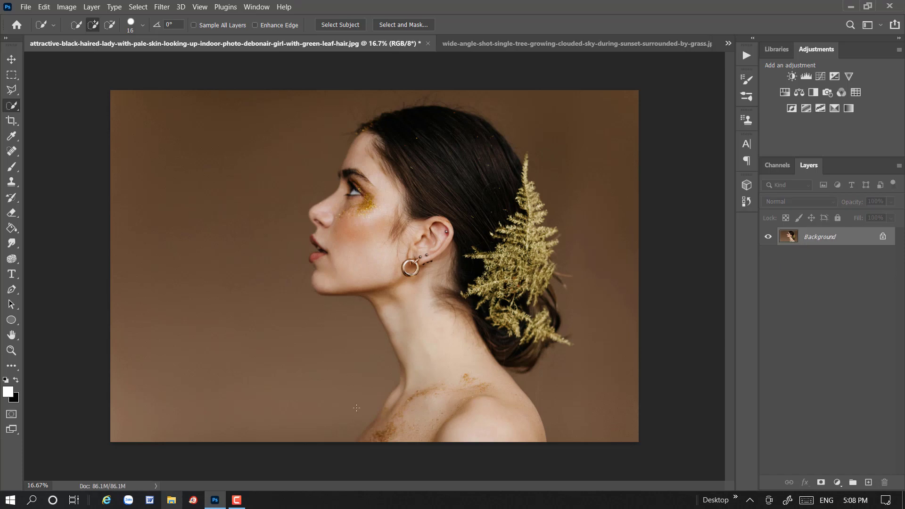
Step: Zoom in and start a Pen path at the woman's shoulder, working up past the face
{"action": "left_click", "coordinate": [12, 289]}
{"action": "key", "text": "ctrl+plus"}
{"action": "scroll", "coordinate": [479, 485], "scroll_direction": "down", "scroll_amount": 5}
{"action": "left_click", "coordinate": [338, 366]}
{"action": "left_click_drag", "start_coordinate": [373, 327], "coordinate": [383, 331]}
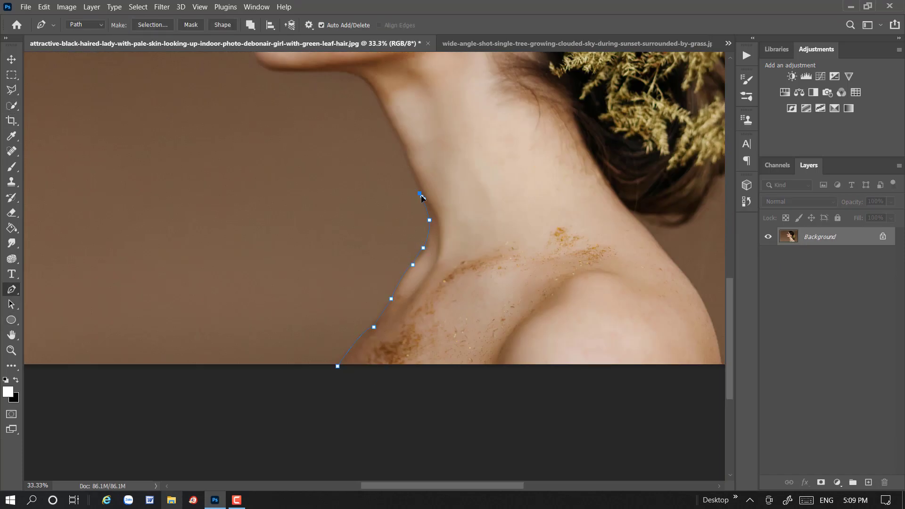
{"action": "left_click_drag", "start_coordinate": [421, 198], "coordinate": [425, 286]}
{"action": "left_click_drag", "start_coordinate": [409, 247], "coordinate": [420, 335]}
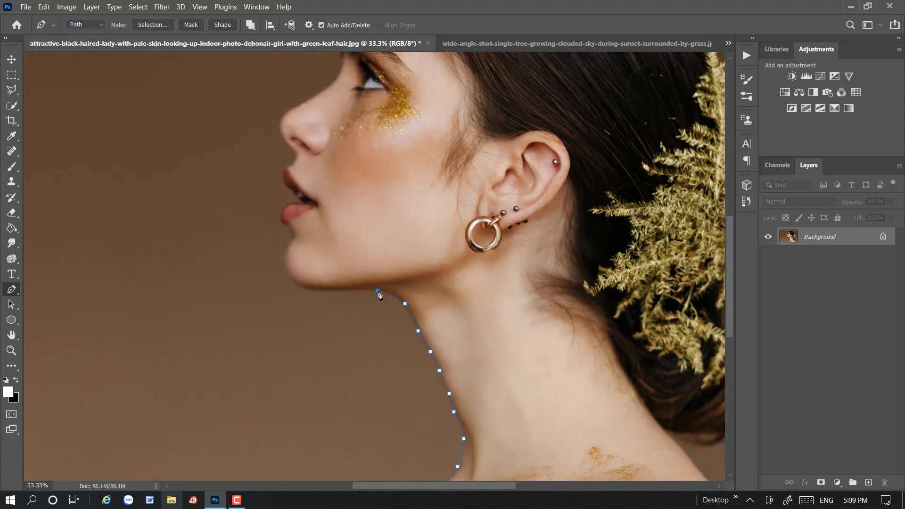
{"action": "left_click_drag", "start_coordinate": [379, 295], "coordinate": [402, 302]}
{"action": "left_click_drag", "start_coordinate": [352, 279], "coordinate": [345, 403]}
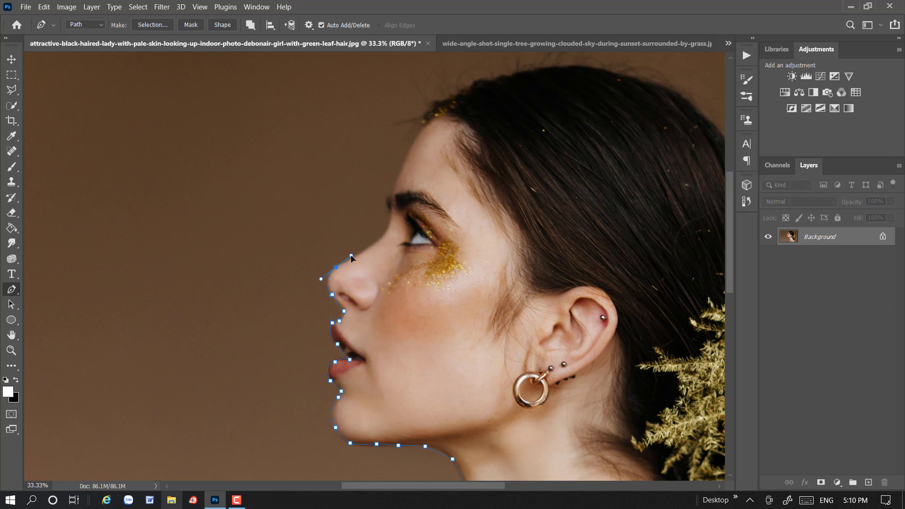
{"action": "left_click_drag", "start_coordinate": [358, 259], "coordinate": [328, 314]}
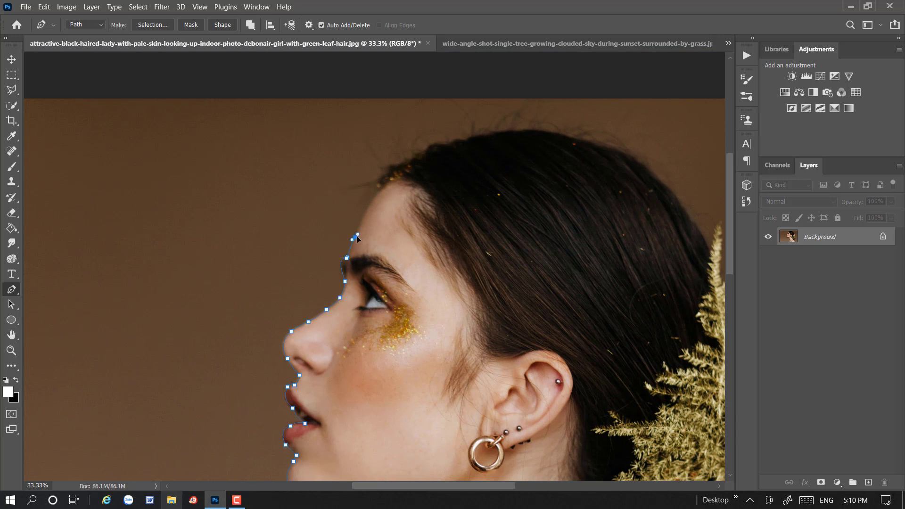
Step: Add path anchors along the hairline, over the top of the hair and down its right edge
{"action": "left_click_drag", "start_coordinate": [401, 168], "coordinate": [412, 167]}
{"action": "left_click", "coordinate": [446, 144]}
{"action": "left_click", "coordinate": [464, 141]}
{"action": "left_click", "coordinate": [515, 132]}
{"action": "left_click", "coordinate": [548, 132]}
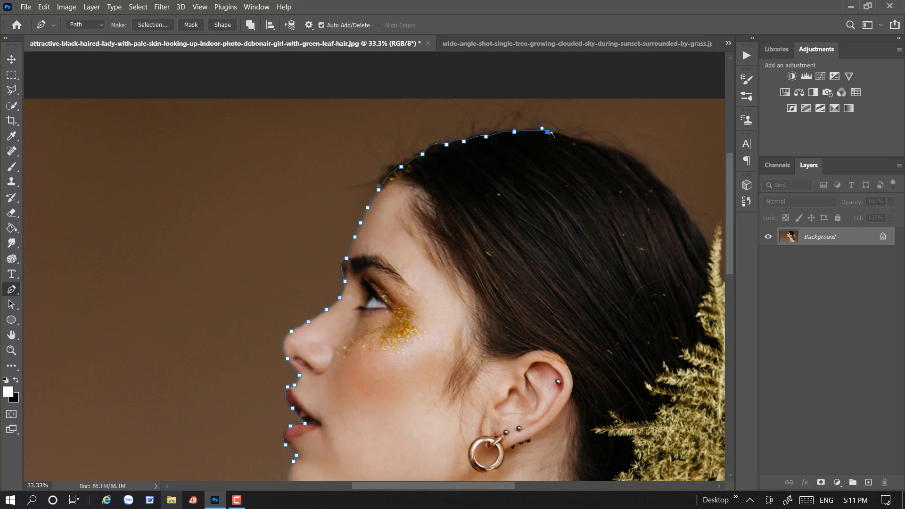
{"action": "left_click_drag", "start_coordinate": [426, 158], "coordinate": [440, 167]}
{"action": "left_click", "coordinate": [476, 186]}
{"action": "left_click", "coordinate": [515, 218]}
{"action": "left_click", "coordinate": [529, 240]}
{"action": "left_click", "coordinate": [545, 267]}
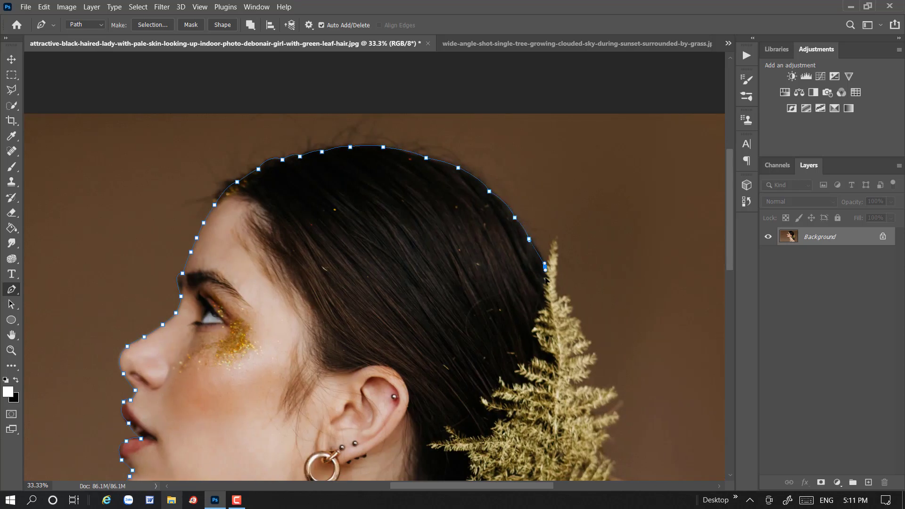
Step: Trace the lower hair edge and shoulders, closing the path back at its start
{"action": "mouse_move", "coordinate": [574, 347]}
{"action": "left_mouse_down"}
{"action": "mouse_move", "coordinate": [484, 185]}
{"action": "mouse_move", "coordinate": [444, 54]}
{"action": "left_mouse_up"}
{"action": "left_click", "coordinate": [485, 260]}
{"action": "left_click", "coordinate": [469, 314]}
{"action": "left_click", "coordinate": [441, 349]}
{"action": "left_click", "coordinate": [404, 365]}
{"action": "left_click_drag", "start_coordinate": [369, 254], "coordinate": [384, 268]}
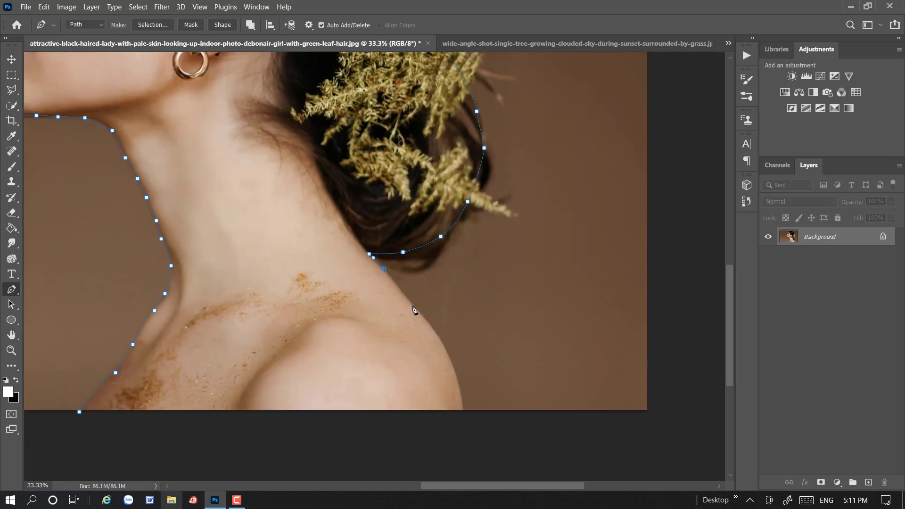
{"action": "left_click", "coordinate": [440, 428]}
{"action": "left_click", "coordinate": [178, 428]}
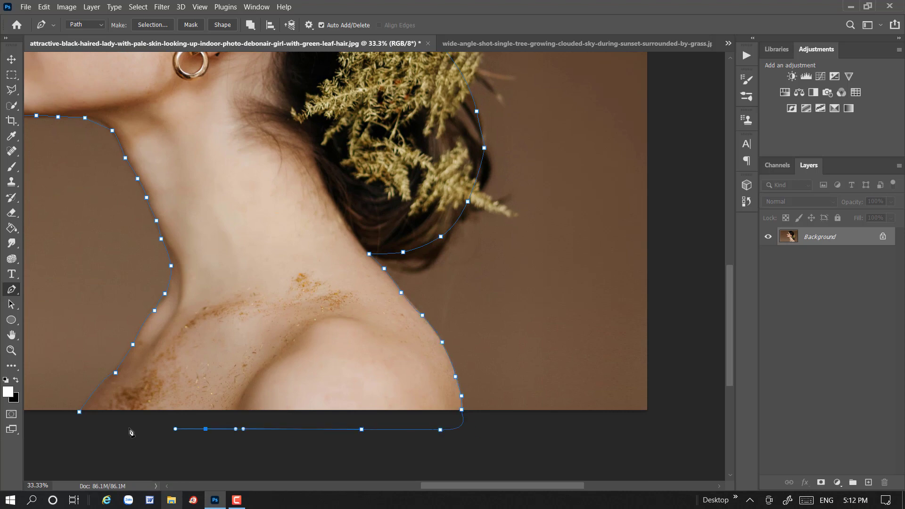
Step: Turn the path into a selection, copy the woman to her own layer, and bring up the tree image
{"action": "key", "text": "ctrl+0"}
{"action": "key", "text": "ctrl+Return"}
{"action": "key", "text": "ctrl+j"}
{"action": "key", "text": "ctrl+Tab"}
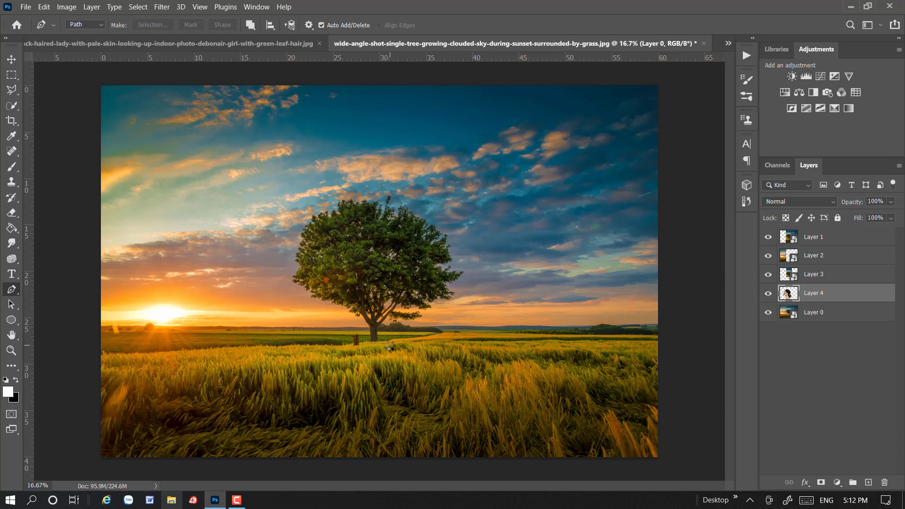
Step: Move the woman's layer to the top, position her up and right, then hide her layer
{"action": "left_click", "coordinate": [11, 60]}
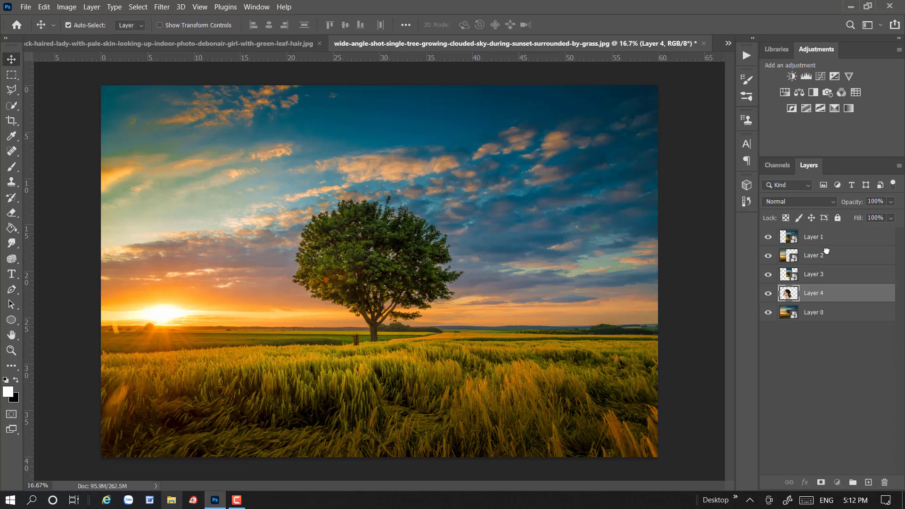
{"action": "left_click_drag", "start_coordinate": [862, 296], "coordinate": [824, 234]}
{"action": "left_click_drag", "start_coordinate": [344, 286], "coordinate": [361, 277]}
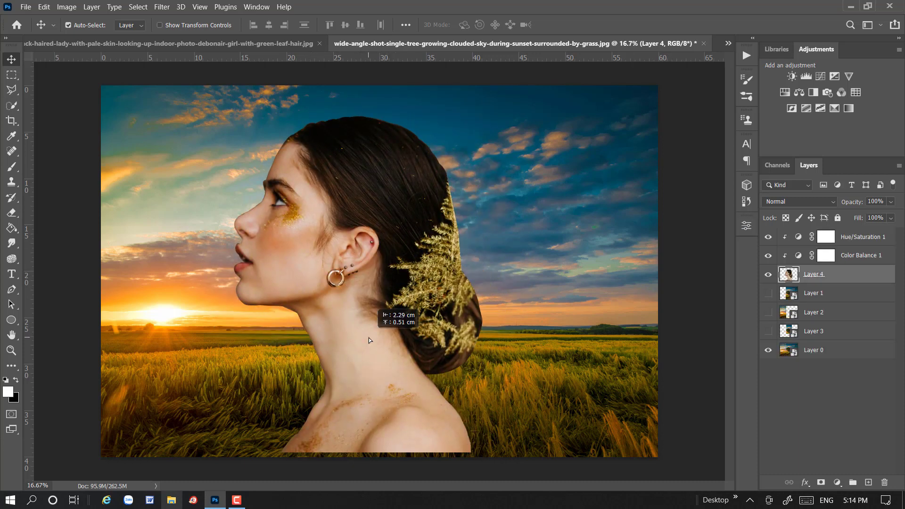
{"action": "left_click_drag", "start_coordinate": [369, 338], "coordinate": [369, 338]}
{"action": "left_click", "coordinate": [770, 276]}
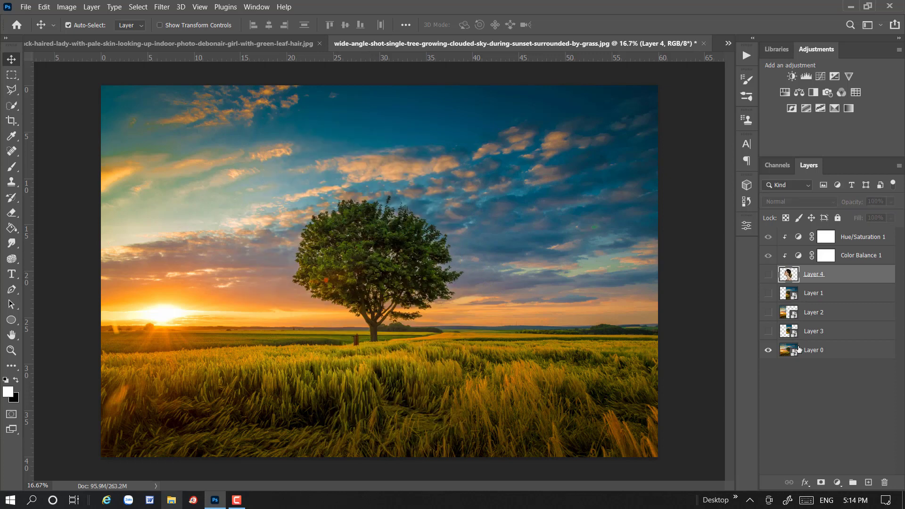
{"action": "left_click", "coordinate": [770, 352]}
{"action": "left_click", "coordinate": [769, 351]}
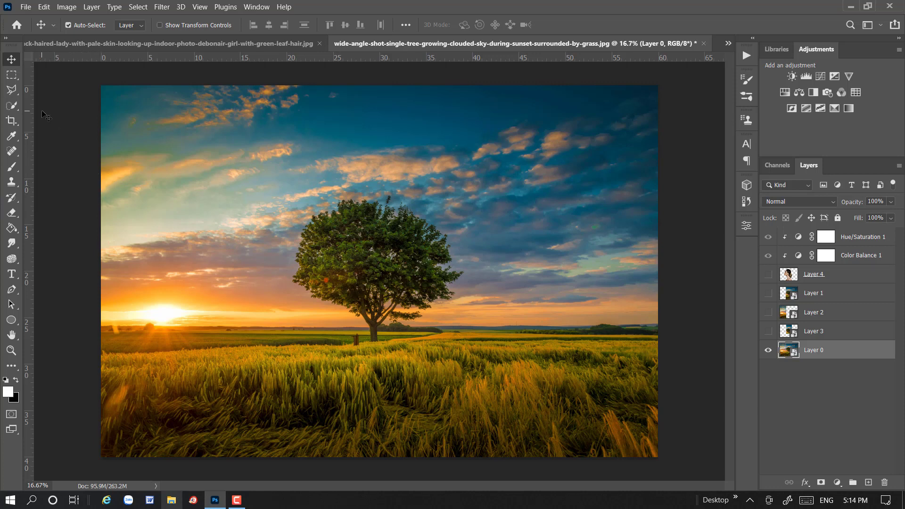
Step: Select the tree in the middle of the field and copy it to a new layer
{"action": "left_click", "coordinate": [11, 75]}
{"action": "left_click_drag", "start_coordinate": [274, 86], "coordinate": [650, 469]}
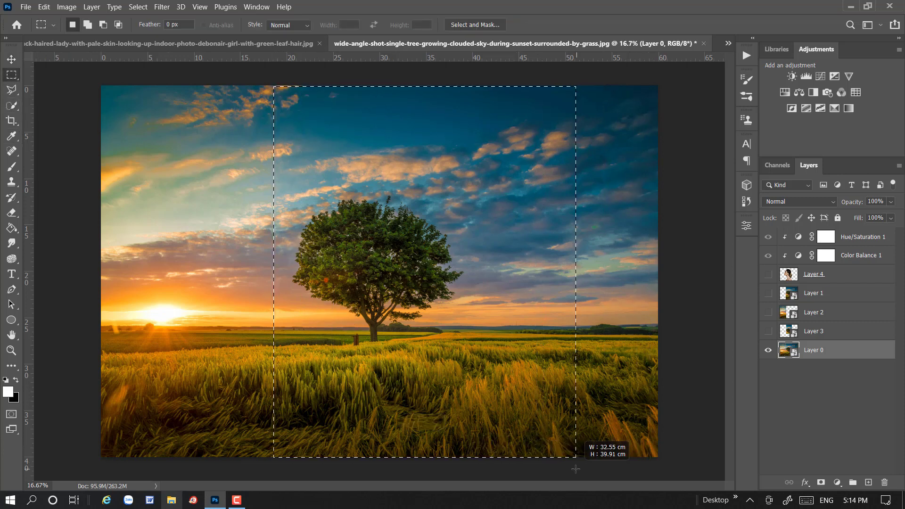
{"action": "left_click_drag", "start_coordinate": [649, 469], "coordinate": [576, 466]}
{"action": "key", "text": "v"}
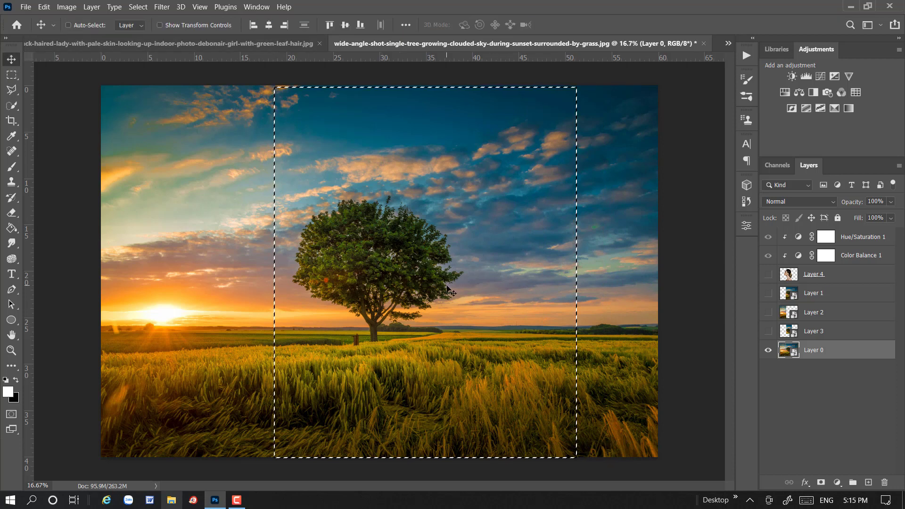
{"action": "key", "text": "ctrl+j"}
Step: Slide the tree copy to the right and scale it down to about 63%
{"action": "left_click_drag", "start_coordinate": [406, 286], "coordinate": [494, 286]}
{"action": "mouse_move", "coordinate": [557, 306]}
{"action": "left_mouse_down"}
{"action": "mouse_move", "coordinate": [587, 313]}
{"action": "mouse_move", "coordinate": [587, 306]}
{"action": "left_mouse_up"}
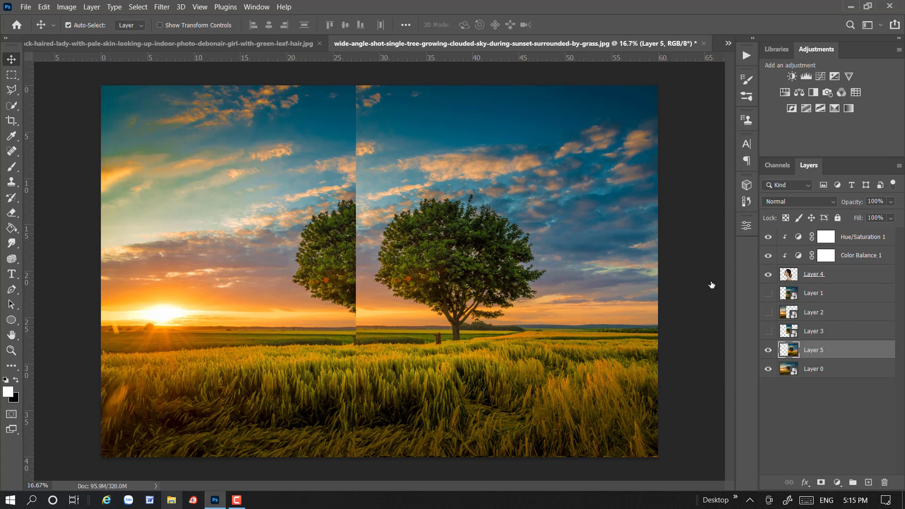
{"action": "left_click_drag", "start_coordinate": [535, 311], "coordinate": [633, 311]}
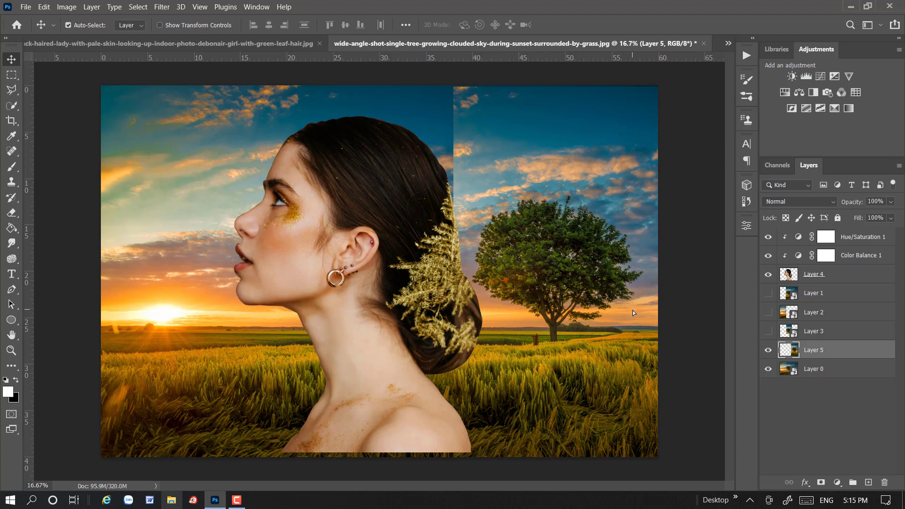
{"action": "key", "text": "ctrl+t"}
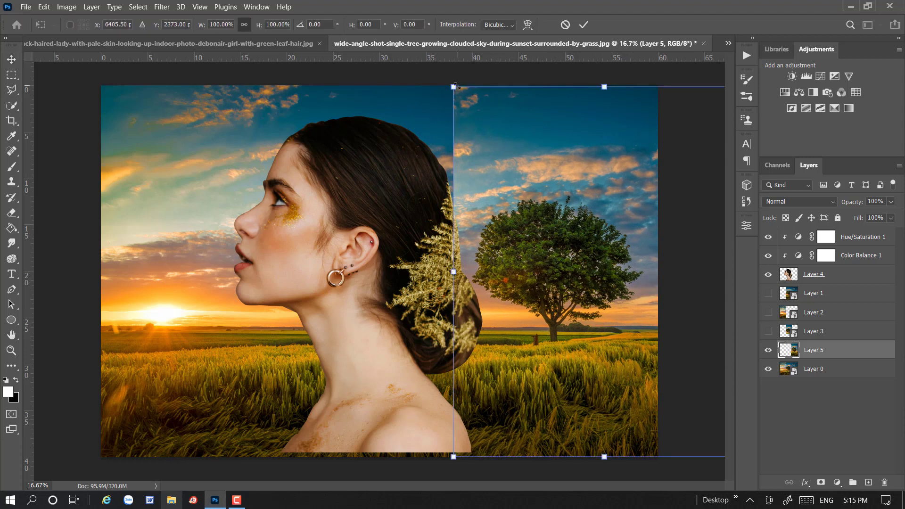
{"action": "mouse_move", "coordinate": [455, 86]}
{"action": "left_mouse_down"}
{"action": "mouse_move", "coordinate": [607, 330]}
{"action": "mouse_move", "coordinate": [552, 285]}
{"action": "left_mouse_up"}
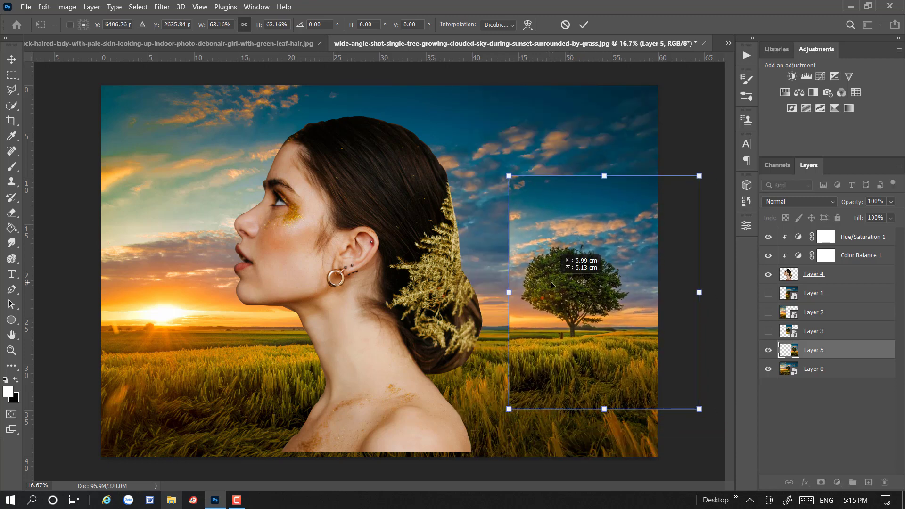
{"action": "key", "text": "Return"}
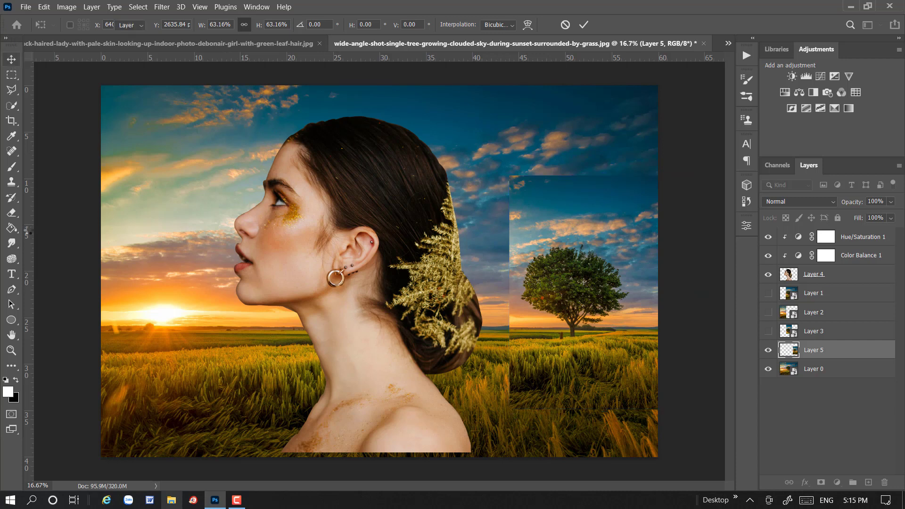
{"action": "left_click", "coordinate": [13, 213]}
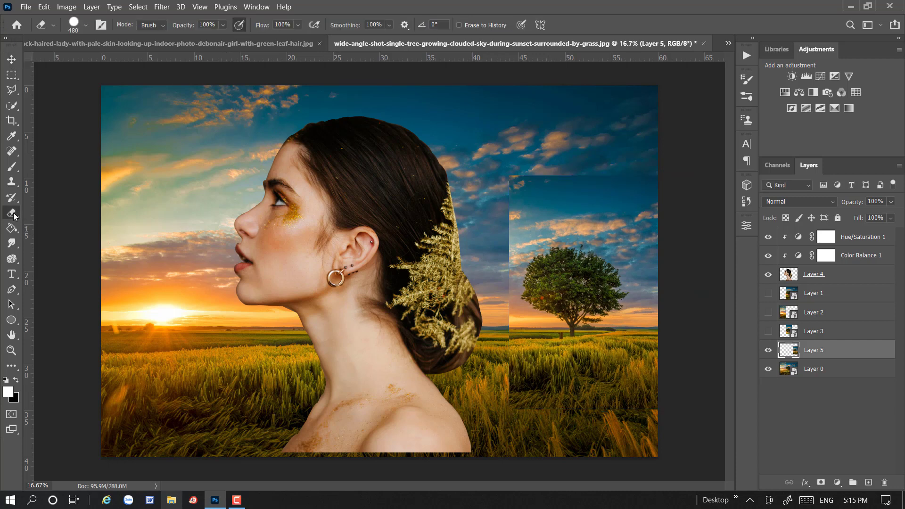
Step: Set the Eraser to a soft round brush at 79% strength
{"action": "left_click_drag", "start_coordinate": [489, 189], "coordinate": [486, 198]}
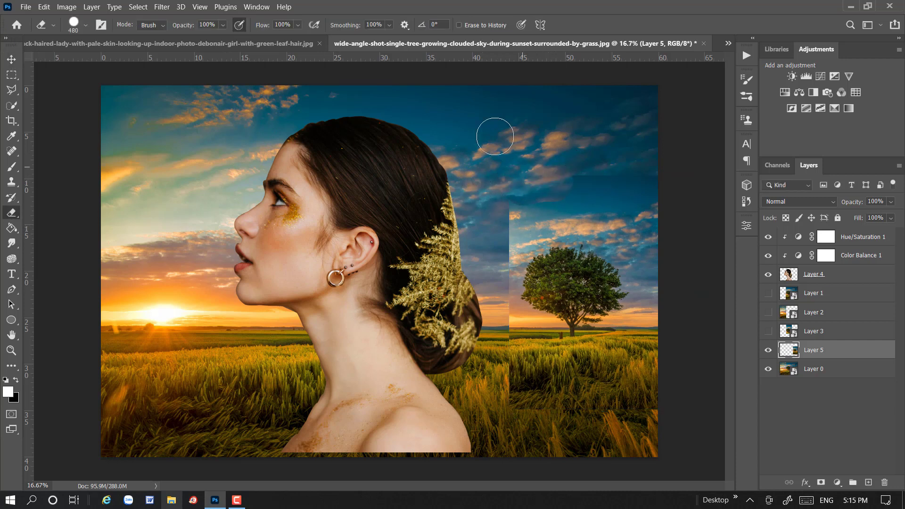
{"action": "left_click", "coordinate": [85, 25]}
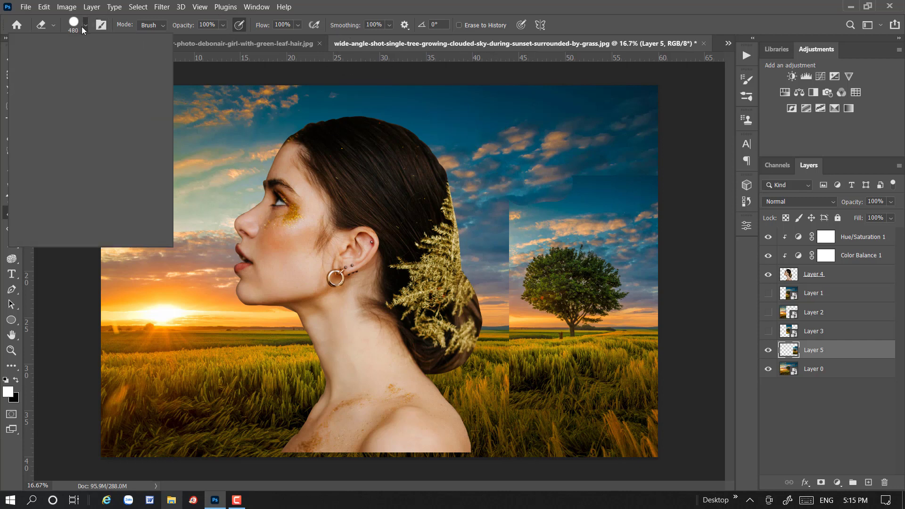
{"action": "left_click", "coordinate": [82, 134]}
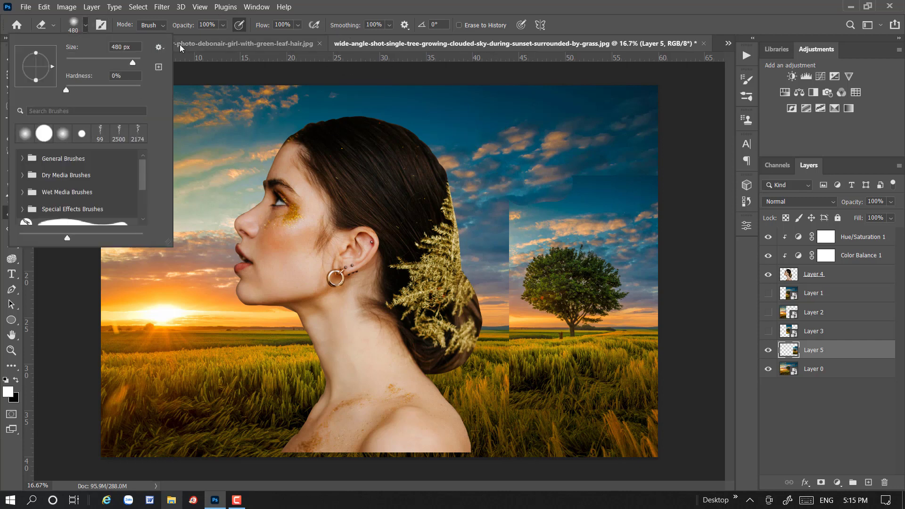
{"action": "left_click", "coordinate": [228, 27]}
{"action": "left_click", "coordinate": [204, 39]}
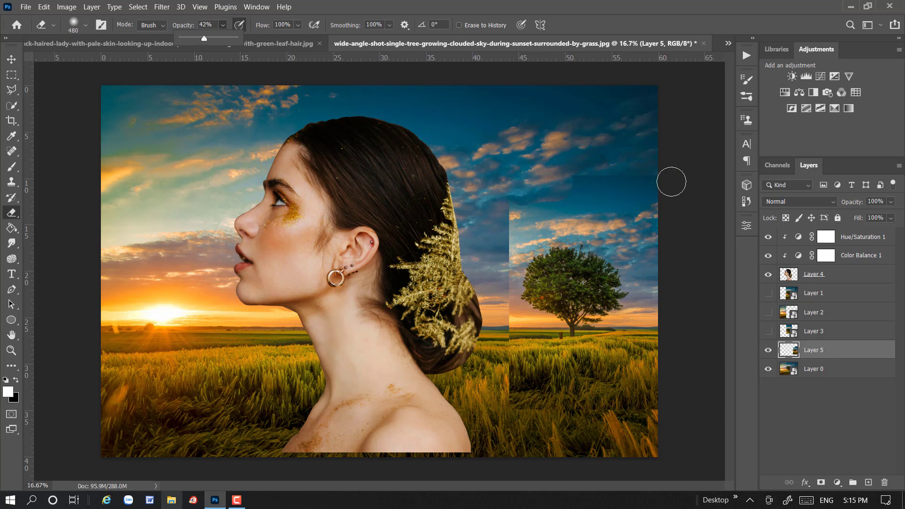
{"action": "left_click", "coordinate": [744, 175]}
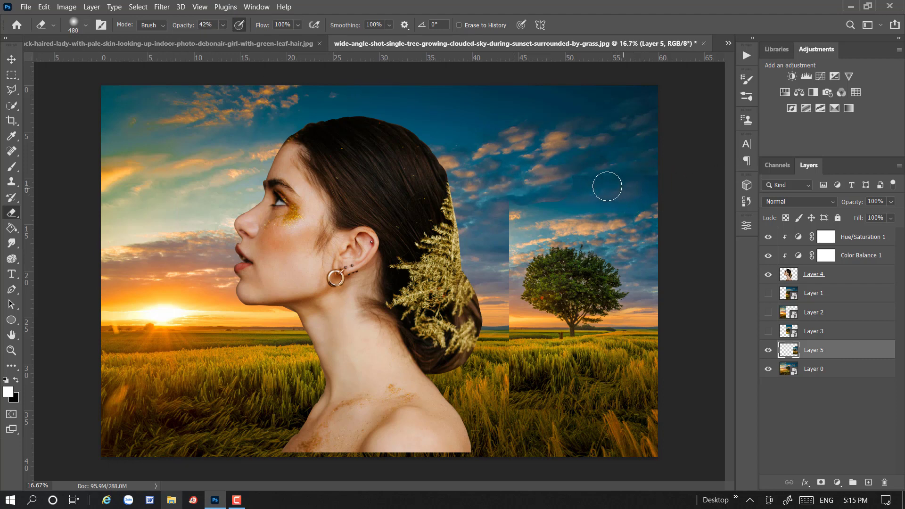
{"action": "left_click", "coordinate": [221, 22]}
{"action": "left_click_drag", "start_coordinate": [243, 38], "coordinate": [250, 37]}
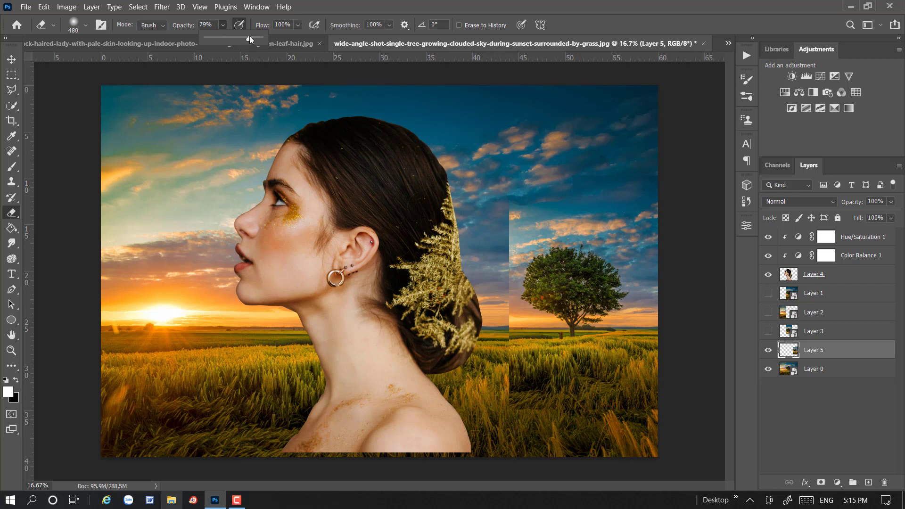
{"action": "left_click", "coordinate": [660, 207]}
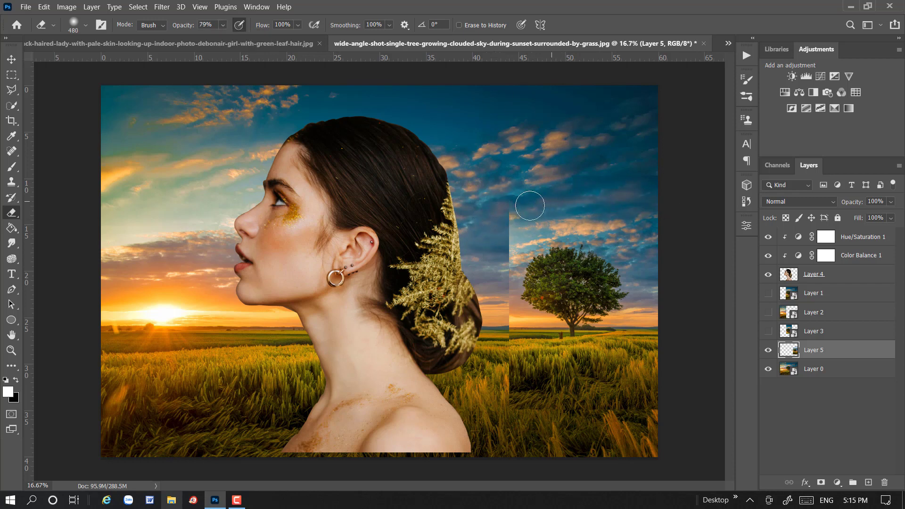
Step: Erase the tree copy's hard edge, the lower foreground grass and the right-horizon shrubs
{"action": "mouse_move", "coordinate": [502, 233]}
{"action": "left_mouse_down"}
{"action": "mouse_move", "coordinate": [586, 202]}
{"action": "mouse_move", "coordinate": [525, 219]}
{"action": "mouse_move", "coordinate": [650, 225]}
{"action": "mouse_move", "coordinate": [533, 230]}
{"action": "mouse_move", "coordinate": [517, 249]}
{"action": "mouse_move", "coordinate": [524, 255]}
{"action": "mouse_move", "coordinate": [512, 242]}
{"action": "mouse_move", "coordinate": [531, 389]}
{"action": "mouse_move", "coordinate": [509, 421]}
{"action": "mouse_move", "coordinate": [499, 169]}
{"action": "left_mouse_up"}
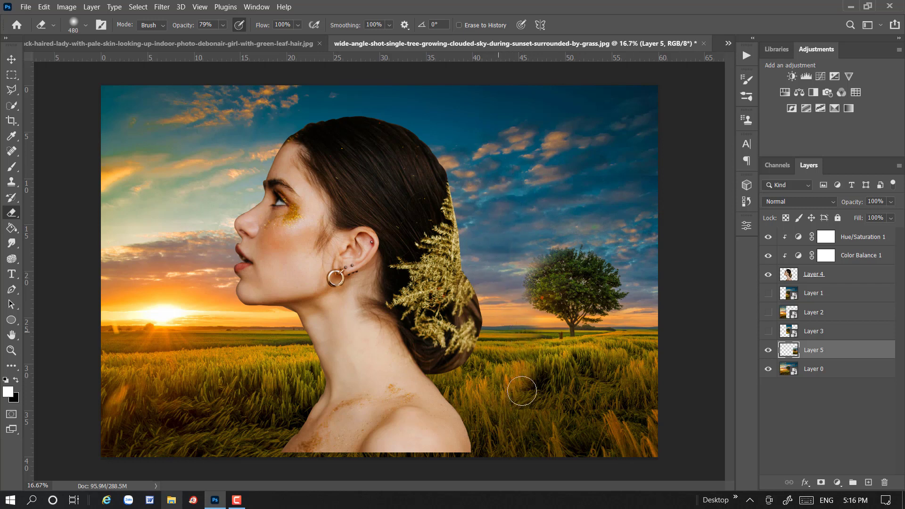
{"action": "mouse_move", "coordinate": [522, 388]}
{"action": "left_mouse_down"}
{"action": "mouse_move", "coordinate": [674, 400]}
{"action": "mouse_move", "coordinate": [523, 410]}
{"action": "mouse_move", "coordinate": [683, 398]}
{"action": "mouse_move", "coordinate": [645, 339]}
{"action": "mouse_move", "coordinate": [653, 373]}
{"action": "mouse_move", "coordinate": [653, 180]}
{"action": "left_mouse_up"}
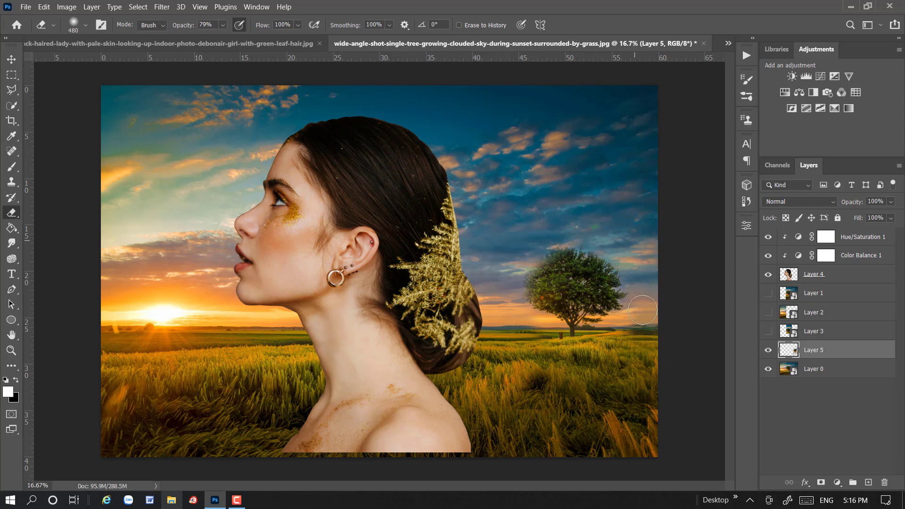
{"action": "left_click_drag", "start_coordinate": [646, 320], "coordinate": [627, 335]}
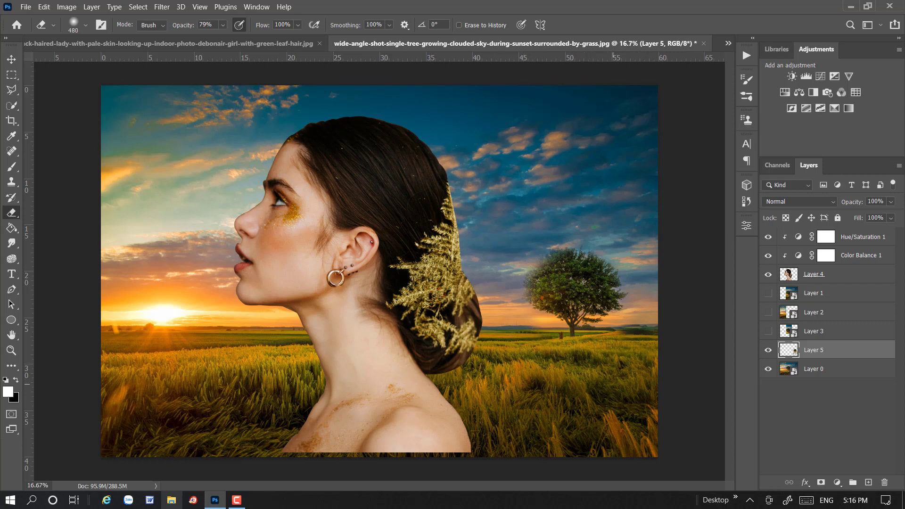
Step: Nudge the woman right, merge her with her colour adjustment layers, and duplicate the result
{"action": "left_click", "coordinate": [11, 59]}
{"action": "mouse_move", "coordinate": [382, 282]}
{"action": "left_mouse_down"}
{"action": "mouse_move", "coordinate": [398, 277]}
{"action": "mouse_move", "coordinate": [397, 285]}
{"action": "left_mouse_up"}
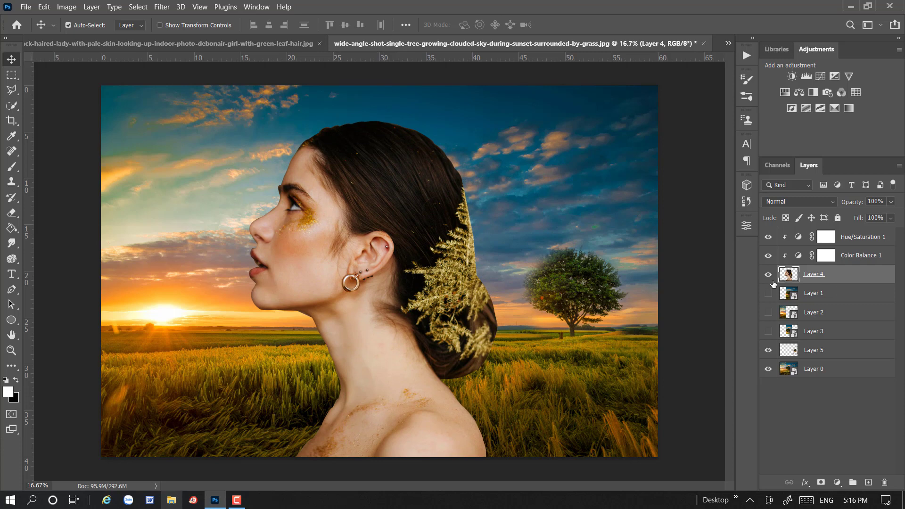
{"action": "left_click", "coordinate": [836, 240]}
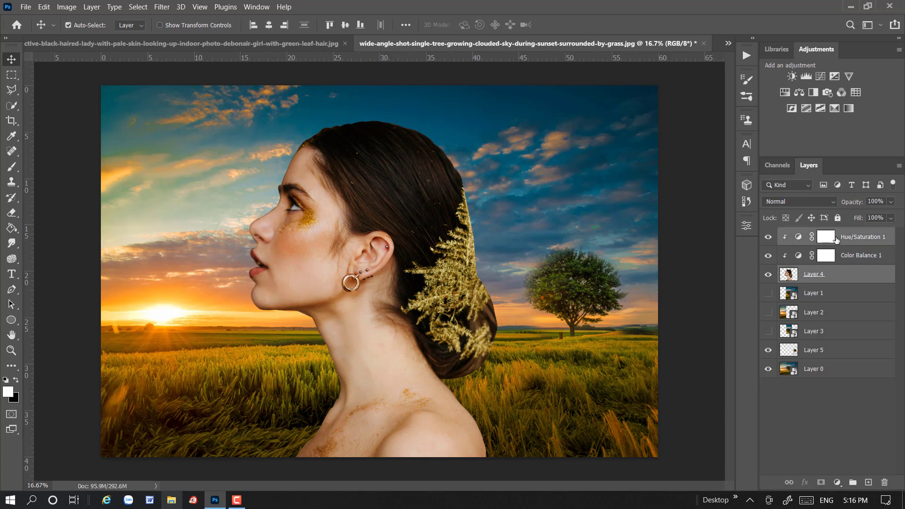
{"action": "right_click", "coordinate": [836, 256]}
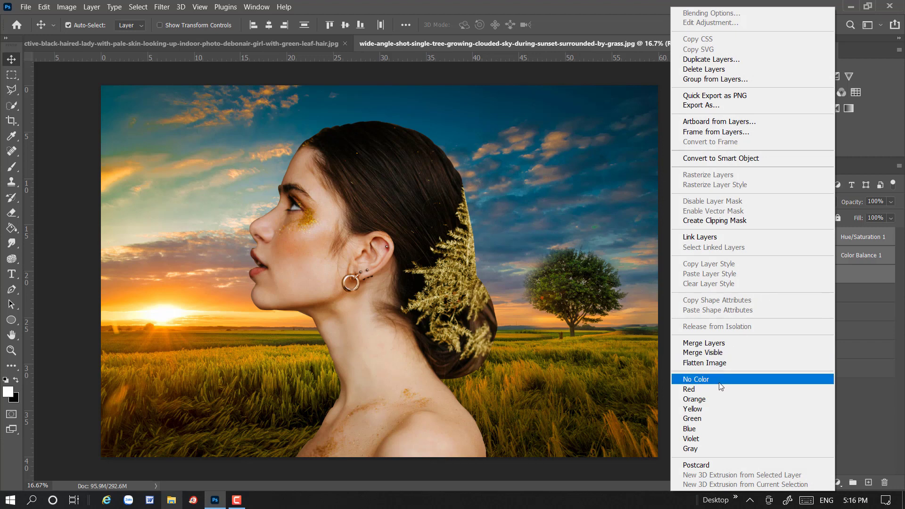
{"action": "left_click", "coordinate": [704, 343]}
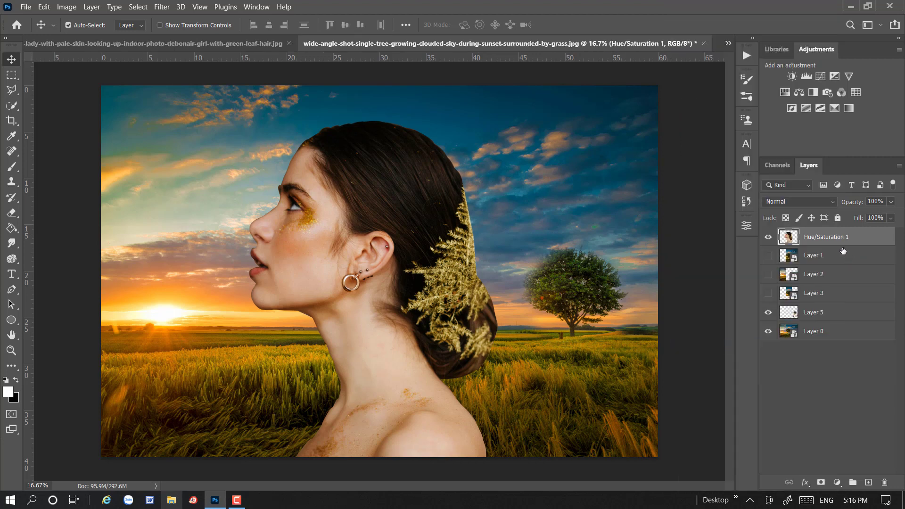
{"action": "key", "text": "ctrl+j"}
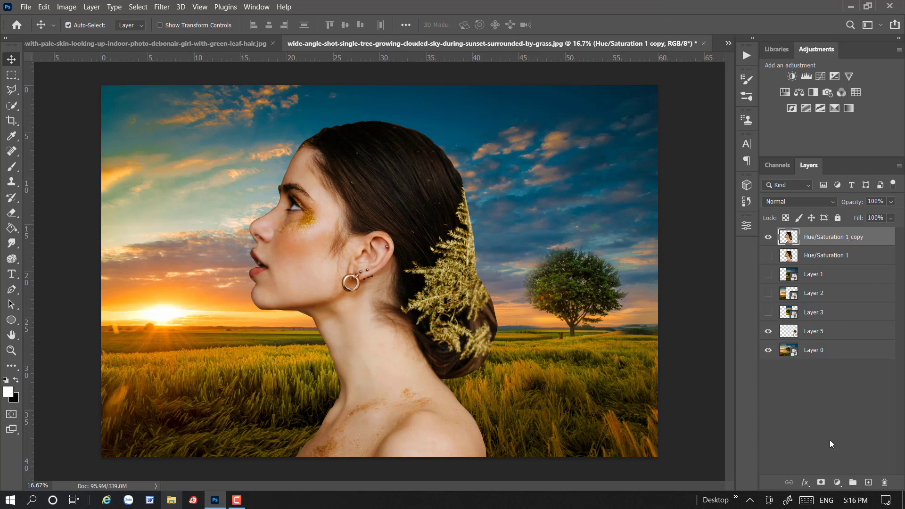
Step: Add a layer mask to the portrait copy and set a soft brush to 369 px
{"action": "left_click", "coordinate": [821, 483]}
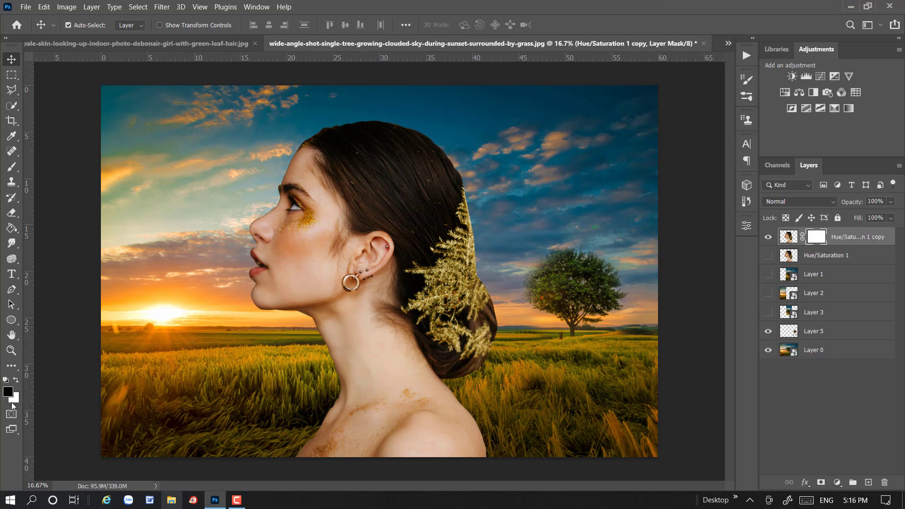
{"action": "left_click", "coordinate": [11, 166]}
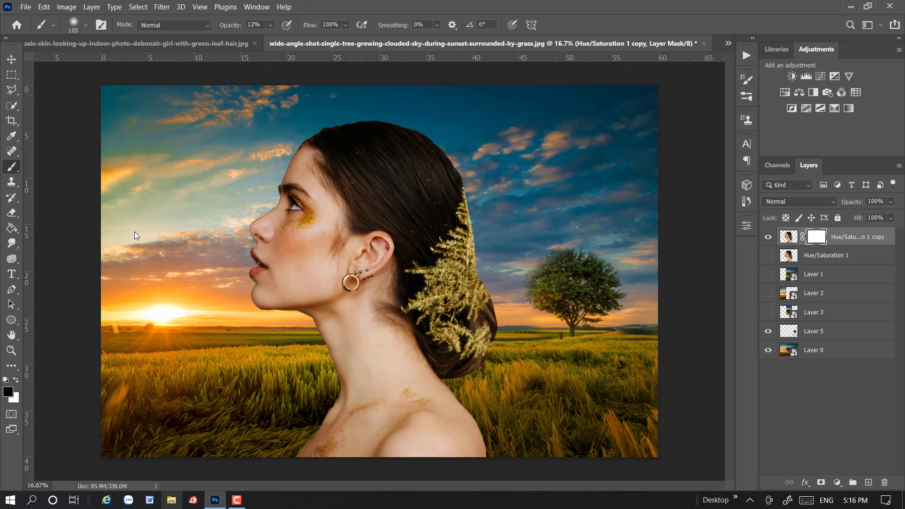
{"action": "right_click", "coordinate": [438, 379]}
{"action": "left_click_drag", "start_coordinate": [561, 308], "coordinate": [565, 308]}
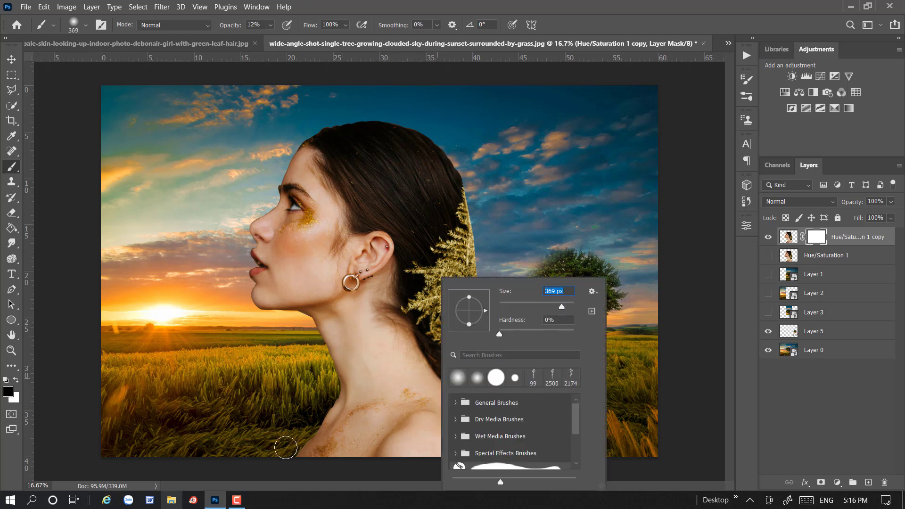
{"action": "left_click", "coordinate": [290, 447]}
Step: Paint the mask at low opacity (23%, 43%, 17%) to fade the shoulders' bottom into the grass
{"action": "mouse_move", "coordinate": [389, 459]}
{"action": "left_mouse_down"}
{"action": "mouse_move", "coordinate": [472, 452]}
{"action": "mouse_move", "coordinate": [278, 455]}
{"action": "mouse_move", "coordinate": [530, 448]}
{"action": "left_mouse_up"}
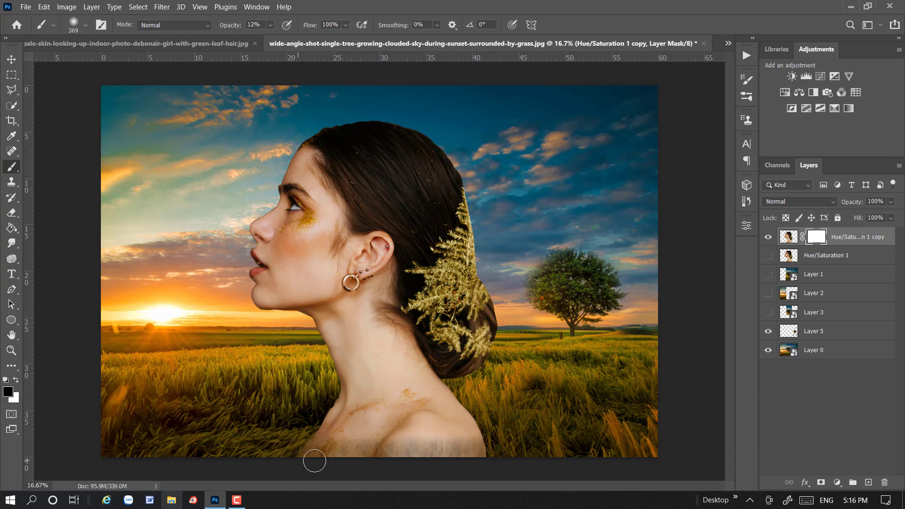
{"action": "left_click_drag", "start_coordinate": [298, 461], "coordinate": [468, 461]}
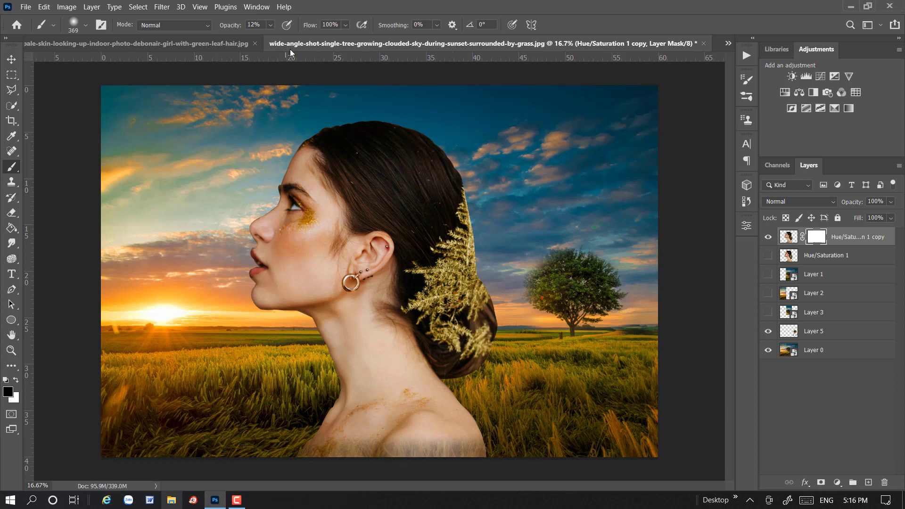
{"action": "left_click", "coordinate": [271, 25]}
{"action": "left_click", "coordinate": [301, 464]}
{"action": "left_click_drag", "start_coordinate": [427, 468], "coordinate": [292, 462]}
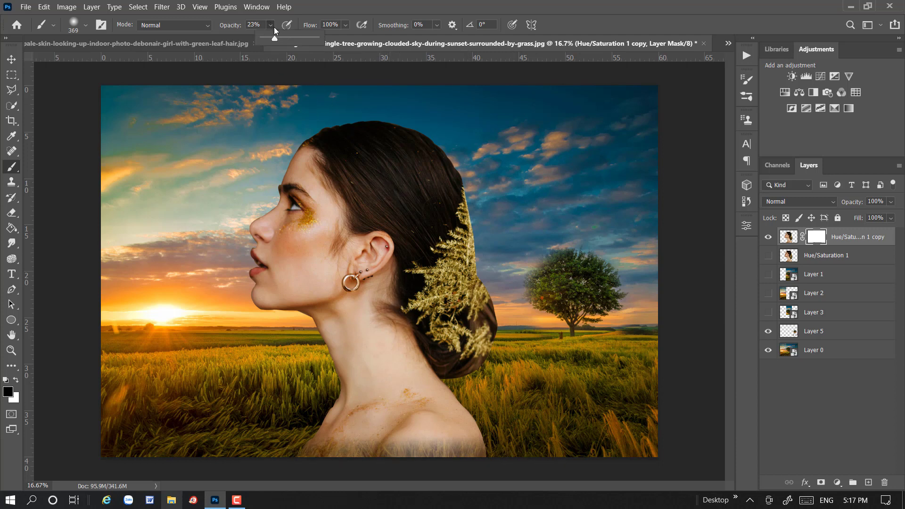
{"action": "left_click", "coordinate": [495, 459]}
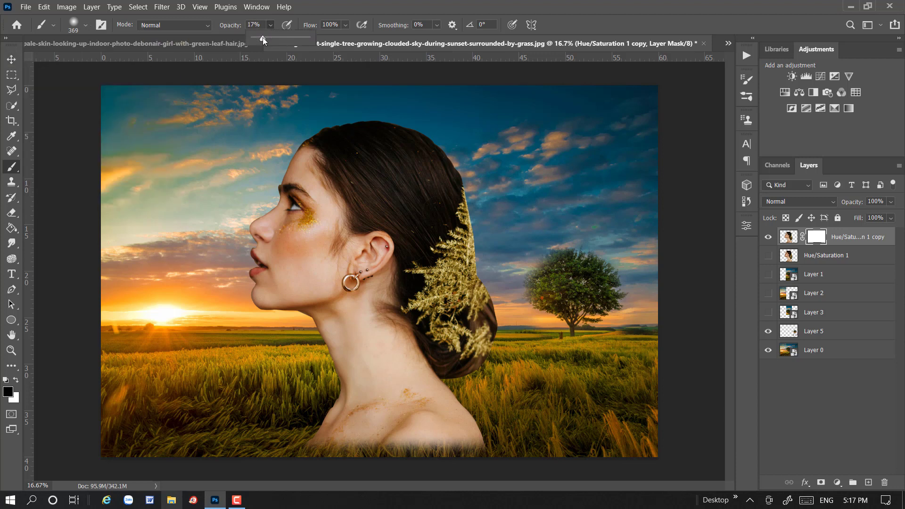
{"action": "left_click", "coordinate": [263, 38]}
{"action": "left_click", "coordinate": [13, 60]}
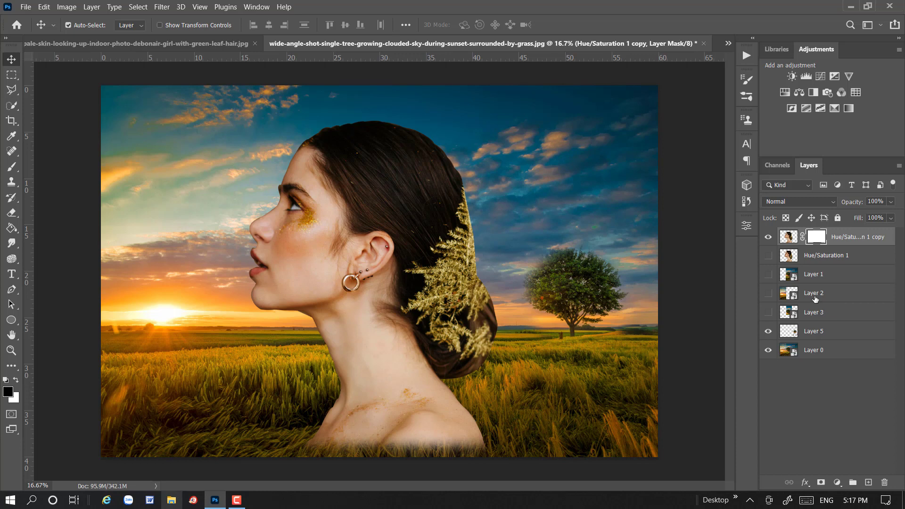
{"action": "left_click", "coordinate": [237, 500]}
Step: Move Layer 2 beneath the portrait copy, load the woman's silhouette selection, and target Layer 1
{"action": "left_click", "coordinate": [711, 429]}
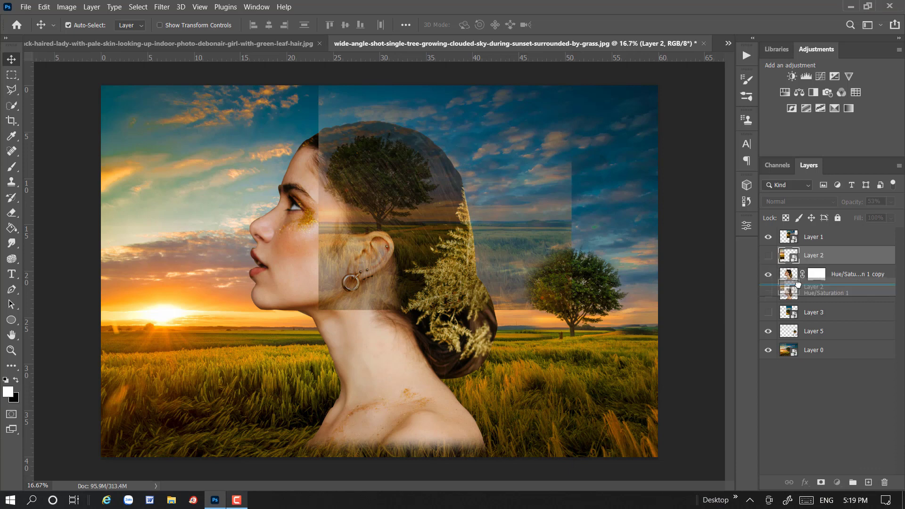
{"action": "left_click_drag", "start_coordinate": [796, 253], "coordinate": [803, 290]}
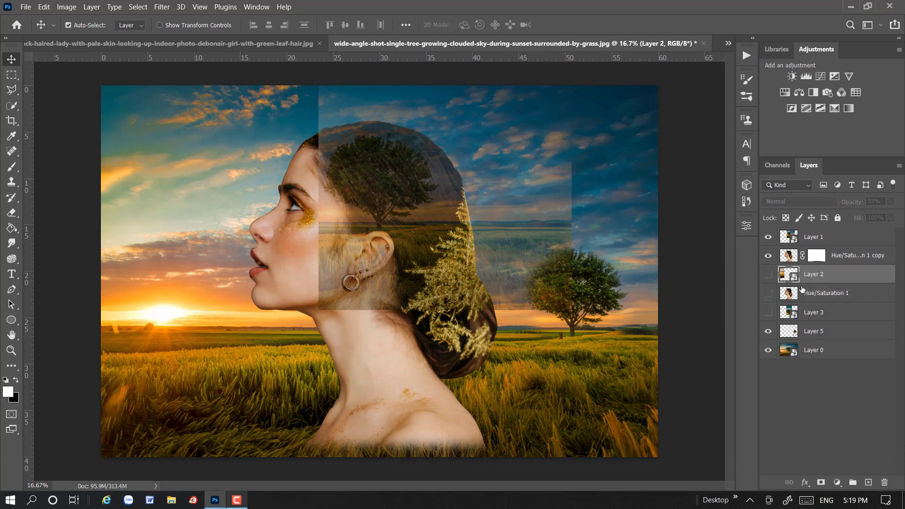
{"action": "left_click", "coordinate": [791, 256], "text": "ctrl"}
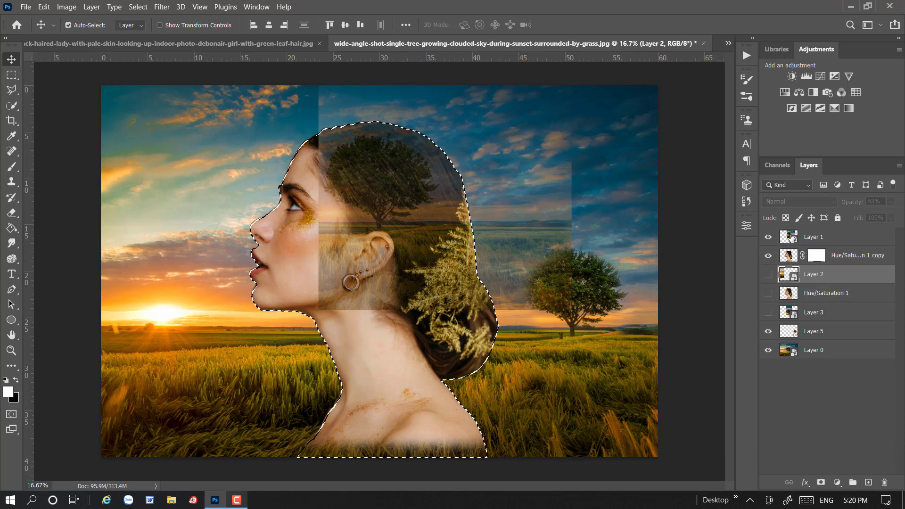
{"action": "left_click", "coordinate": [790, 237]}
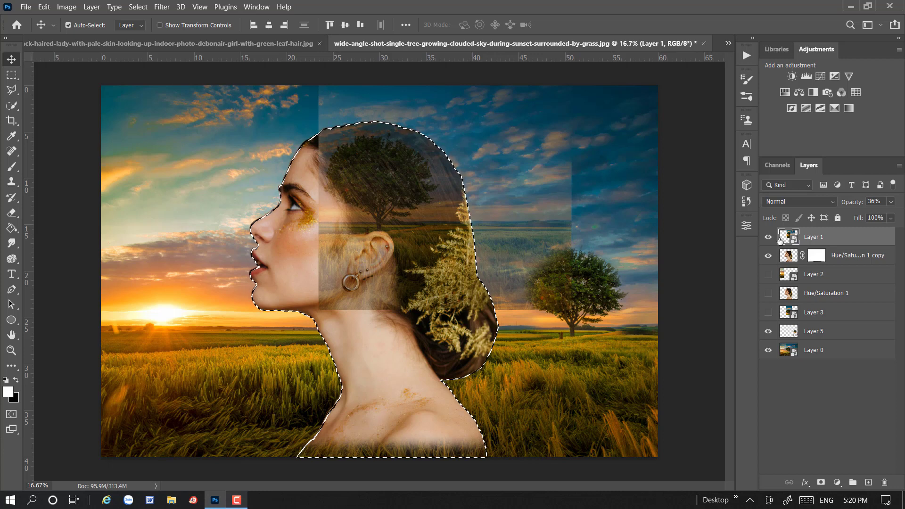
Step: Add a silhouette mask to Layer 1, set its opacity to 57%, and target the mask
{"action": "left_click", "coordinate": [821, 482]}
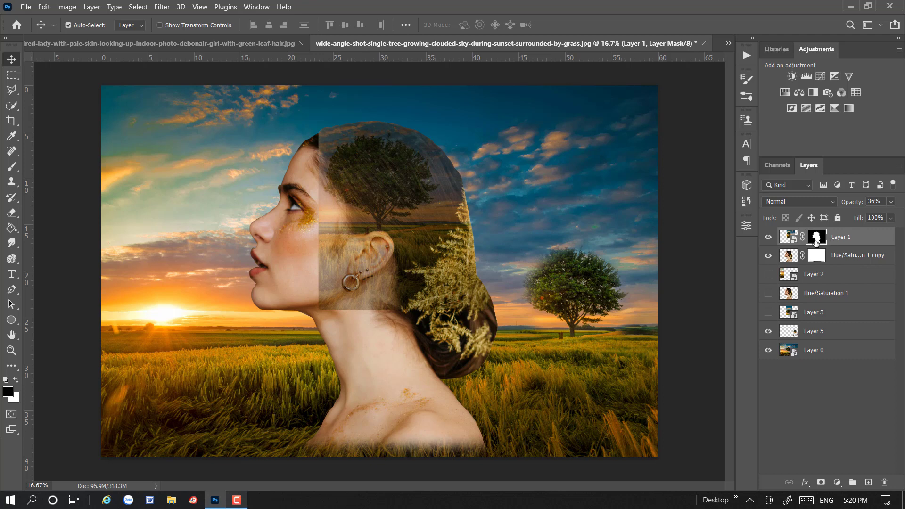
{"action": "left_click", "coordinate": [788, 236]}
{"action": "left_click", "coordinate": [891, 201]}
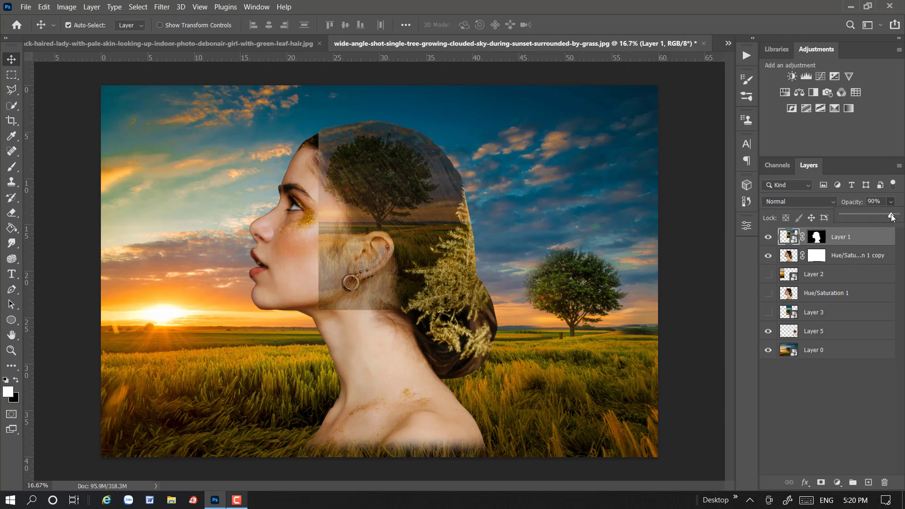
{"action": "left_click_drag", "start_coordinate": [891, 216], "coordinate": [873, 216]}
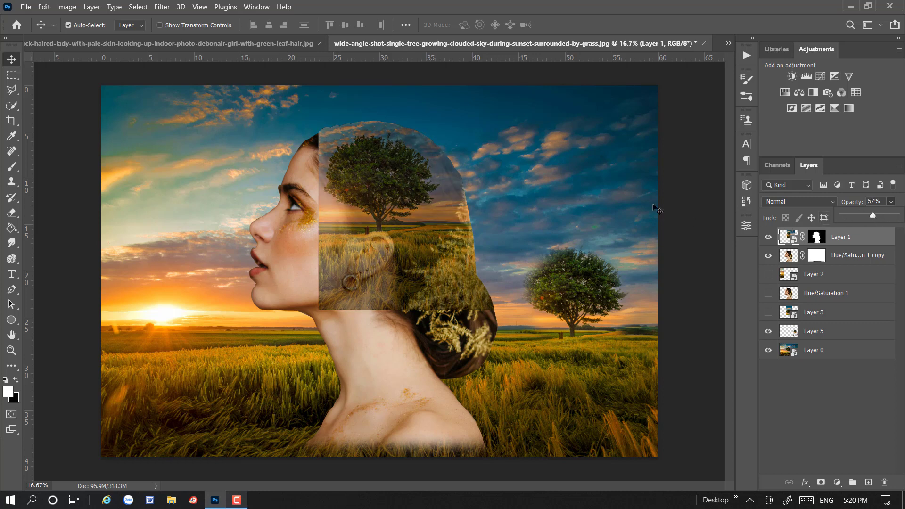
{"action": "left_click", "coordinate": [817, 238]}
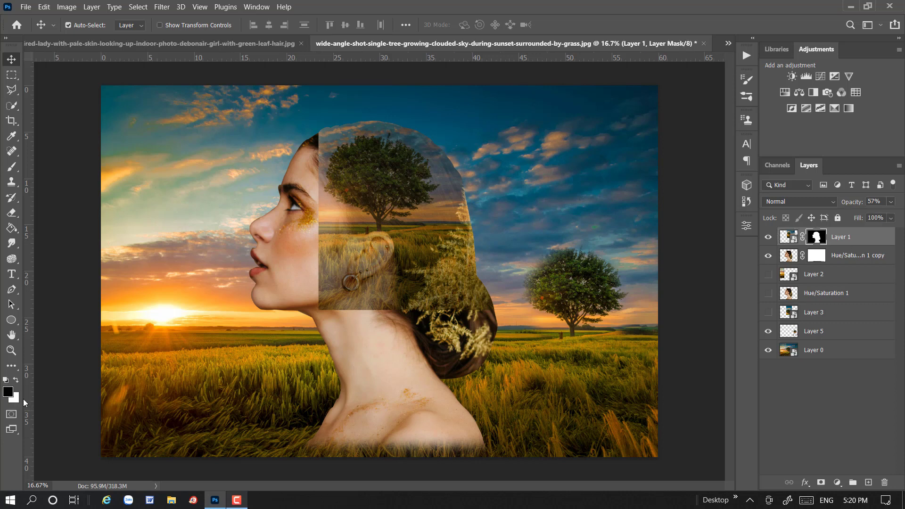
Step: Paint Layer 1's mask at 60% brush opacity to reveal grass along the head's right edge
{"action": "left_click", "coordinate": [11, 167]}
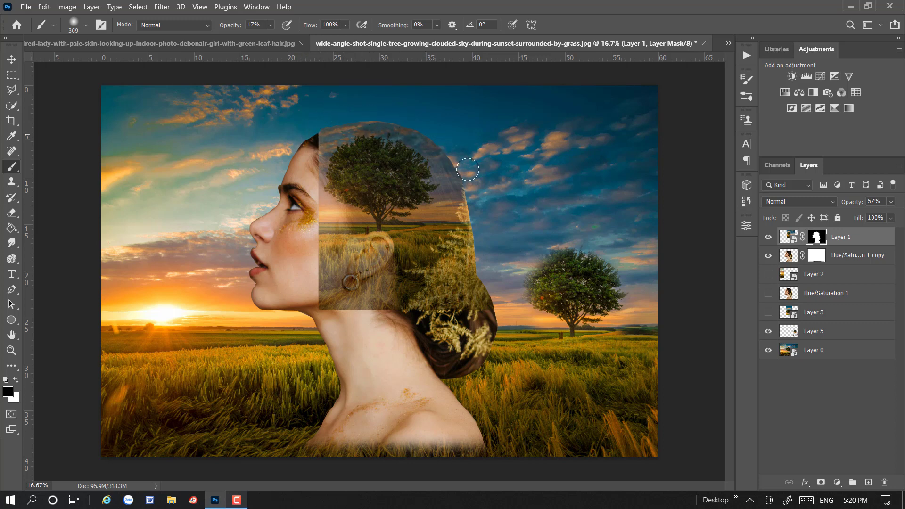
{"action": "left_click", "coordinate": [271, 24]}
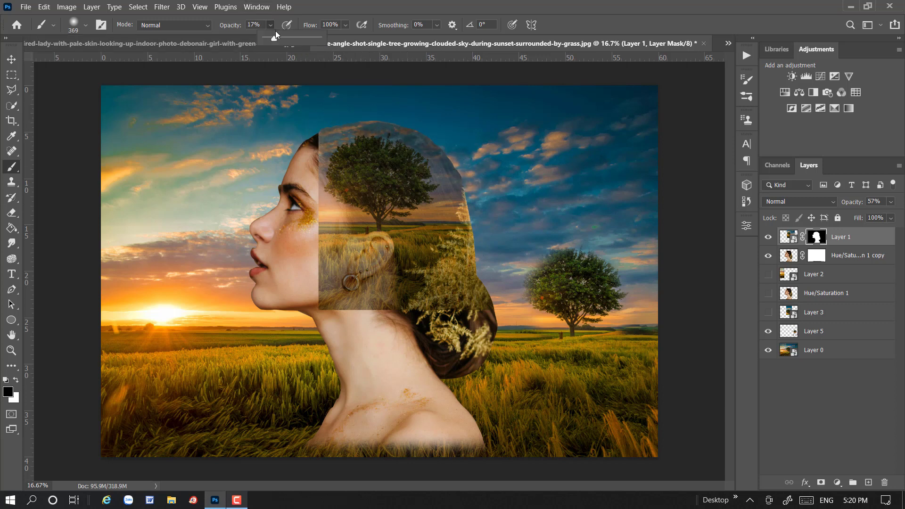
{"action": "left_click_drag", "start_coordinate": [276, 31], "coordinate": [296, 38]}
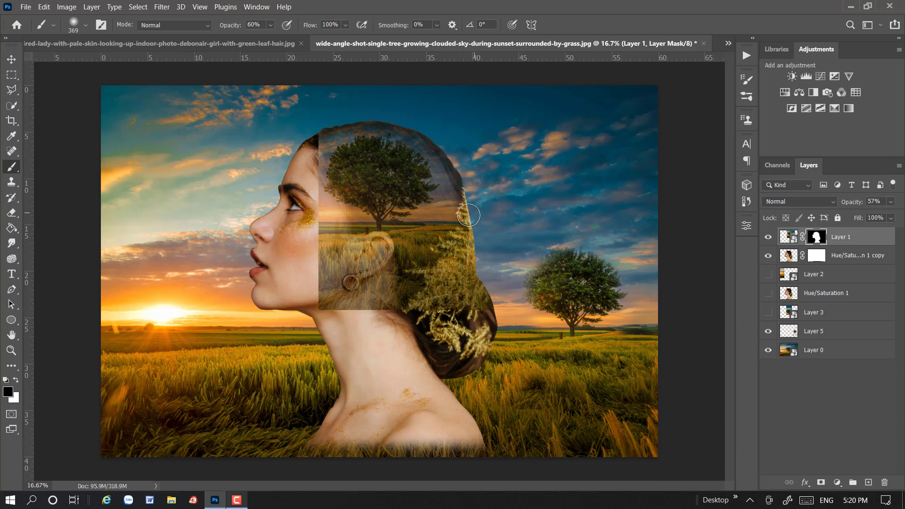
{"action": "mouse_move", "coordinate": [469, 215]}
{"action": "left_mouse_down"}
{"action": "mouse_move", "coordinate": [471, 201]}
{"action": "mouse_move", "coordinate": [479, 245]}
{"action": "mouse_move", "coordinate": [472, 271]}
{"action": "mouse_move", "coordinate": [462, 245]}
{"action": "mouse_move", "coordinate": [427, 304]}
{"action": "mouse_move", "coordinate": [479, 295]}
{"action": "mouse_move", "coordinate": [472, 288]}
{"action": "mouse_move", "coordinate": [451, 313]}
{"action": "mouse_move", "coordinate": [474, 346]}
{"action": "mouse_move", "coordinate": [451, 323]}
{"action": "left_mouse_up"}
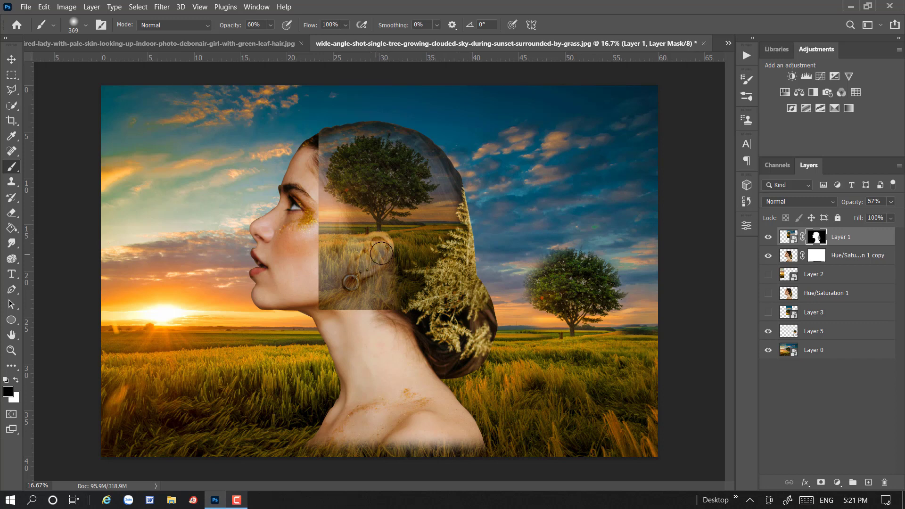
Step: Shrink the brush to 165 px and paint the ear and earrings clear of the overlay
{"action": "mouse_move", "coordinate": [381, 254]}
{"action": "left_mouse_down"}
{"action": "mouse_move", "coordinate": [382, 238]}
{"action": "mouse_move", "coordinate": [368, 262]}
{"action": "mouse_move", "coordinate": [374, 246]}
{"action": "left_mouse_up"}
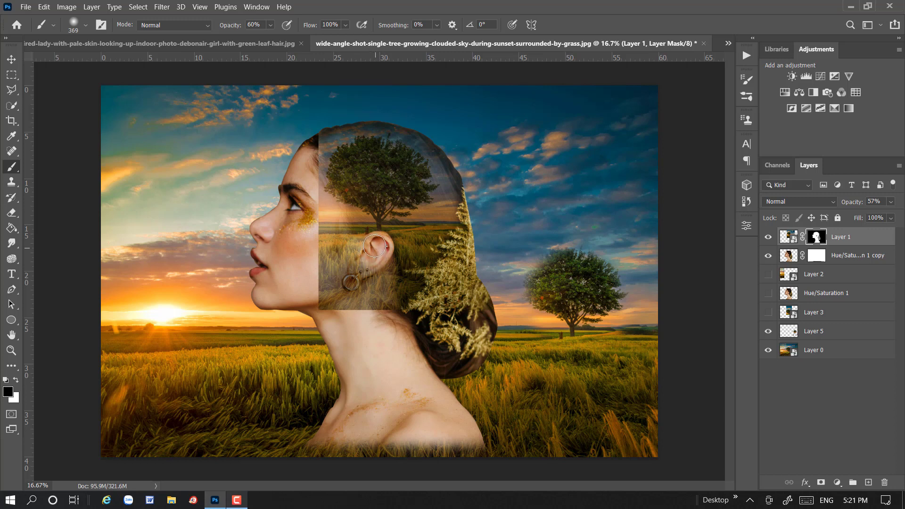
{"action": "right_click", "coordinate": [375, 246]}
{"action": "left_click_drag", "start_coordinate": [497, 273], "coordinate": [486, 275]}
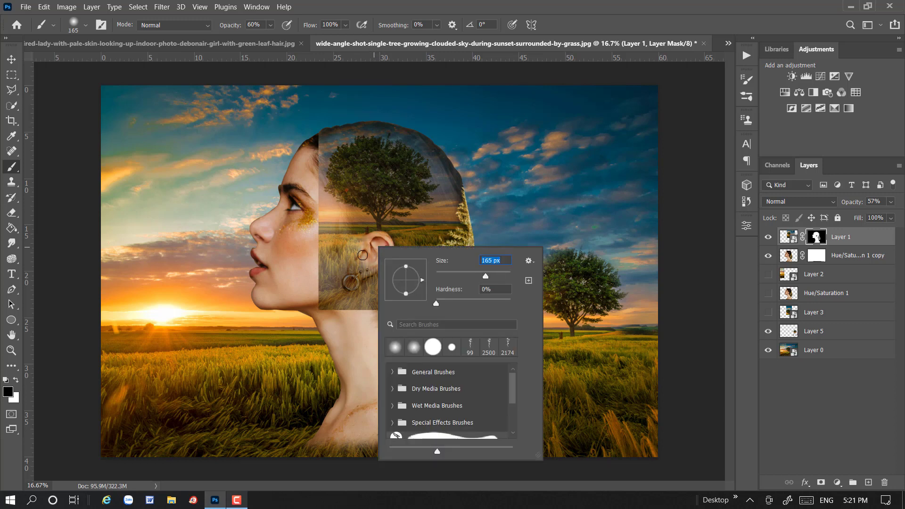
{"action": "mouse_move", "coordinate": [363, 255]}
{"action": "left_mouse_down"}
{"action": "mouse_move", "coordinate": [351, 281]}
{"action": "mouse_move", "coordinate": [368, 267]}
{"action": "mouse_move", "coordinate": [368, 255]}
{"action": "mouse_move", "coordinate": [353, 265]}
{"action": "mouse_move", "coordinate": [366, 248]}
{"action": "mouse_move", "coordinate": [359, 254]}
{"action": "mouse_move", "coordinate": [368, 262]}
{"action": "left_mouse_up"}
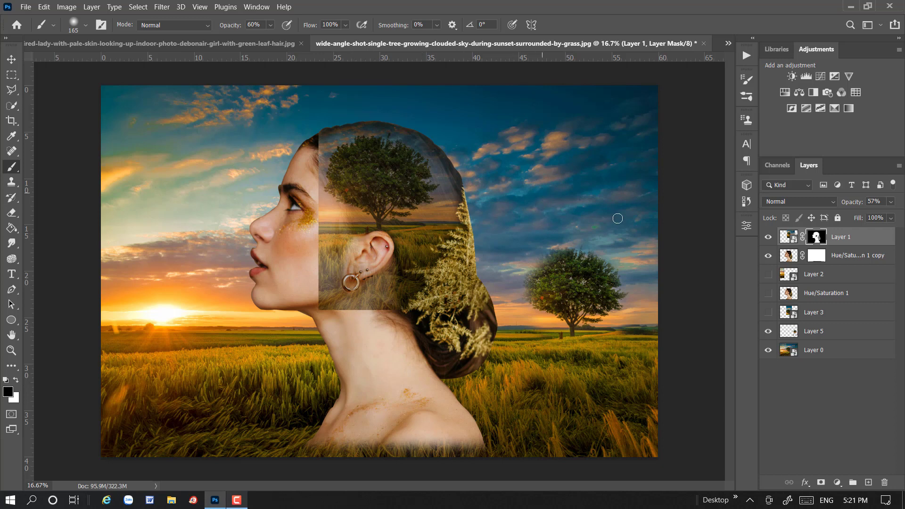
{"action": "left_click", "coordinate": [789, 237]}
Step: Raise Layer 1 to 71% opacity and mask it black along the head top and beside the eye
{"action": "left_click", "coordinate": [890, 201]}
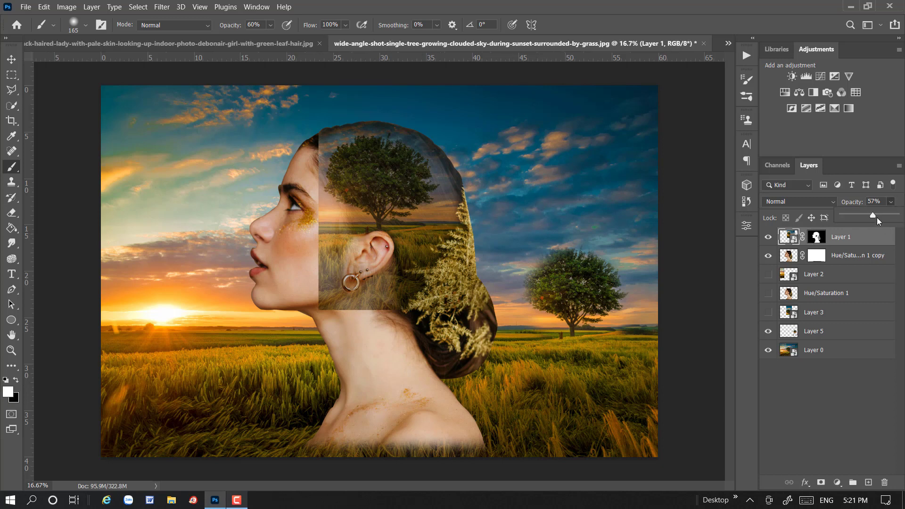
{"action": "left_click_drag", "start_coordinate": [889, 215], "coordinate": [896, 215]}
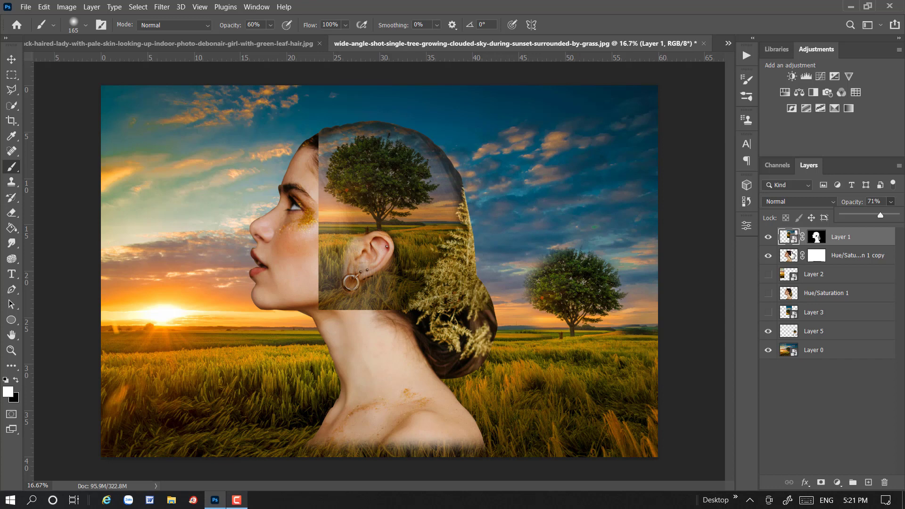
{"action": "left_click", "coordinate": [817, 236]}
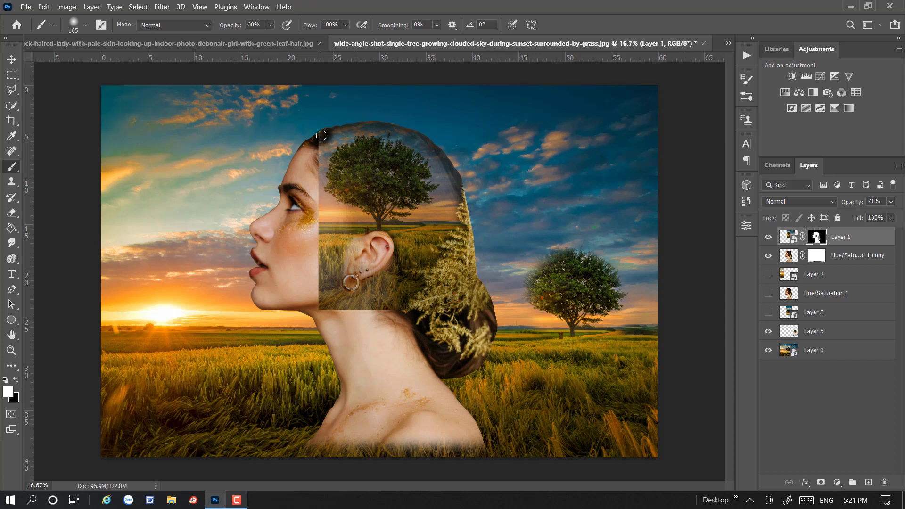
{"action": "key", "text": "x"}
{"action": "left_click_drag", "start_coordinate": [361, 120], "coordinate": [315, 141]}
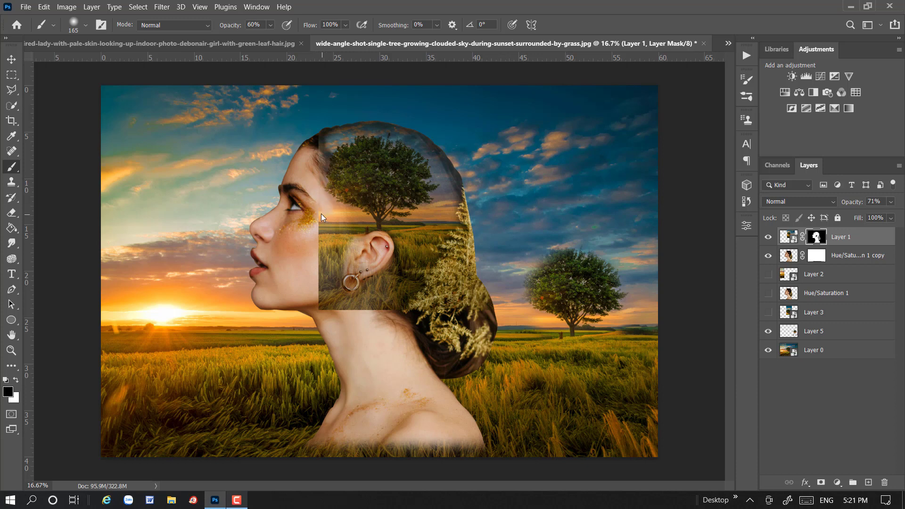
{"action": "left_click_drag", "start_coordinate": [321, 213], "coordinate": [319, 237]}
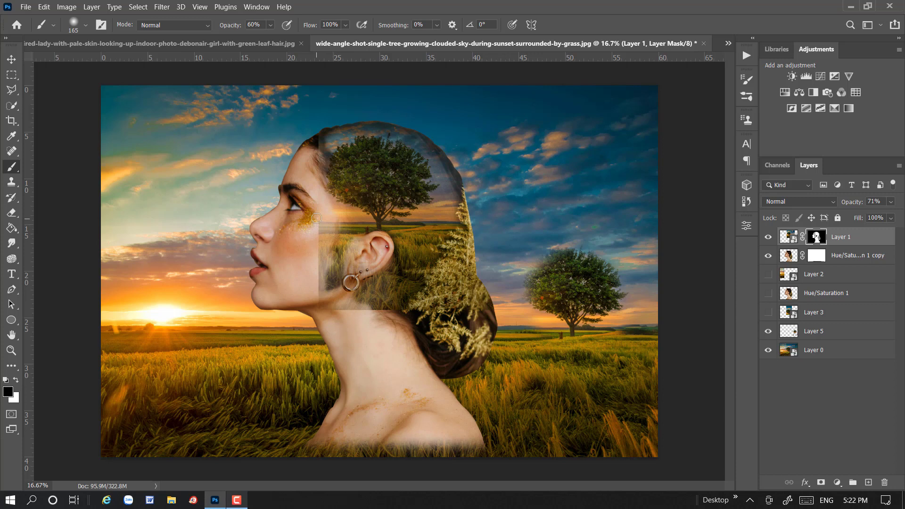
Step: Mask out the overlay edge near the cheek at 100% brush opacity, then behind the ear at 63%
{"action": "left_click", "coordinate": [270, 25]}
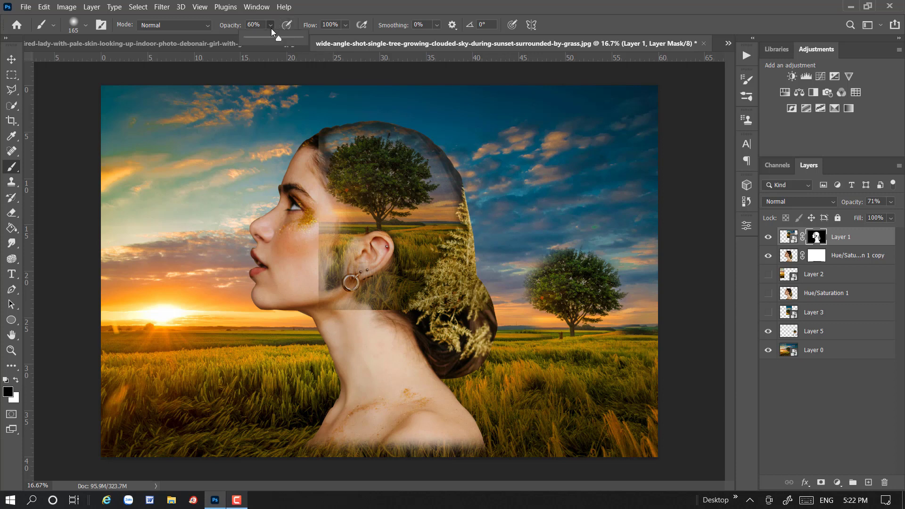
{"action": "left_click_drag", "start_coordinate": [278, 39], "coordinate": [363, 60]}
{"action": "mouse_move", "coordinate": [318, 229]}
{"action": "left_mouse_down"}
{"action": "mouse_move", "coordinate": [317, 275]}
{"action": "mouse_move", "coordinate": [337, 290]}
{"action": "left_mouse_up"}
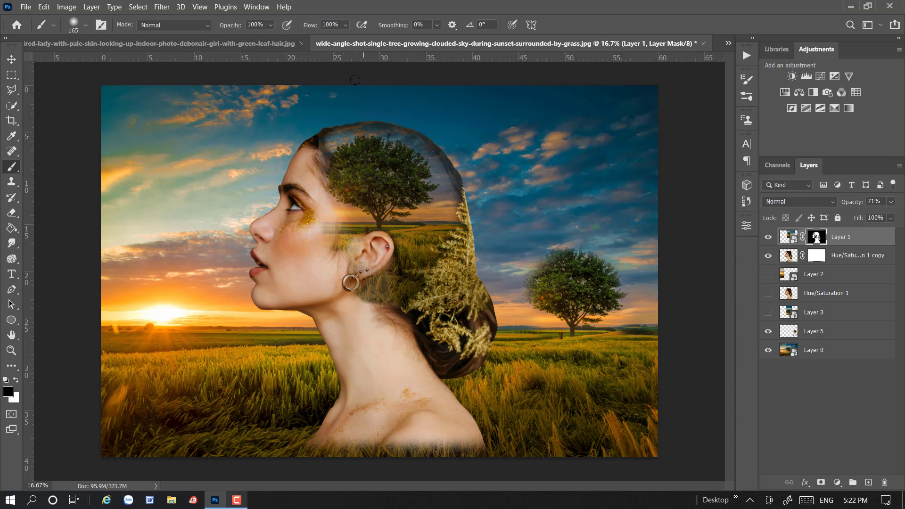
{"action": "left_click", "coordinate": [271, 25]}
{"action": "left_click_drag", "start_coordinate": [273, 39], "coordinate": [262, 39]}
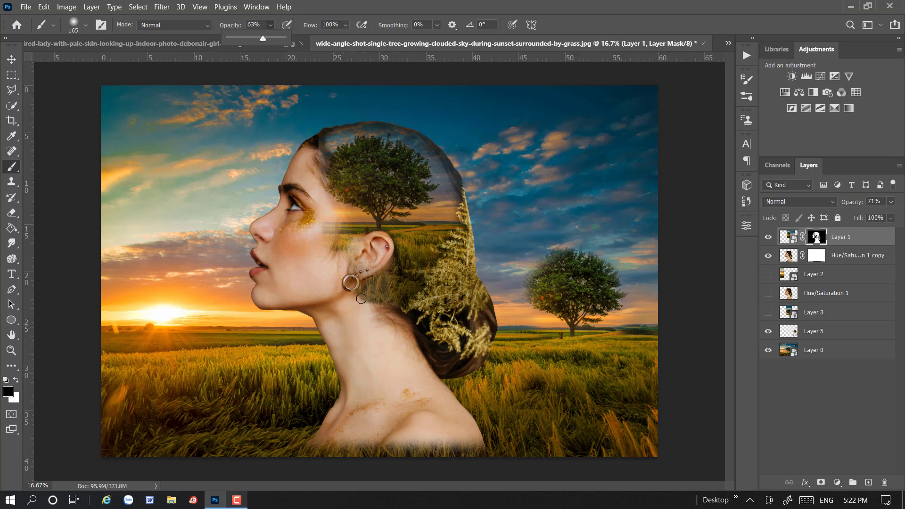
{"action": "mouse_move", "coordinate": [388, 302]}
{"action": "left_mouse_down"}
{"action": "mouse_move", "coordinate": [362, 304]}
{"action": "mouse_move", "coordinate": [364, 291]}
{"action": "mouse_move", "coordinate": [394, 297]}
{"action": "mouse_move", "coordinate": [373, 292]}
{"action": "left_mouse_up"}
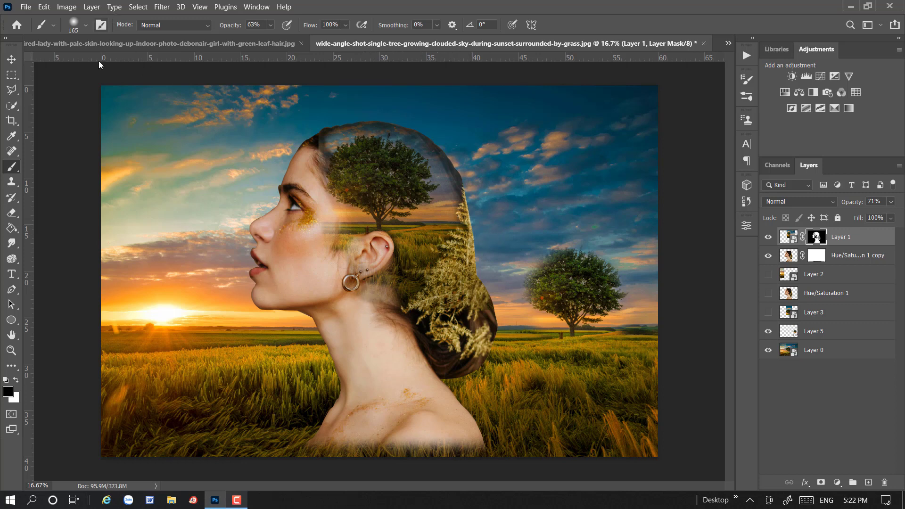
{"action": "left_click", "coordinate": [11, 59]}
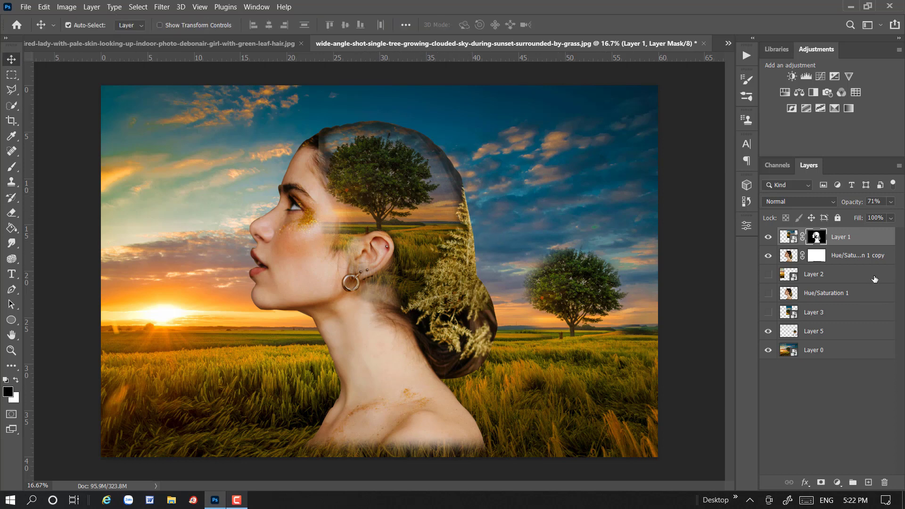
Step: Add a Brightness/Contrast adjustment above Layer 1 with brightness -37 and contrast 26
{"action": "left_click", "coordinate": [789, 242]}
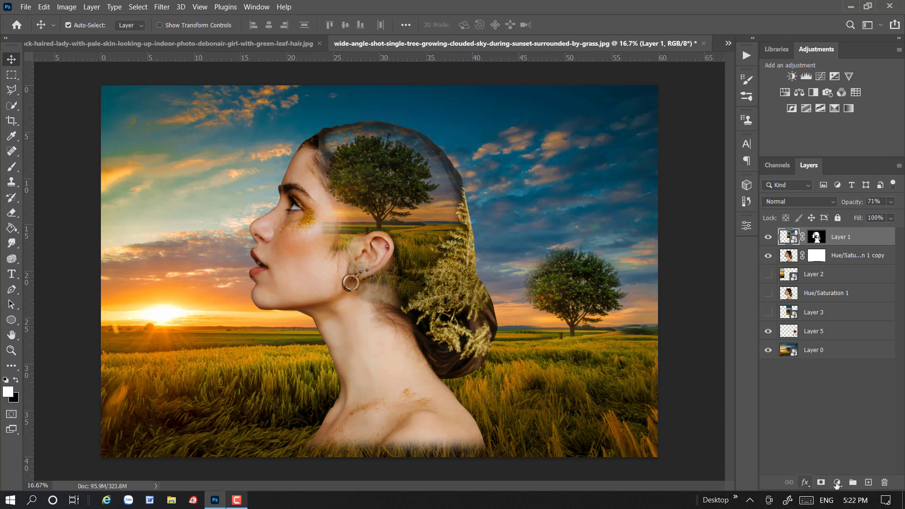
{"action": "left_click", "coordinate": [838, 483]}
{"action": "left_click", "coordinate": [844, 314]}
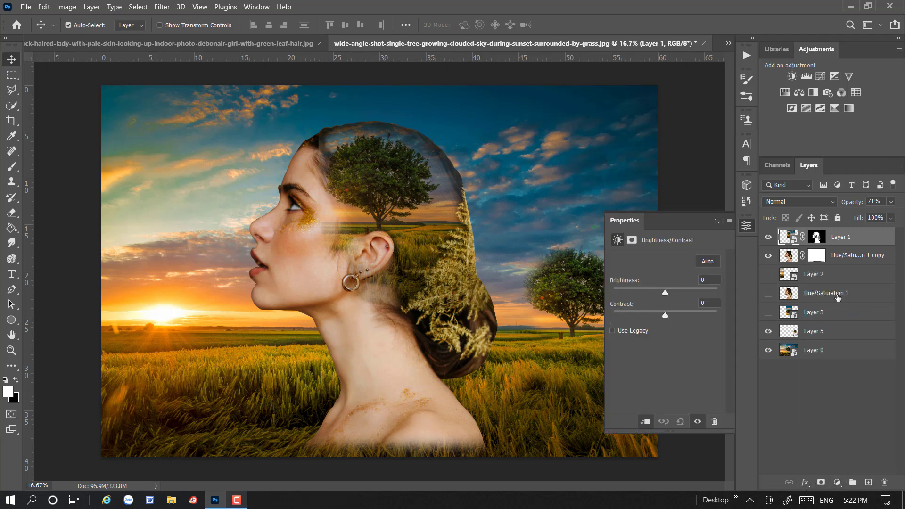
{"action": "left_click_drag", "start_coordinate": [661, 294], "coordinate": [659, 293]}
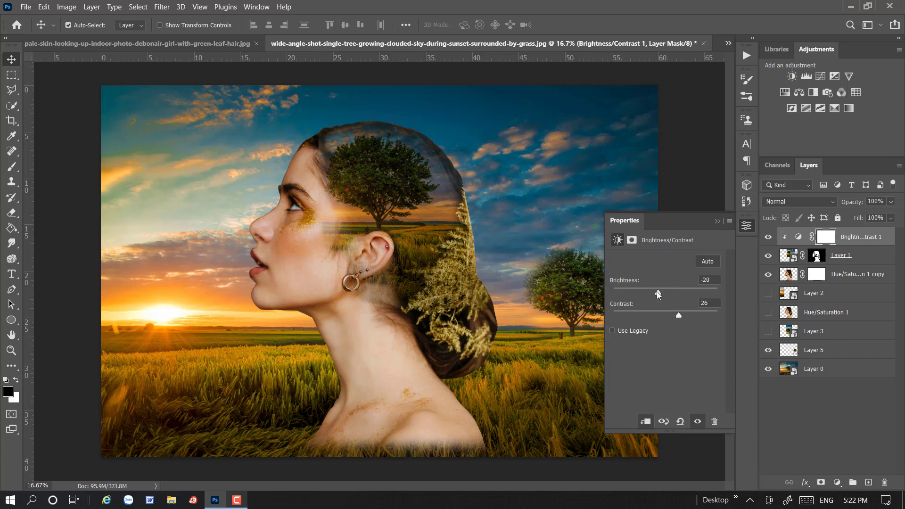
{"action": "left_click_drag", "start_coordinate": [658, 295], "coordinate": [652, 294]}
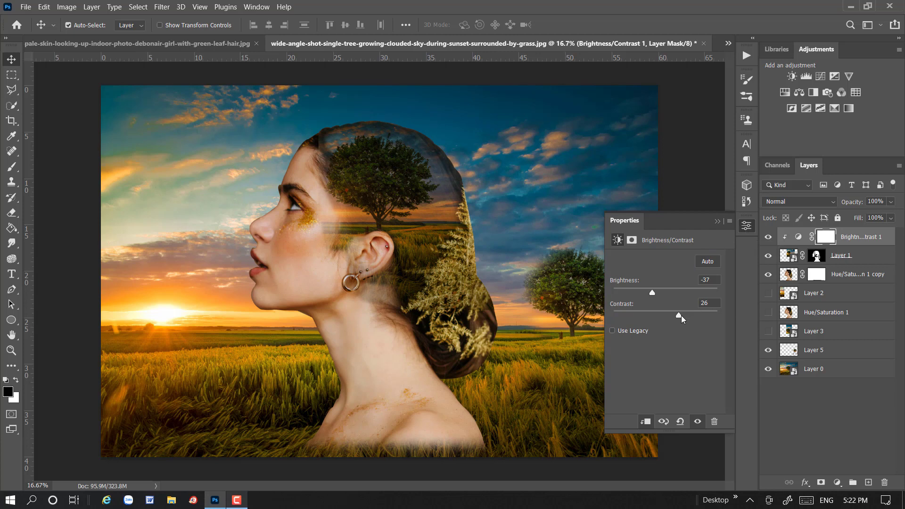
{"action": "left_click", "coordinate": [746, 226]}
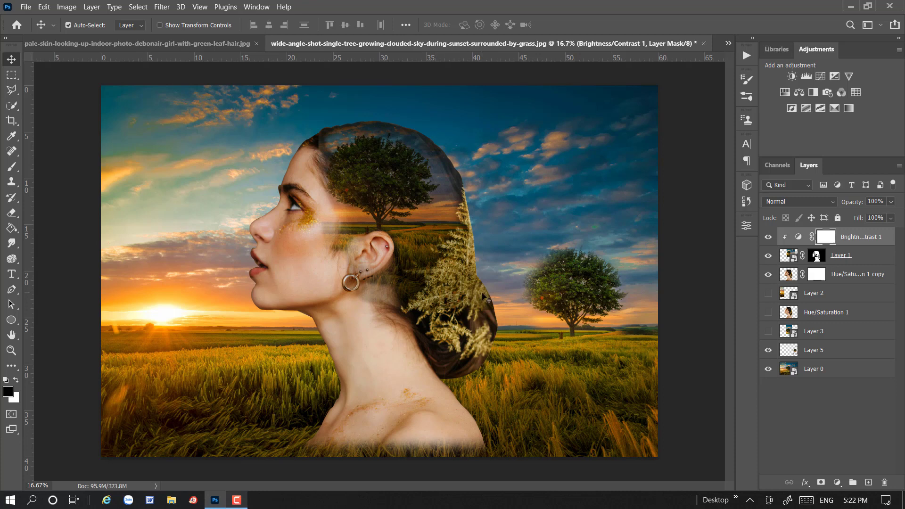
{"action": "left_click", "coordinate": [789, 275]}
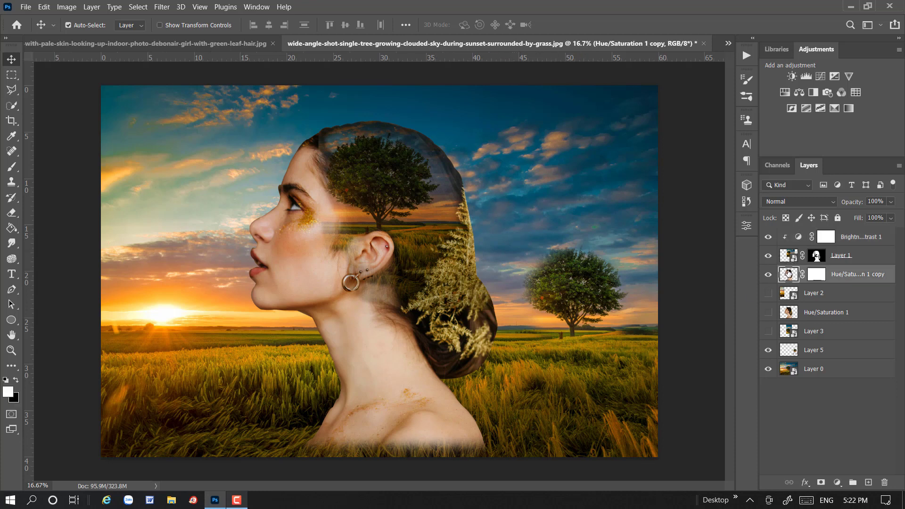
Step: Set the Eraser to a soft 180 px size
{"action": "left_click", "coordinate": [13, 215]}
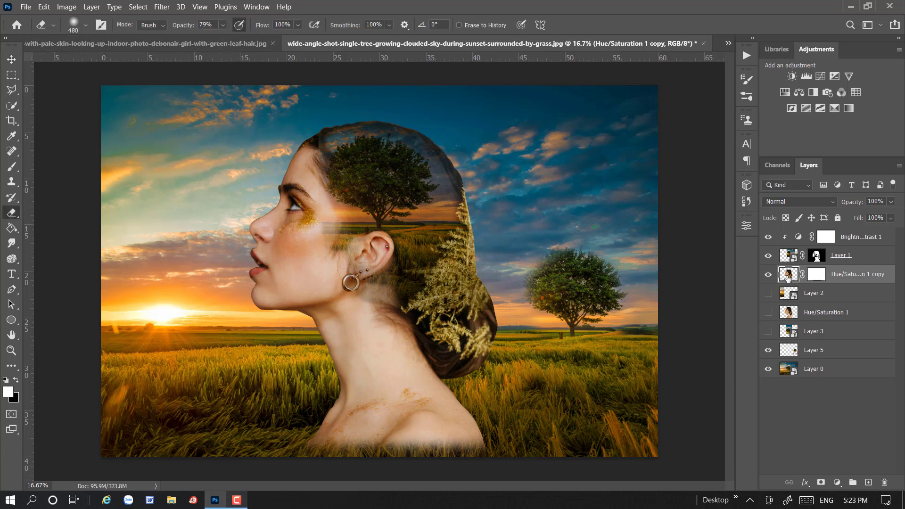
{"action": "left_click", "coordinate": [817, 275]}
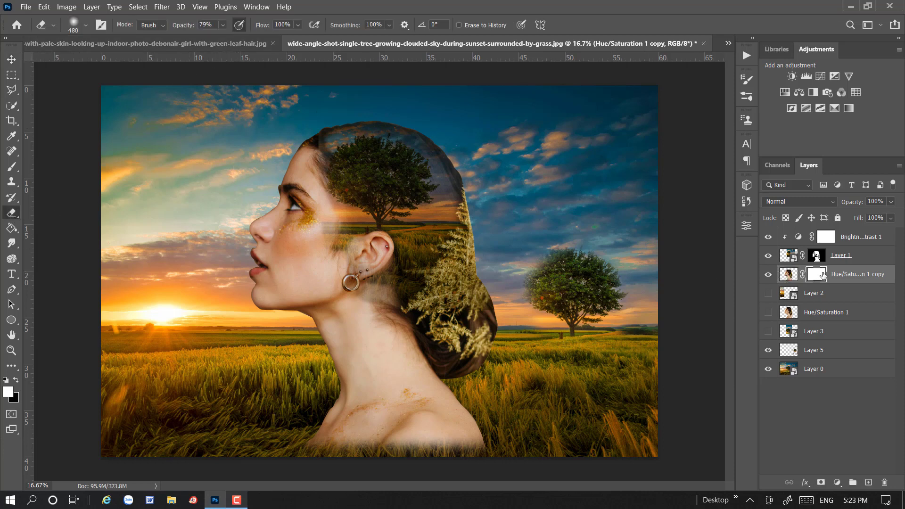
{"action": "left_click", "coordinate": [789, 275]}
{"action": "right_click", "coordinate": [256, 152]}
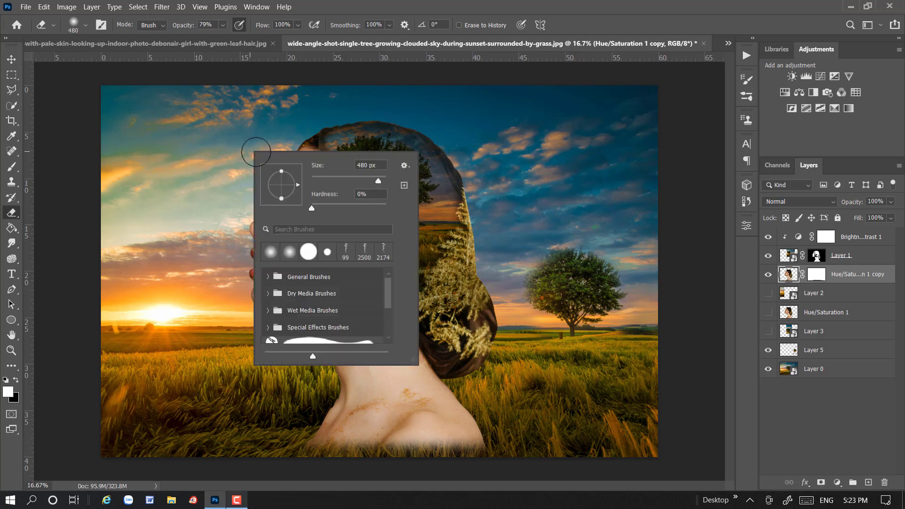
{"action": "left_click_drag", "start_coordinate": [361, 180], "coordinate": [353, 180]}
{"action": "left_click", "coordinate": [365, 181]}
Step: Zoom to 25% on the top of the head and target Layer 1's mask with black as foreground
{"action": "key", "text": "Return"}
{"action": "key", "text": "ctrl+plus"}
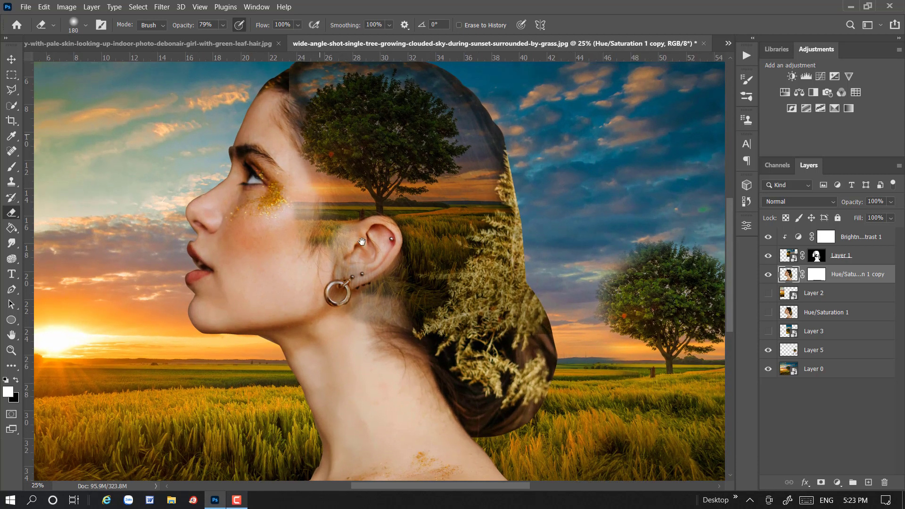
{"action": "left_click_drag", "start_coordinate": [329, 135], "coordinate": [335, 258]}
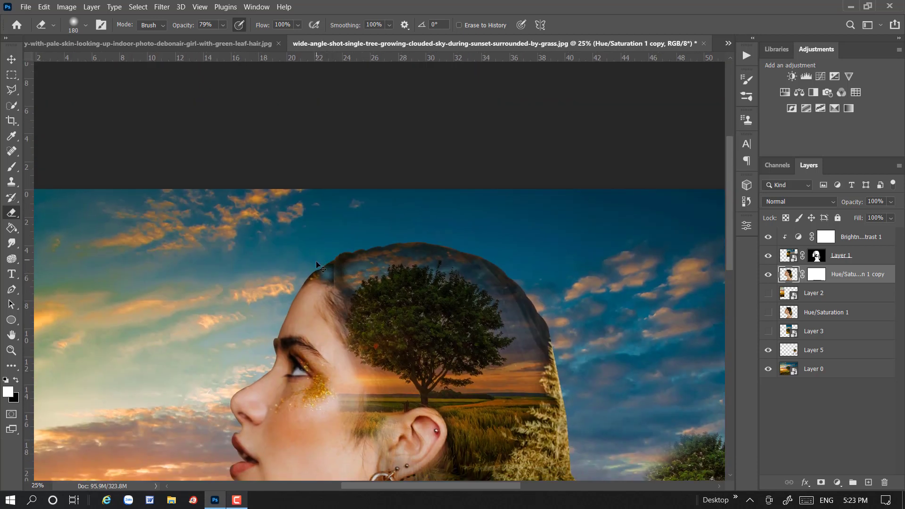
{"action": "left_click", "coordinate": [816, 255]}
{"action": "key", "text": "x"}
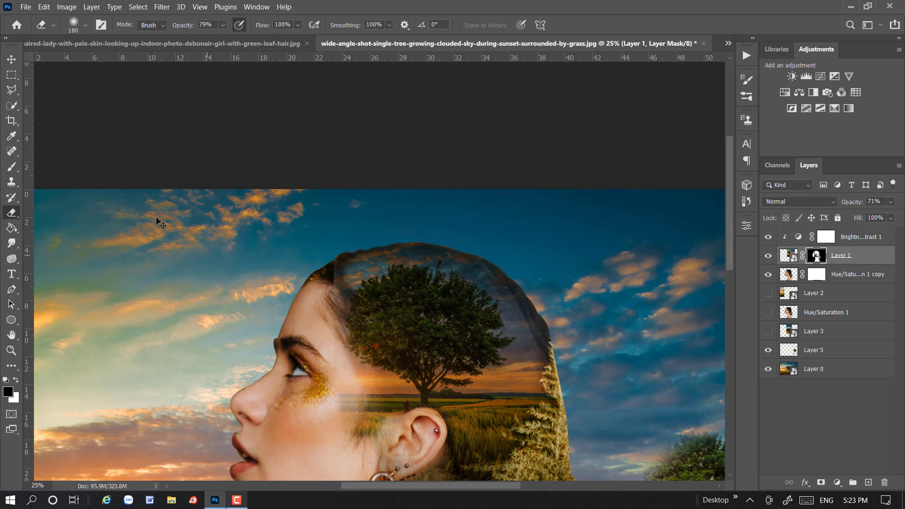
Step: Brush away the overlay seams along the hairline and cheek, and lower brush opacity to 38%
{"action": "left_click", "coordinate": [11, 166]}
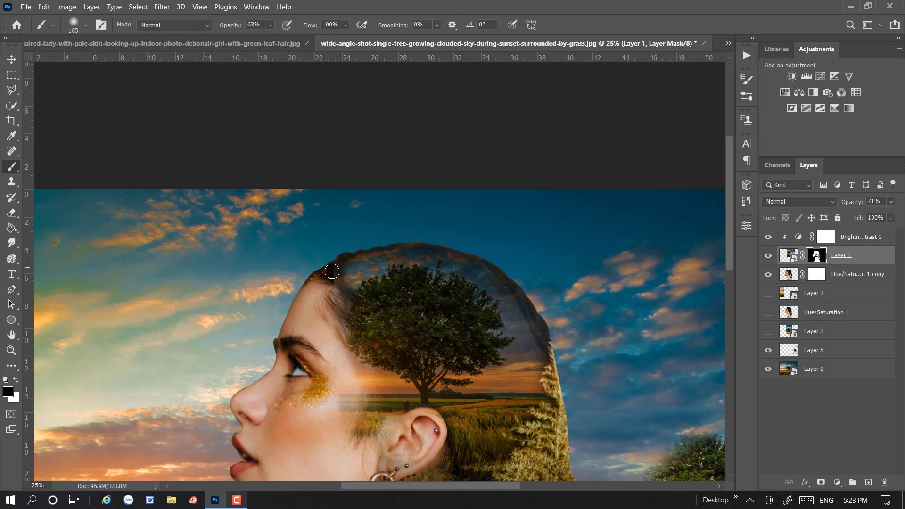
{"action": "left_click_drag", "start_coordinate": [330, 270], "coordinate": [326, 362]}
{"action": "left_click_drag", "start_coordinate": [352, 413], "coordinate": [354, 397]}
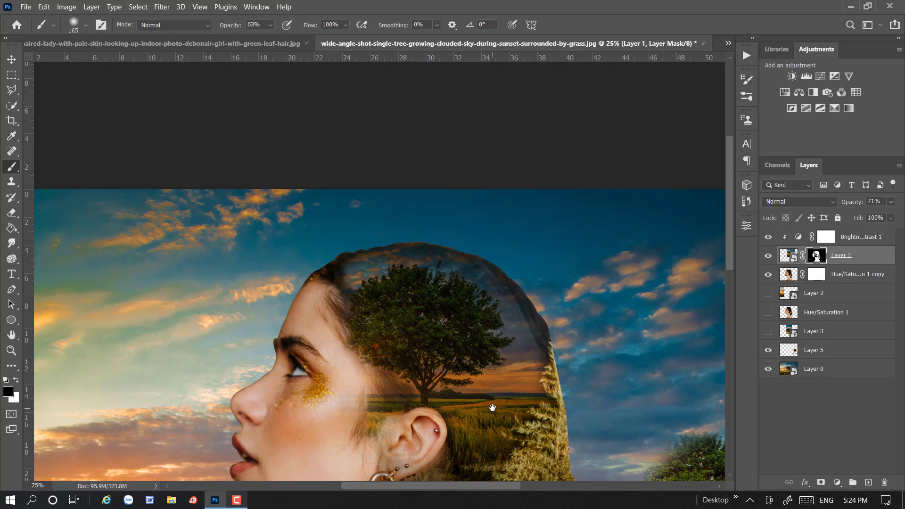
{"action": "mouse_move", "coordinate": [493, 407]}
{"action": "left_mouse_down"}
{"action": "mouse_move", "coordinate": [355, 292]}
{"action": "mouse_move", "coordinate": [367, 322]}
{"action": "left_mouse_up"}
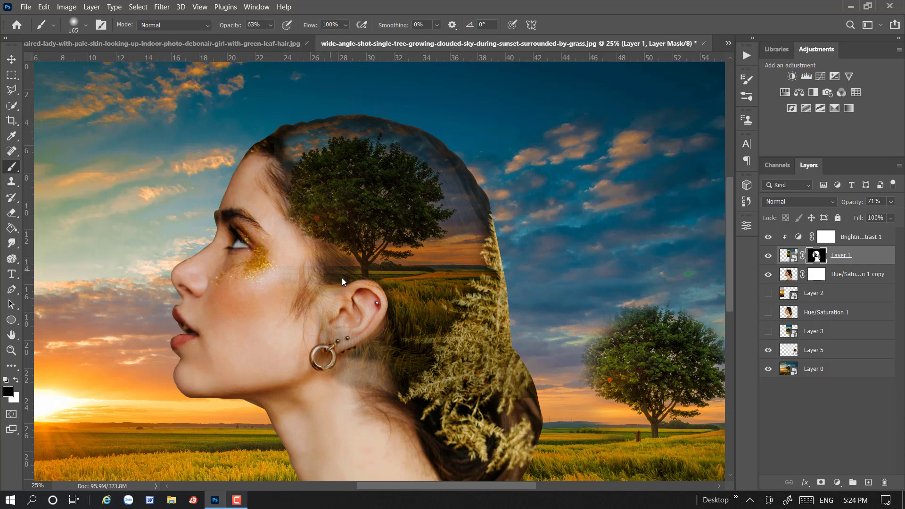
{"action": "left_click_drag", "start_coordinate": [431, 239], "coordinate": [455, 283]}
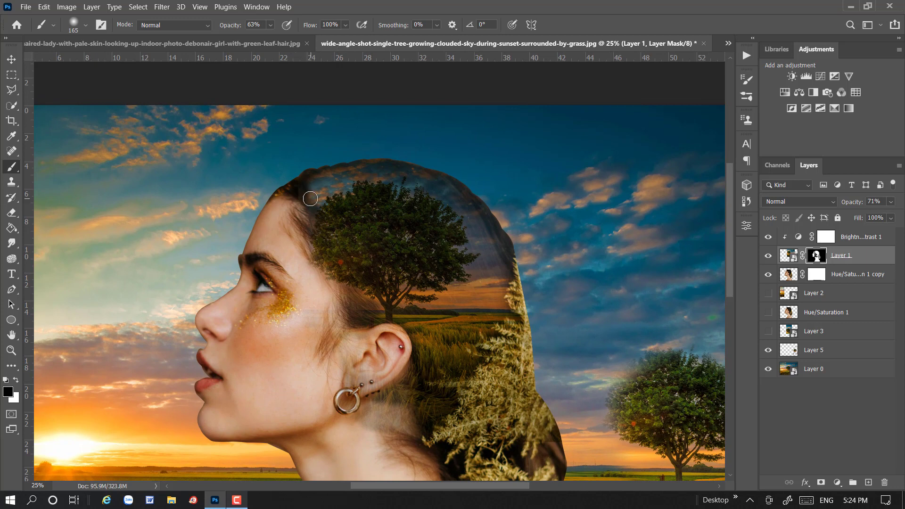
{"action": "left_click_drag", "start_coordinate": [270, 25], "coordinate": [267, 37]}
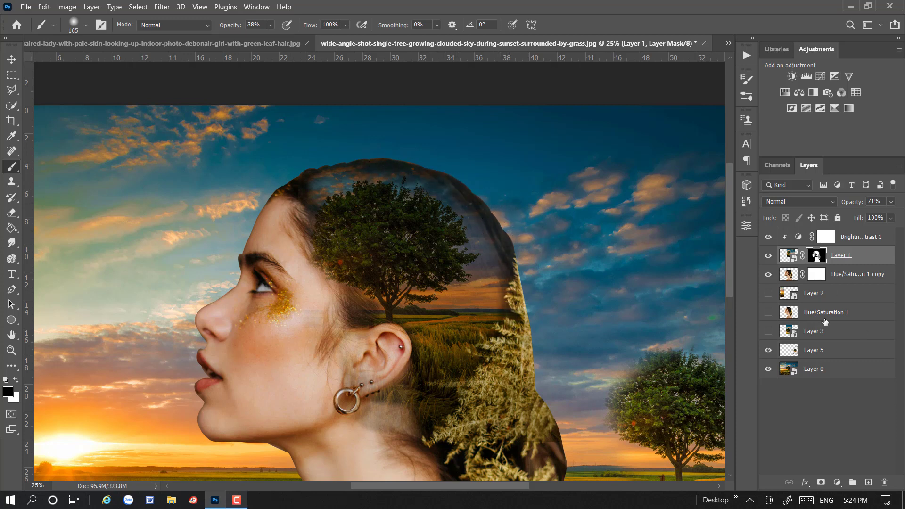
Step: Select the Hue/Saturation 1 copy layer and set the Eraser to 100% opacity
{"action": "left_click", "coordinate": [779, 276]}
{"action": "key", "text": "x"}
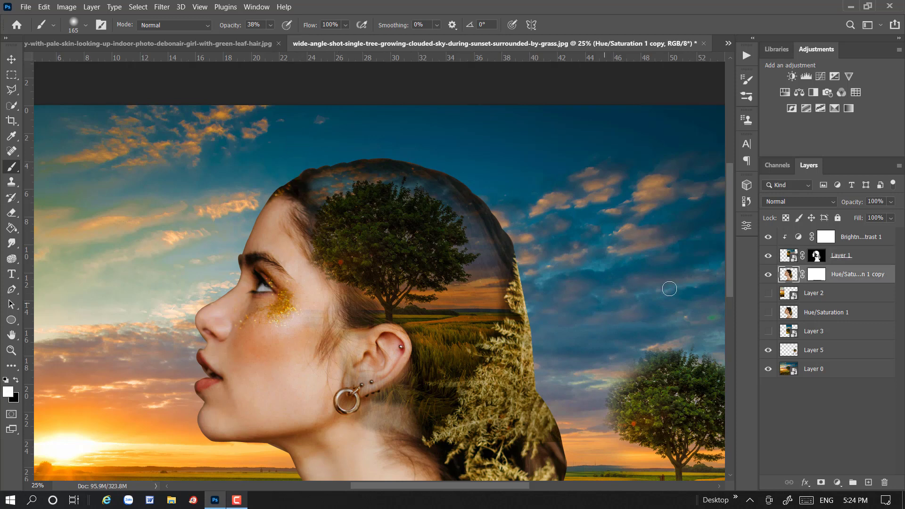
{"action": "left_click", "coordinate": [12, 213]}
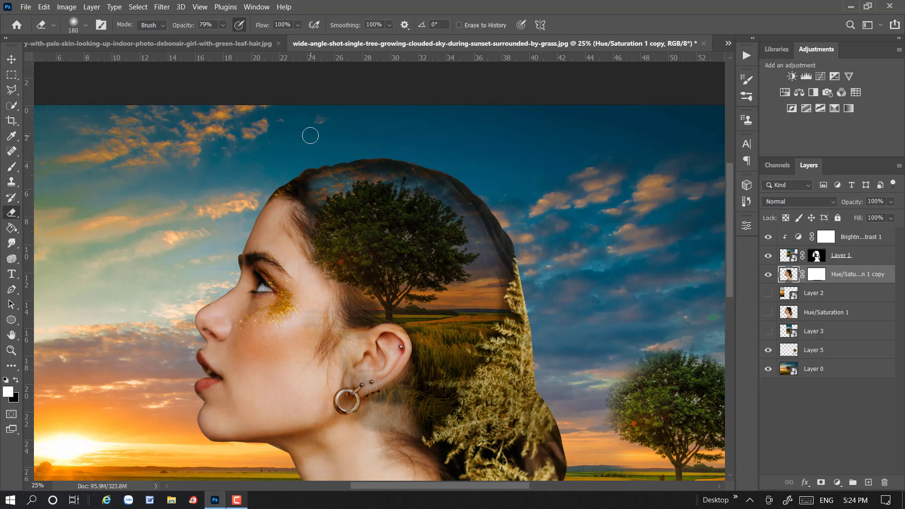
{"action": "left_click_drag", "start_coordinate": [224, 26], "coordinate": [222, 37]}
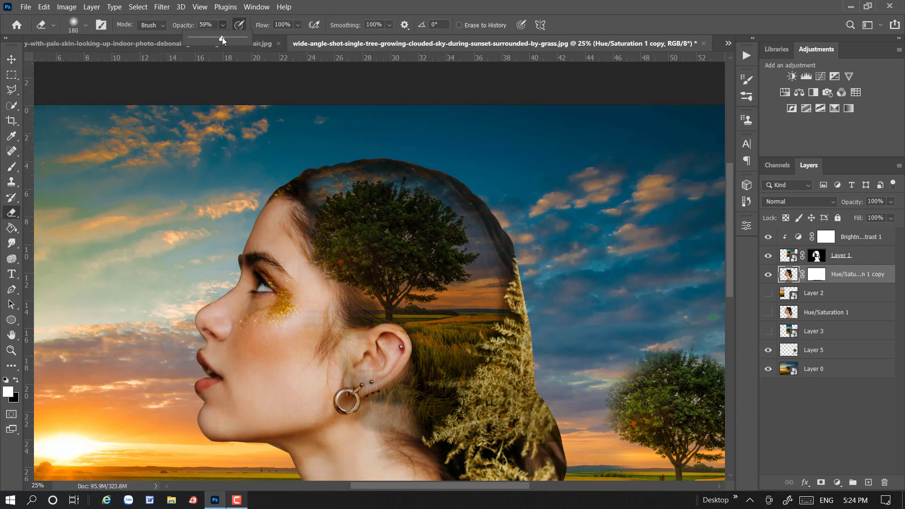
{"action": "scroll", "coordinate": [307, 161], "scroll_direction": "down", "scroll_amount": 2}
{"action": "key", "text": "0"}
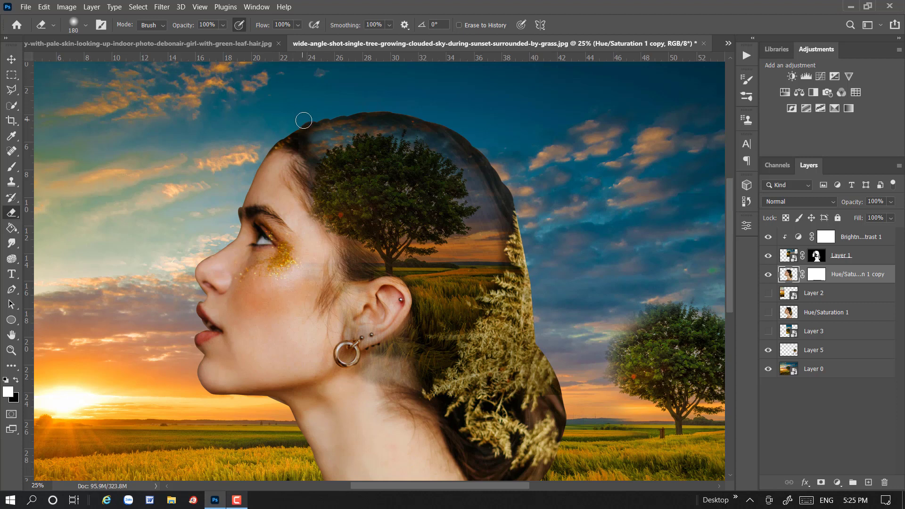
Step: Erase the hair's top-left, top, upper-right and back edges into the sky, then unlink the mask
{"action": "left_click_drag", "start_coordinate": [313, 118], "coordinate": [284, 131]}
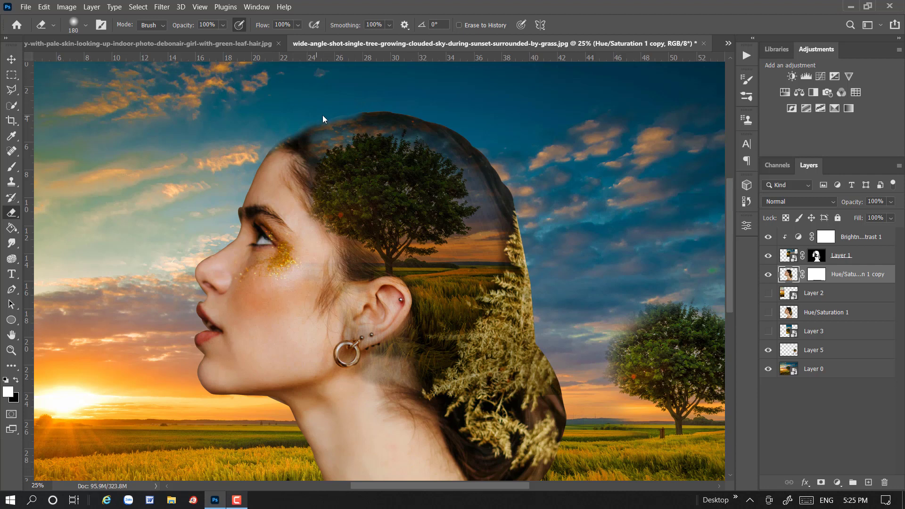
{"action": "left_click_drag", "start_coordinate": [363, 109], "coordinate": [429, 117]}
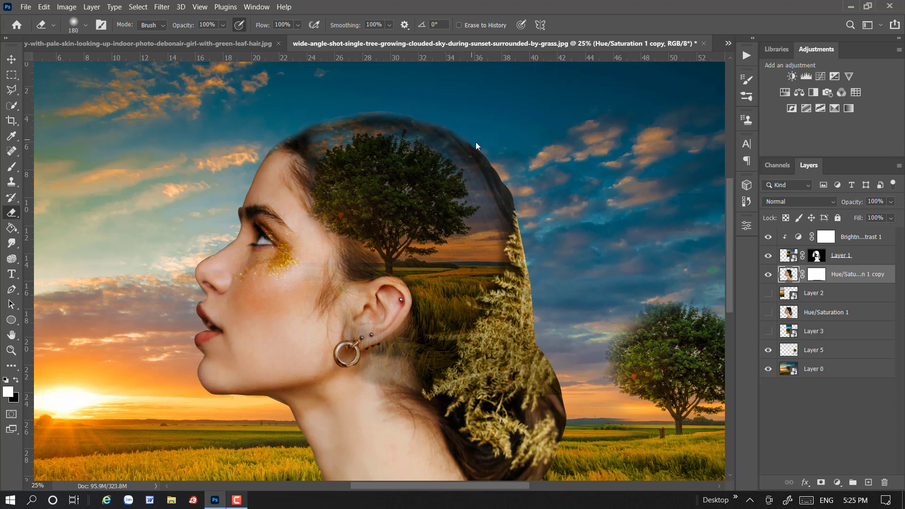
{"action": "left_click_drag", "start_coordinate": [479, 146], "coordinate": [519, 202]}
{"action": "left_click_drag", "start_coordinate": [519, 190], "coordinate": [491, 154]}
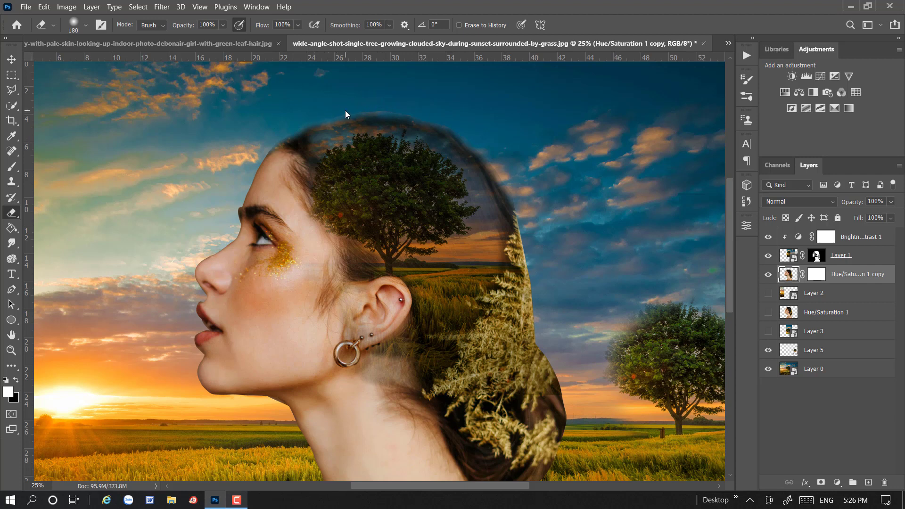
{"action": "left_click", "coordinate": [804, 275]}
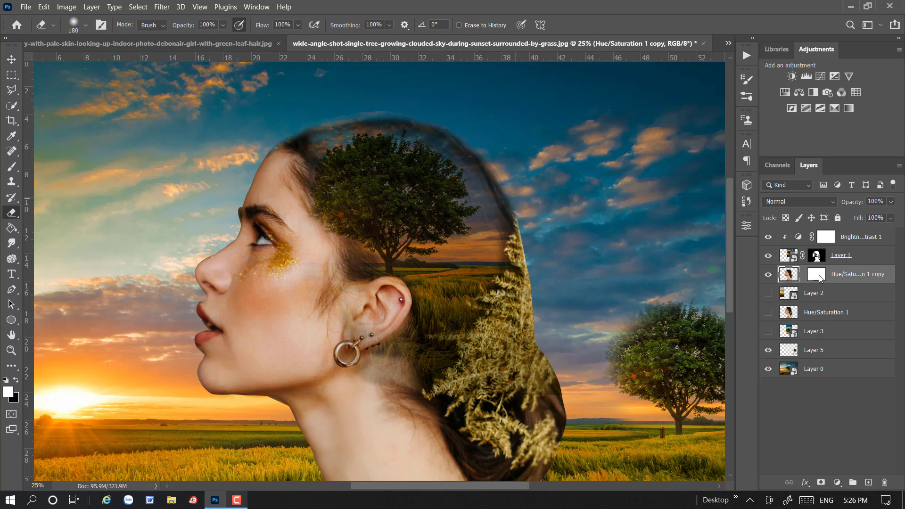
Step: Select Layer 1's image and rasterize it so it can be erased
{"action": "left_click", "coordinate": [808, 255]}
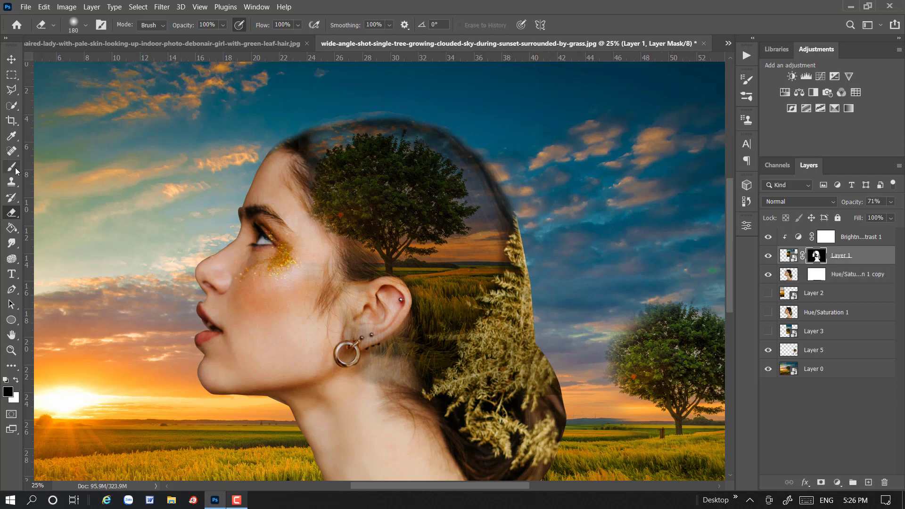
{"action": "key", "text": "b"}
{"action": "key", "text": "x"}
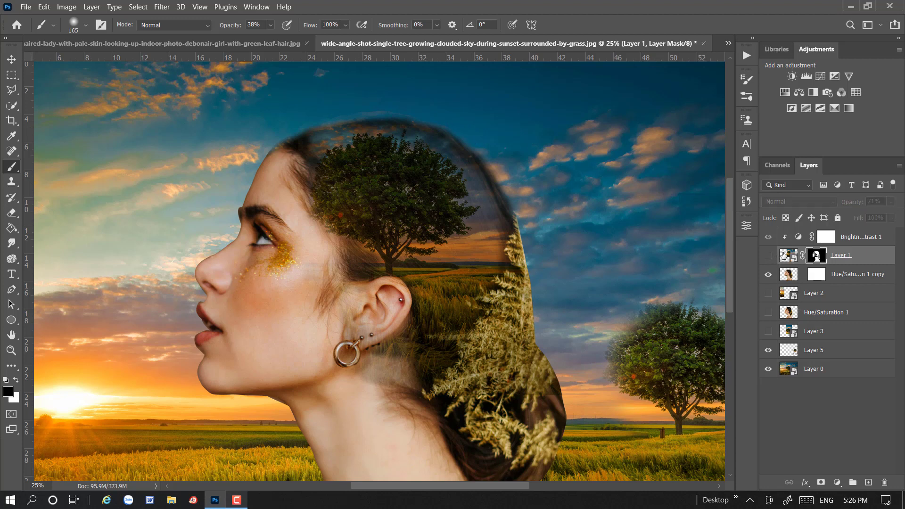
{"action": "left_click", "coordinate": [769, 255]}
{"action": "left_click", "coordinate": [769, 255]}
{"action": "key", "text": "x"}
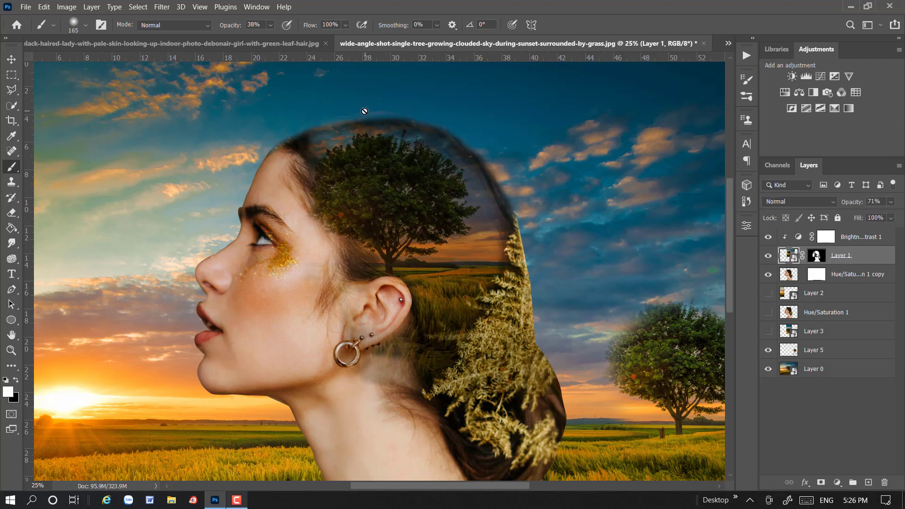
{"action": "left_click", "coordinate": [367, 115]}
{"action": "left_click", "coordinate": [458, 205]}
Step: Erase Layer 1's edge along the back of the hair with the 180 px eraser
{"action": "left_click", "coordinate": [11, 213]}
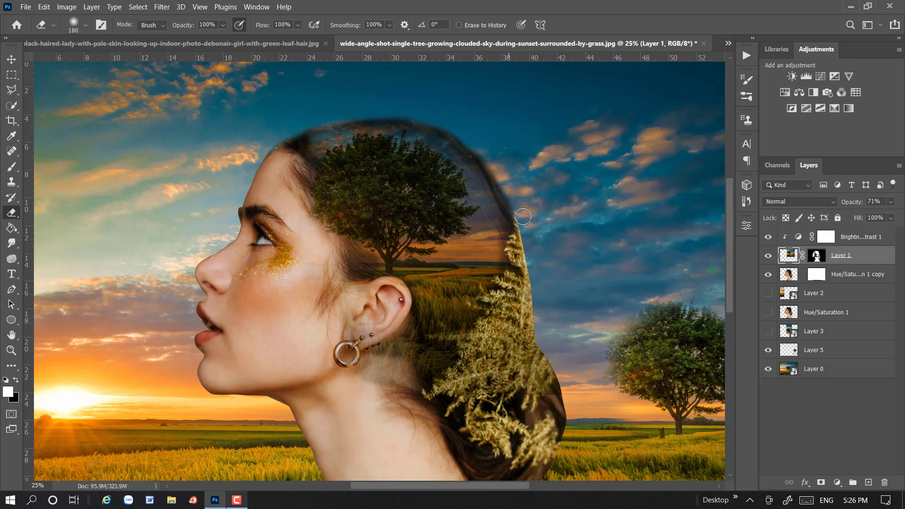
{"action": "left_click_drag", "start_coordinate": [603, 342], "coordinate": [540, 261]}
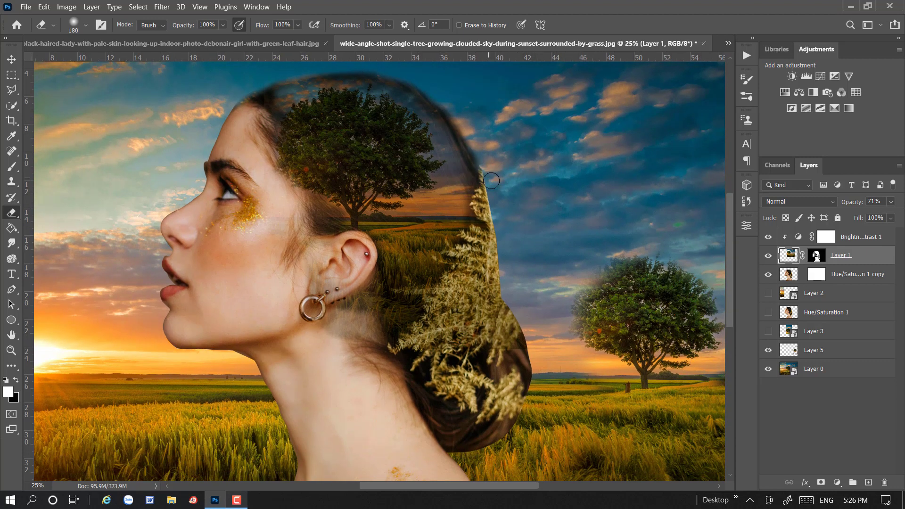
{"action": "mouse_move", "coordinate": [491, 180]}
{"action": "left_mouse_down"}
{"action": "mouse_move", "coordinate": [508, 310]}
{"action": "mouse_move", "coordinate": [534, 376]}
{"action": "left_mouse_up"}
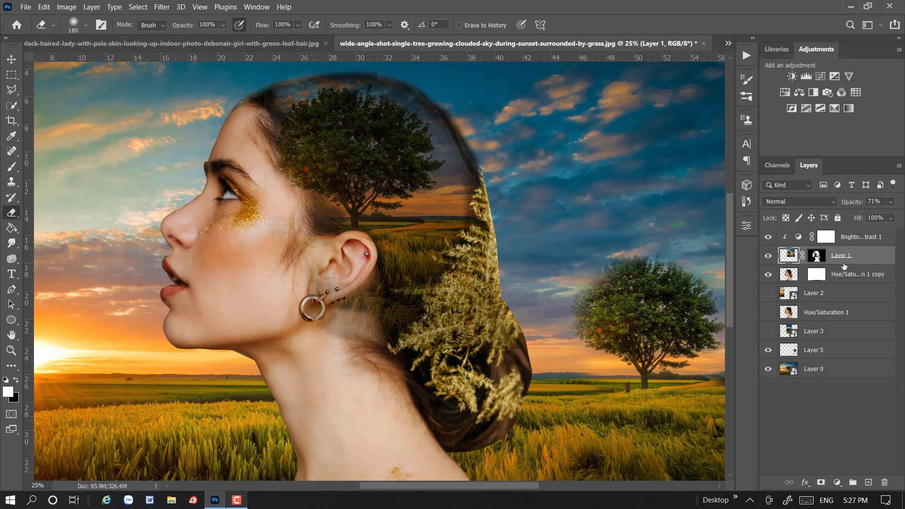
Step: Erase the portrait copy's back hair silhouette down toward the wheat field, then zoom out and back to check
{"action": "left_click", "coordinate": [797, 278]}
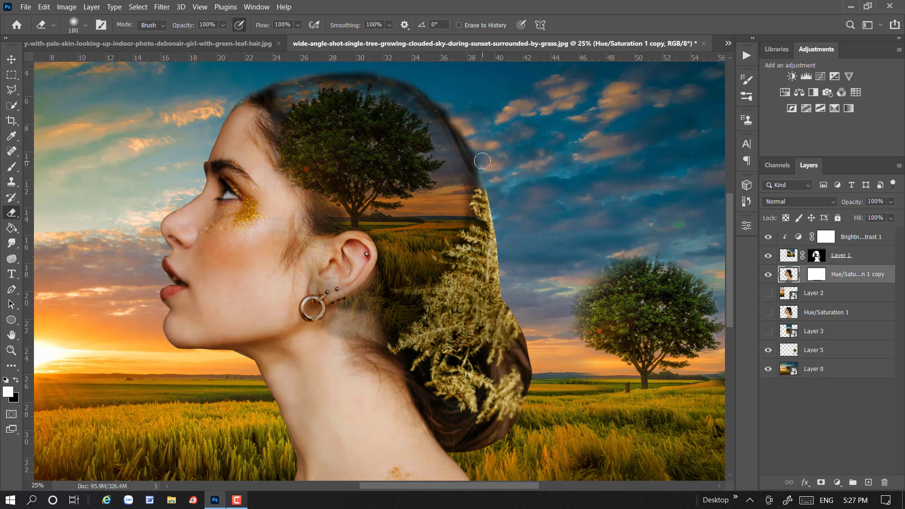
{"action": "left_click_drag", "start_coordinate": [492, 197], "coordinate": [500, 247]}
{"action": "mouse_move", "coordinate": [502, 271]}
{"action": "left_mouse_down"}
{"action": "mouse_move", "coordinate": [535, 357]}
{"action": "mouse_move", "coordinate": [529, 378]}
{"action": "mouse_move", "coordinate": [509, 426]}
{"action": "mouse_move", "coordinate": [457, 450]}
{"action": "mouse_move", "coordinate": [501, 445]}
{"action": "mouse_move", "coordinate": [452, 448]}
{"action": "mouse_move", "coordinate": [480, 453]}
{"action": "mouse_move", "coordinate": [504, 436]}
{"action": "left_mouse_up"}
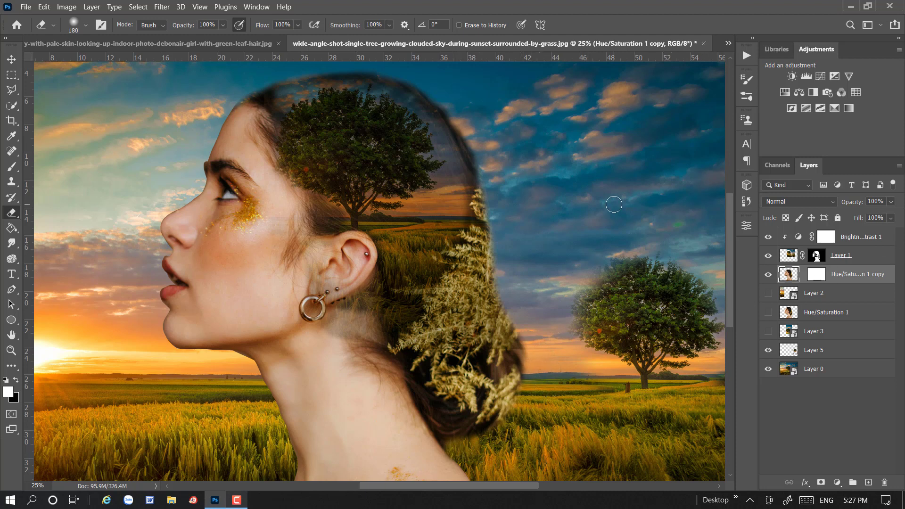
{"action": "key", "text": "ctrl+minus"}
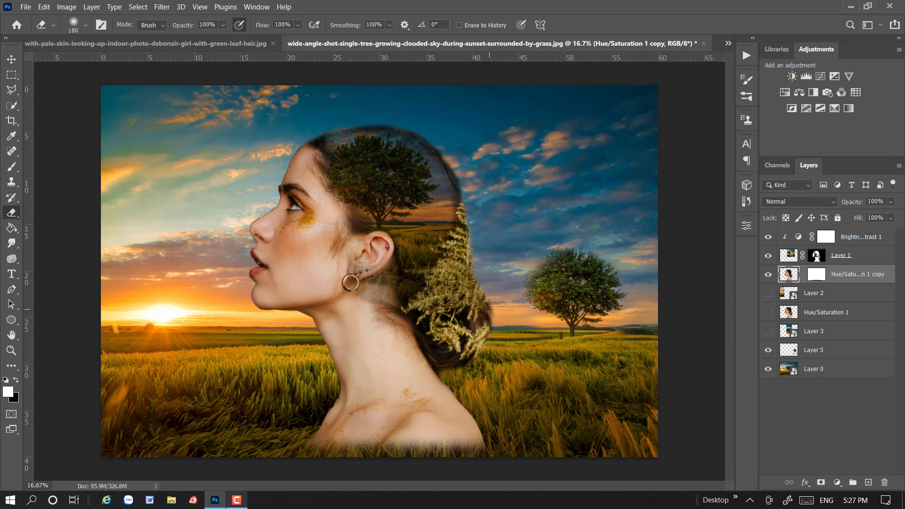
{"action": "key", "text": "ctrl+plus"}
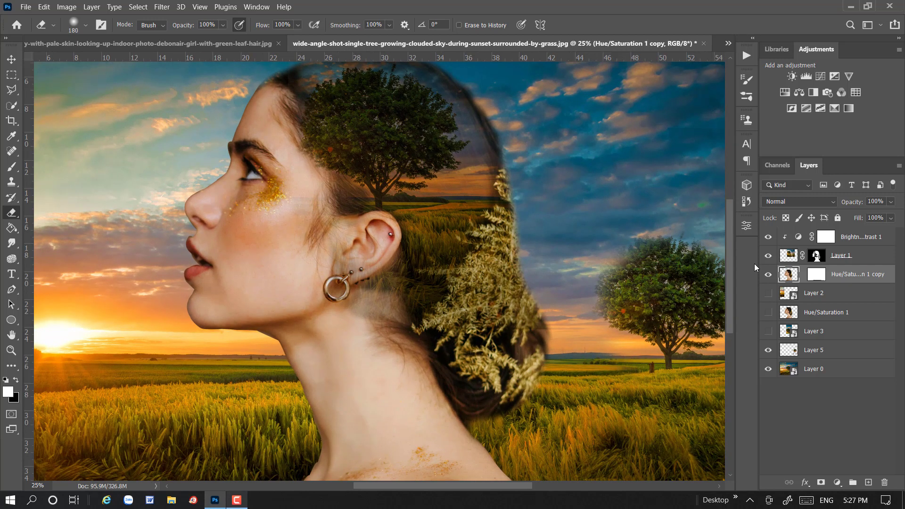
Step: Target Layer 1's mask and set the brush to 100% opacity
{"action": "left_click", "coordinate": [817, 255]}
{"action": "key", "text": "x"}
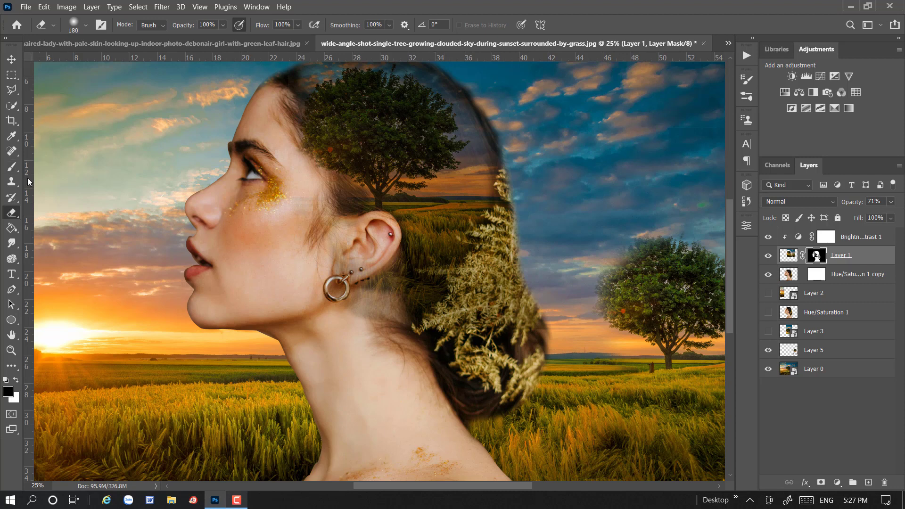
{"action": "left_click", "coordinate": [12, 166]}
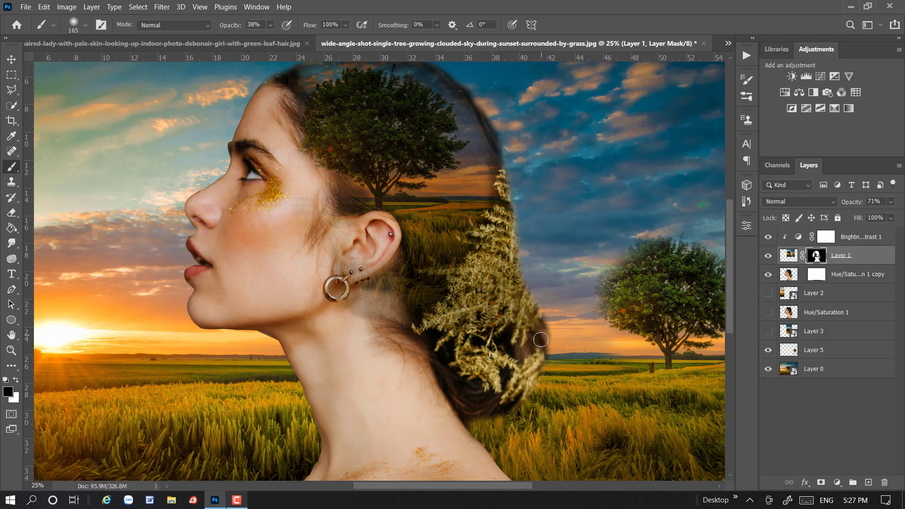
{"action": "left_click", "coordinate": [271, 25]}
{"action": "left_click", "coordinate": [527, 325]}
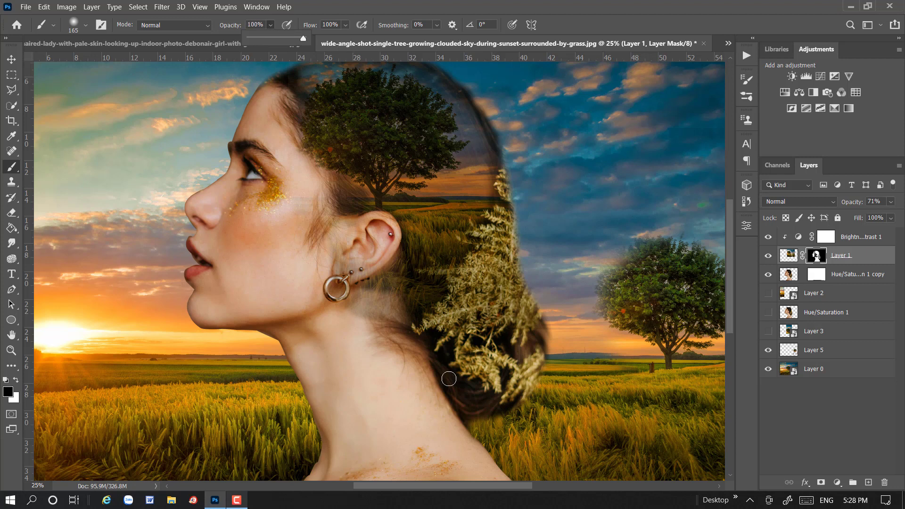
{"action": "left_click", "coordinate": [476, 403]}
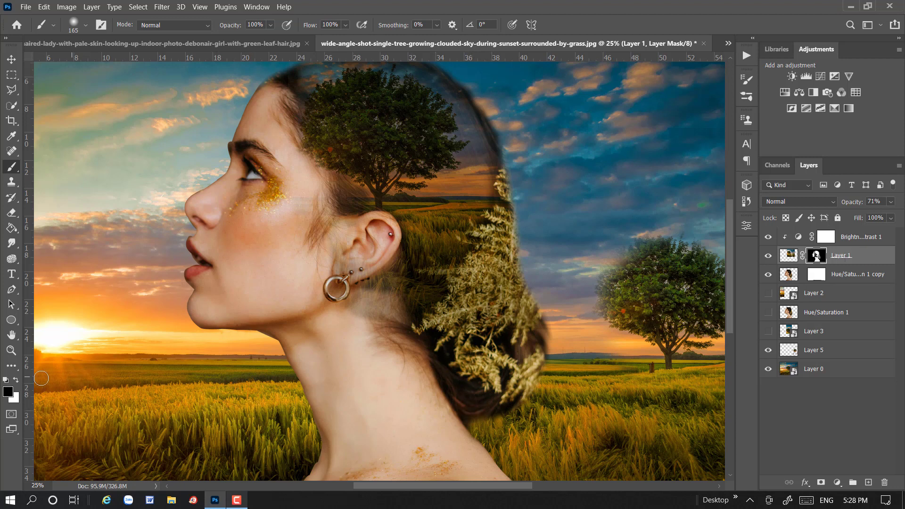
{"action": "left_click", "coordinate": [15, 380]}
Step: Paint black over the nape grass to reveal dark hair, and white along the top edge to restore sky
{"action": "left_click_drag", "start_coordinate": [525, 332], "coordinate": [513, 334]}
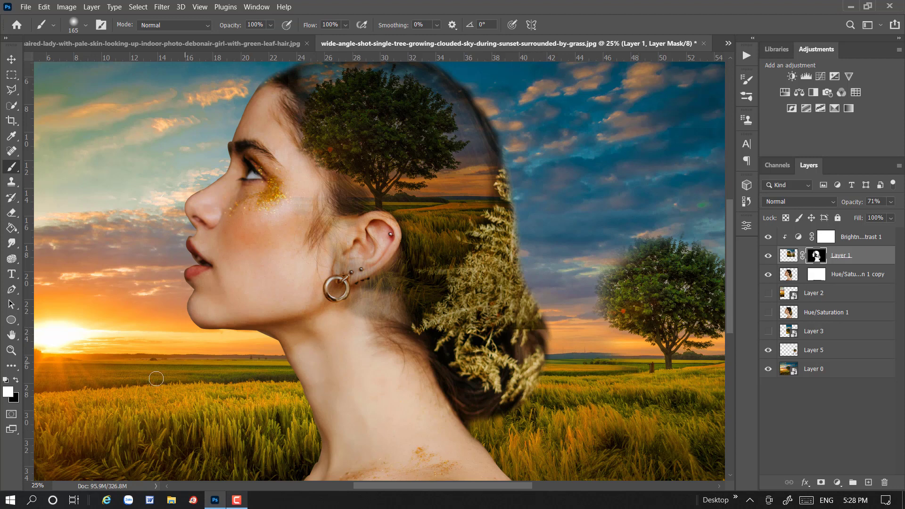
{"action": "left_click", "coordinate": [16, 381]}
{"action": "left_click_drag", "start_coordinate": [516, 362], "coordinate": [511, 328]}
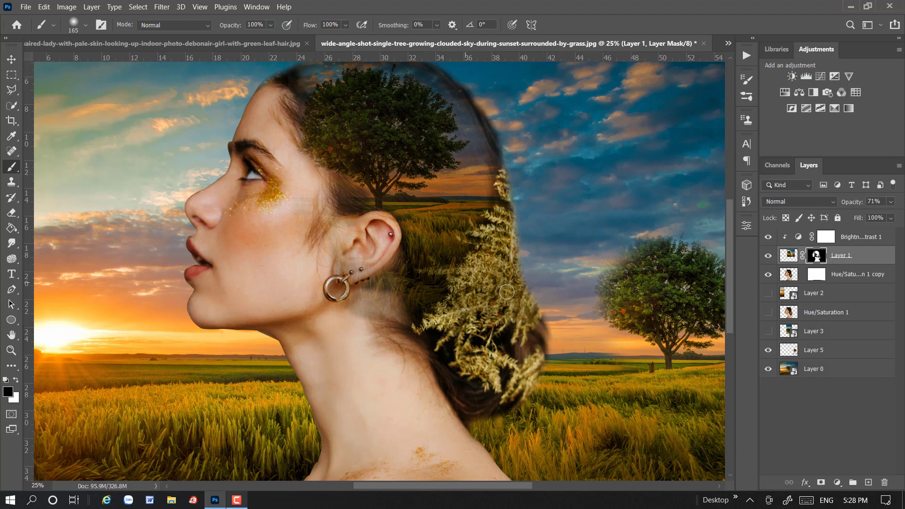
{"action": "left_click_drag", "start_coordinate": [509, 292], "coordinate": [451, 305]}
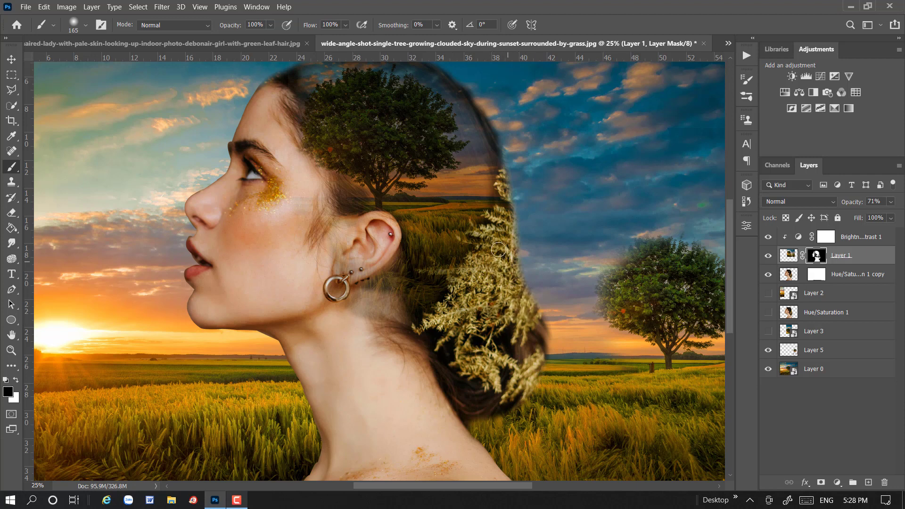
{"action": "scroll", "coordinate": [482, 268], "scroll_direction": "up", "scroll_amount": 1}
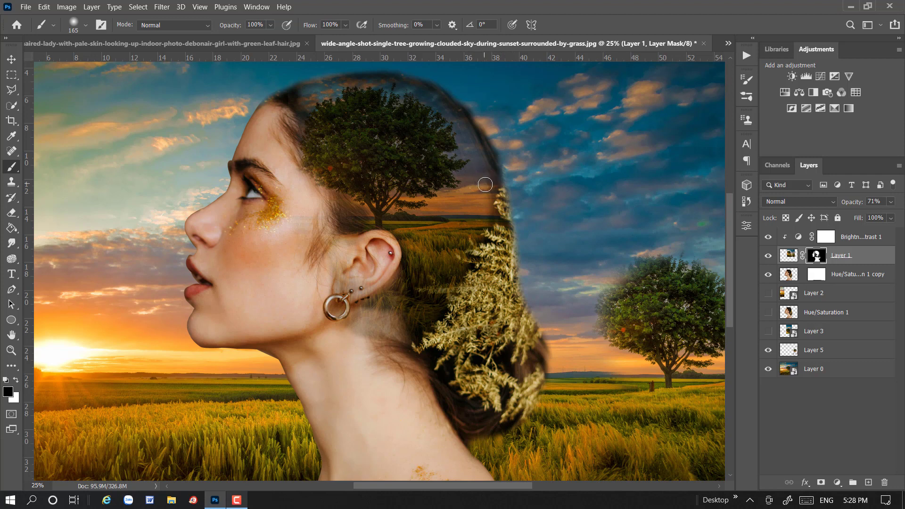
{"action": "left_click_drag", "start_coordinate": [484, 179], "coordinate": [484, 197]}
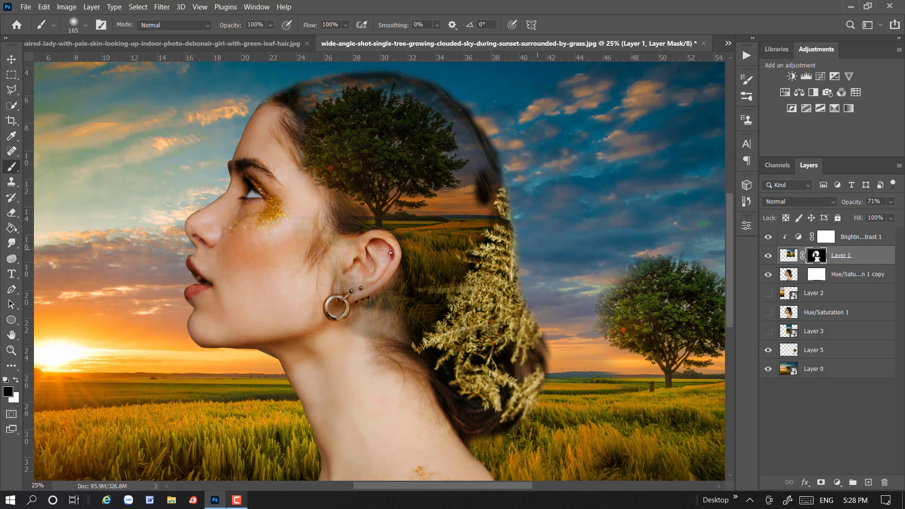
{"action": "key", "text": "ctrl+z"}
{"action": "left_click", "coordinate": [15, 381]}
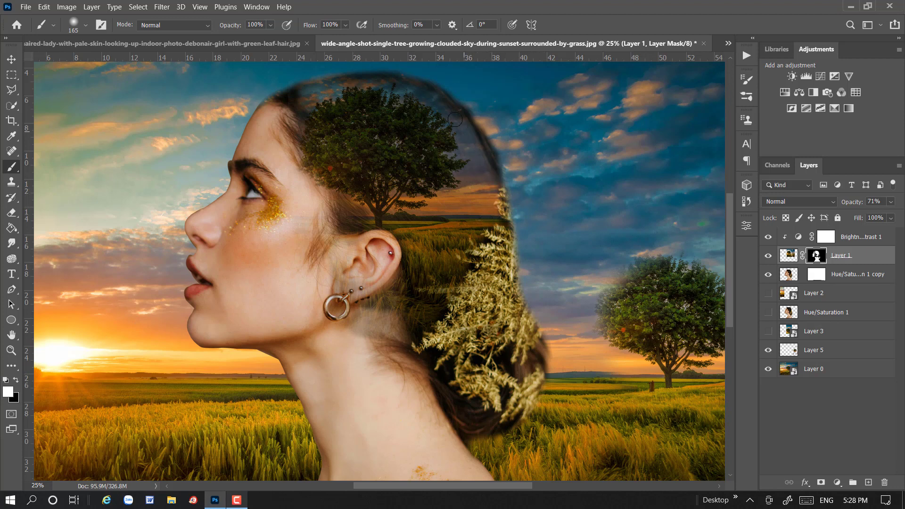
{"action": "mouse_move", "coordinate": [456, 119]}
{"action": "left_mouse_down"}
{"action": "mouse_move", "coordinate": [408, 82]}
{"action": "mouse_move", "coordinate": [294, 99]}
{"action": "mouse_move", "coordinate": [310, 105]}
{"action": "mouse_move", "coordinate": [333, 89]}
{"action": "left_mouse_up"}
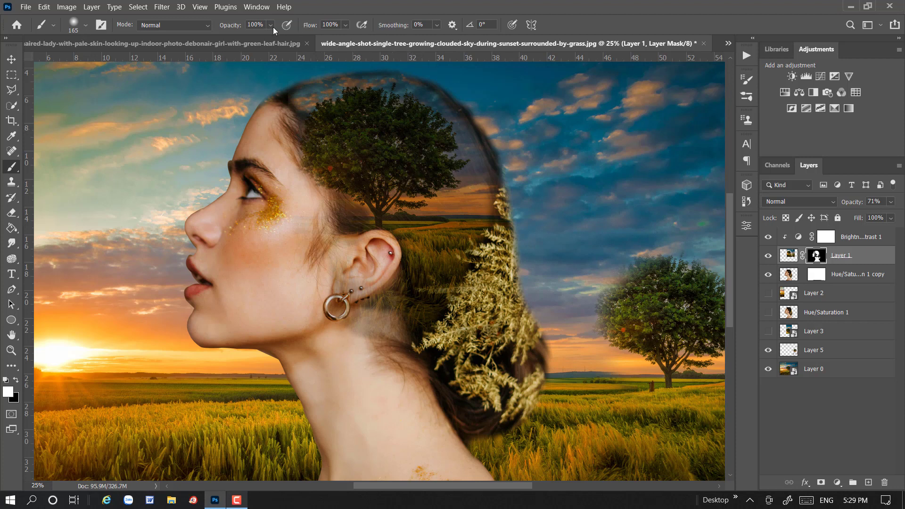
Step: At 70% brush opacity, paint Layer 1's mask beside the tree trunk and along the top of the ear
{"action": "key", "text": "7"}
{"action": "left_click_drag", "start_coordinate": [366, 216], "coordinate": [339, 186]}
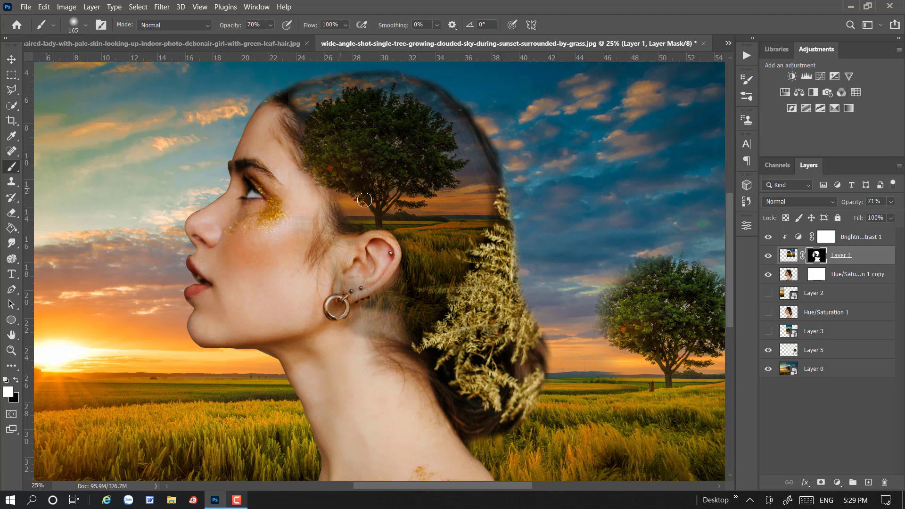
{"action": "left_click_drag", "start_coordinate": [377, 237], "coordinate": [391, 242]}
{"action": "left_click", "coordinate": [17, 380]}
{"action": "left_click", "coordinate": [16, 381]}
{"action": "left_click", "coordinate": [16, 381]}
{"action": "left_click", "coordinate": [16, 382]}
Step: Undo a bad stroke below the ear, then restore the neck skin under the earring and earlobe
{"action": "mouse_move", "coordinate": [399, 291]}
{"action": "left_mouse_down"}
{"action": "mouse_move", "coordinate": [357, 315]}
{"action": "mouse_move", "coordinate": [387, 372]}
{"action": "left_mouse_up"}
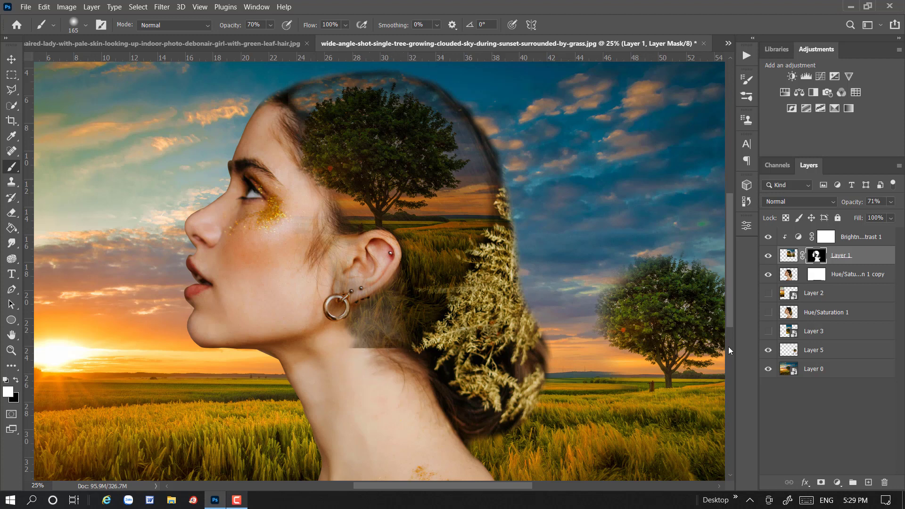
{"action": "key", "text": "ctrl+z"}
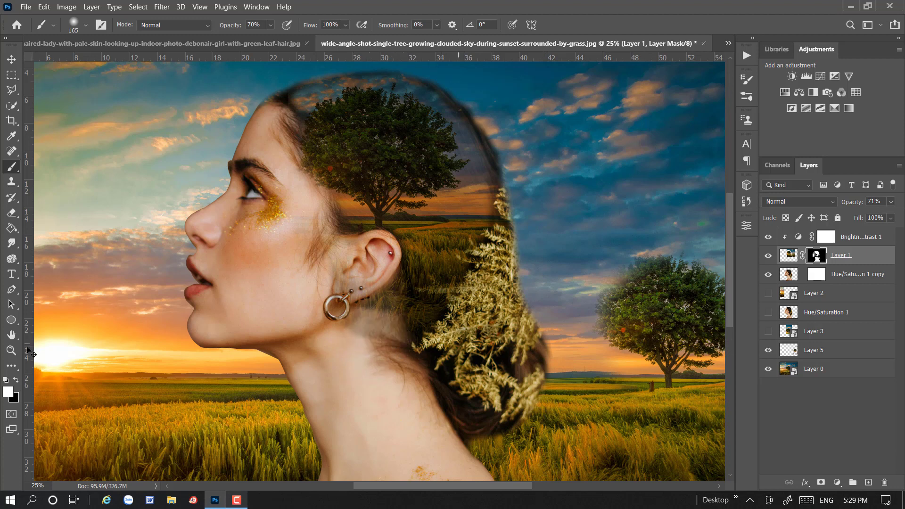
{"action": "key", "text": "x"}
{"action": "mouse_move", "coordinate": [392, 312]}
{"action": "left_mouse_down"}
{"action": "mouse_move", "coordinate": [366, 299]}
{"action": "mouse_move", "coordinate": [396, 327]}
{"action": "mouse_move", "coordinate": [389, 329]}
{"action": "left_mouse_up"}
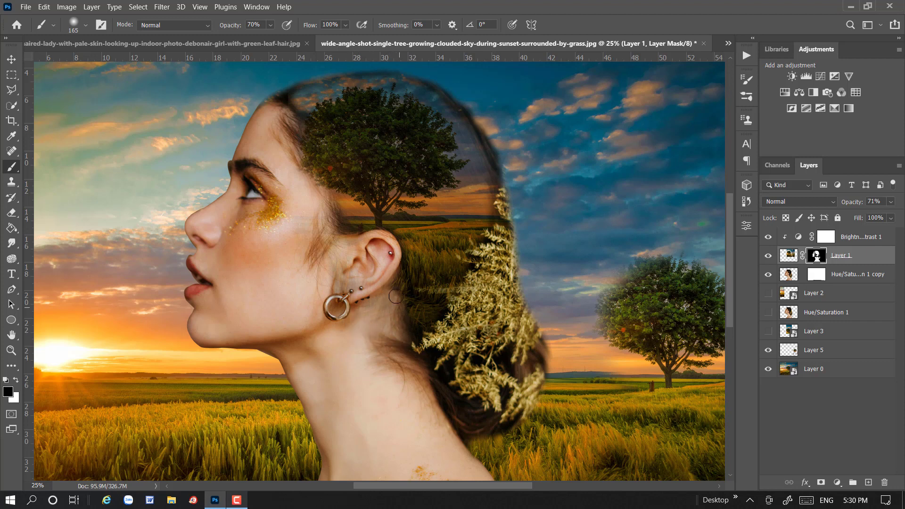
{"action": "left_click_drag", "start_coordinate": [396, 296], "coordinate": [362, 303]}
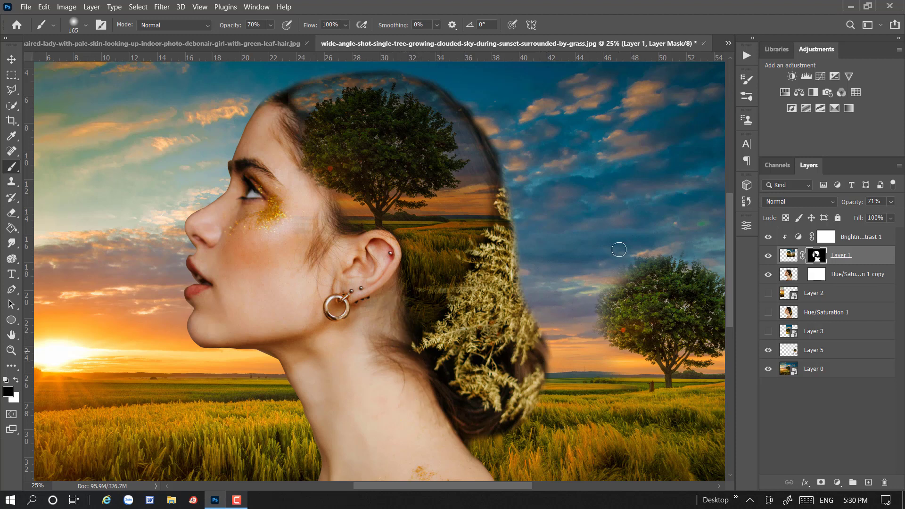
{"action": "scroll", "coordinate": [491, 350], "scroll_direction": "down", "scroll_amount": 2}
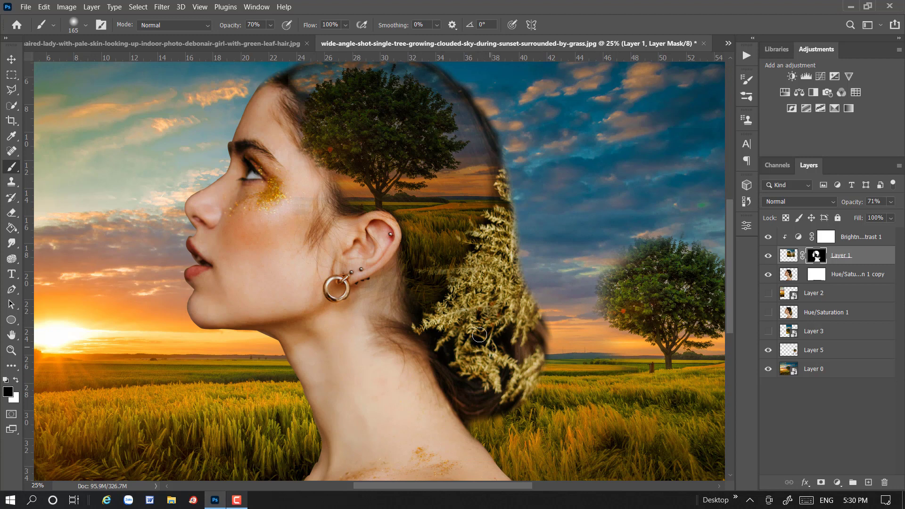
{"action": "scroll", "coordinate": [479, 334], "scroll_direction": "up", "scroll_amount": 2}
Step: Move Layer 2 to the top of the stack and position the 53% landscape patch over the face
{"action": "key", "text": "v"}
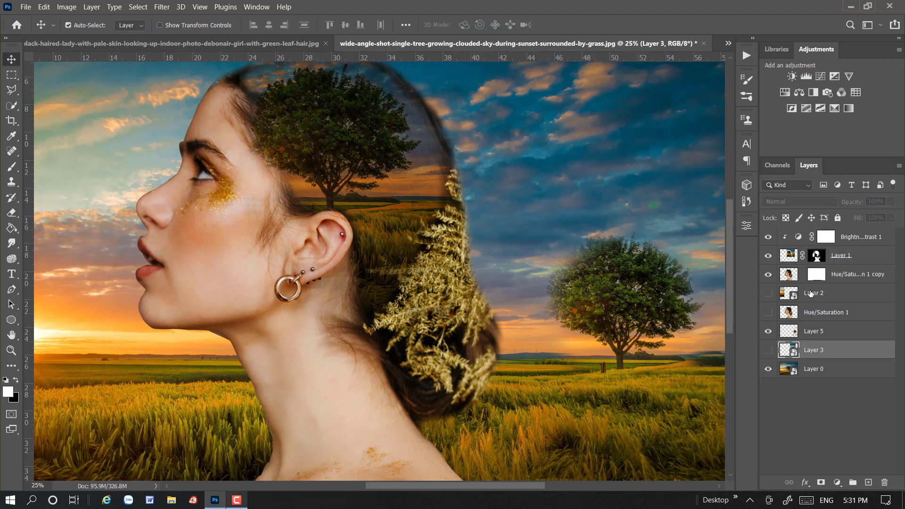
{"action": "left_click_drag", "start_coordinate": [833, 304], "coordinate": [829, 236]}
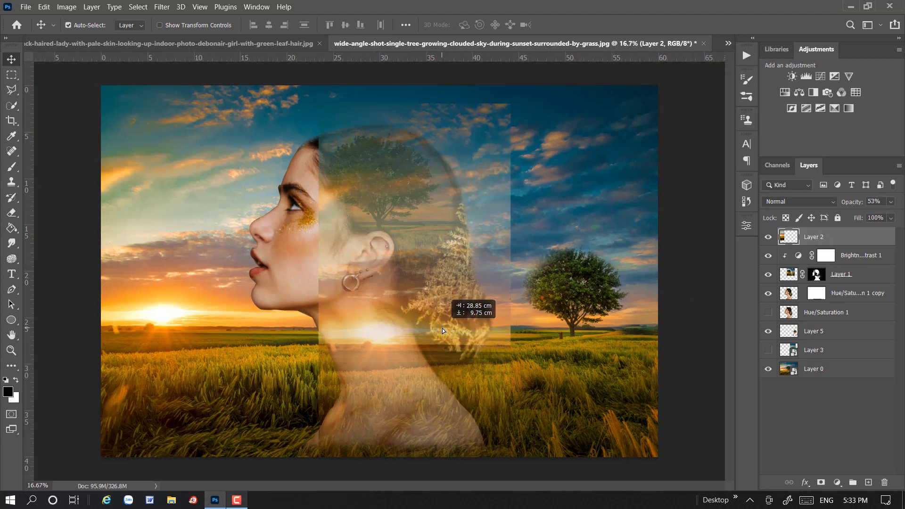
{"action": "mouse_move", "coordinate": [442, 329]}
{"action": "left_mouse_down"}
{"action": "mouse_move", "coordinate": [334, 248]}
{"action": "mouse_move", "coordinate": [331, 216]}
{"action": "mouse_move", "coordinate": [329, 225]}
{"action": "left_mouse_up"}
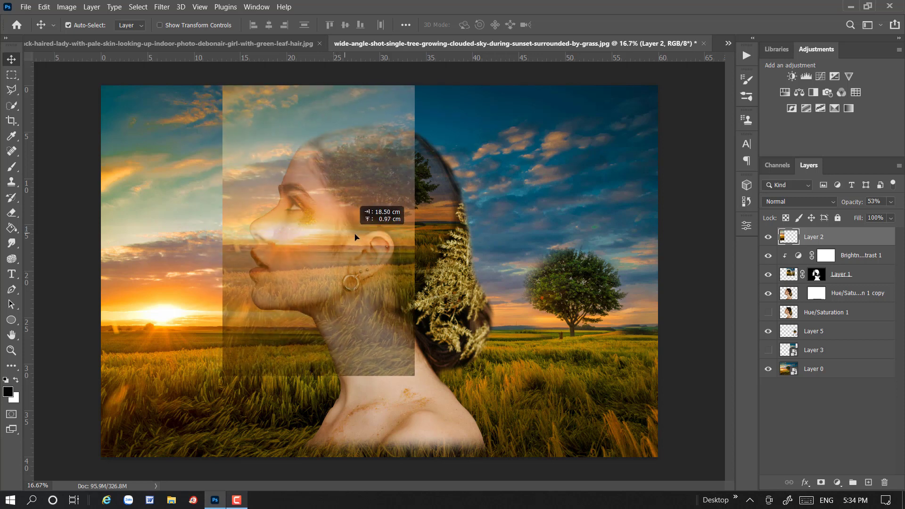
{"action": "mouse_move", "coordinate": [328, 225]}
{"action": "left_mouse_down"}
{"action": "mouse_move", "coordinate": [361, 230]}
{"action": "mouse_move", "coordinate": [359, 220]}
{"action": "left_mouse_up"}
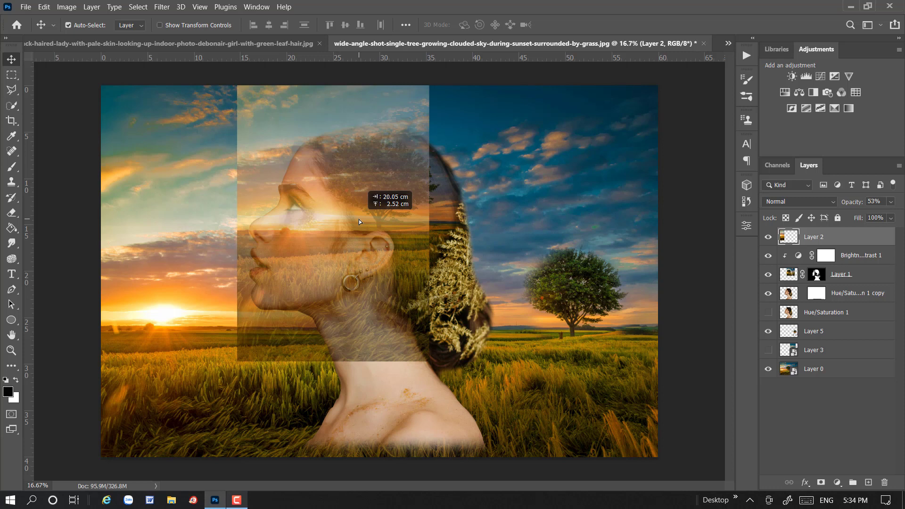
{"action": "left_click_drag", "start_coordinate": [359, 222], "coordinate": [361, 219]}
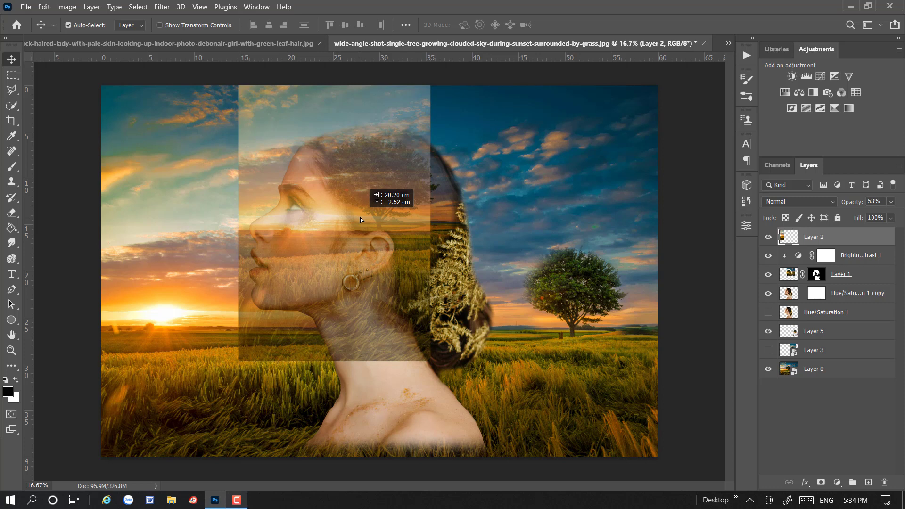
{"action": "left_click_drag", "start_coordinate": [360, 221], "coordinate": [361, 221]}
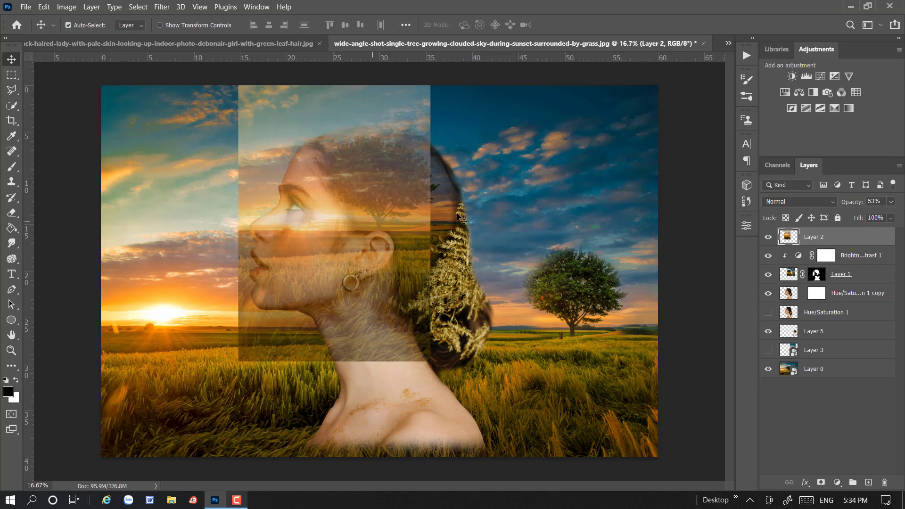
Step: Mask Layer 2 to the woman's silhouette and paint black to reveal the tree inside her head
{"action": "left_click", "coordinate": [790, 295], "text": "ctrl"}
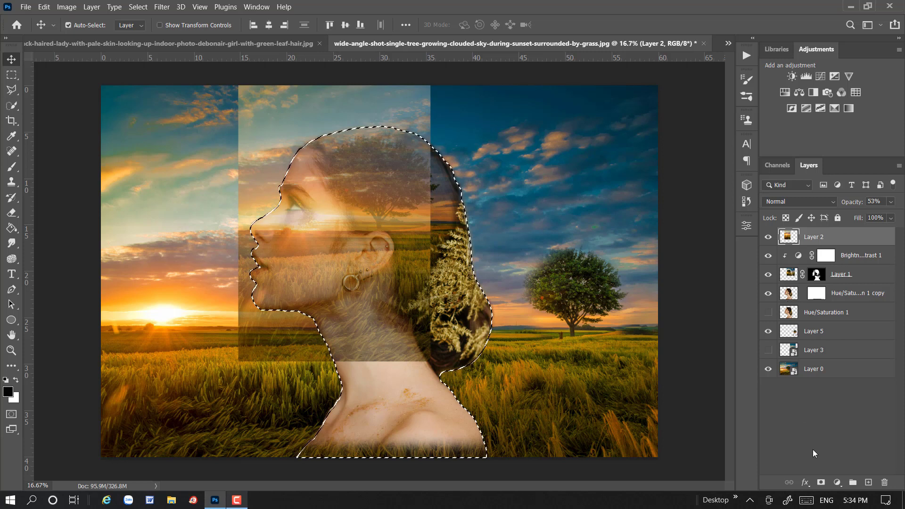
{"action": "left_click", "coordinate": [821, 482]}
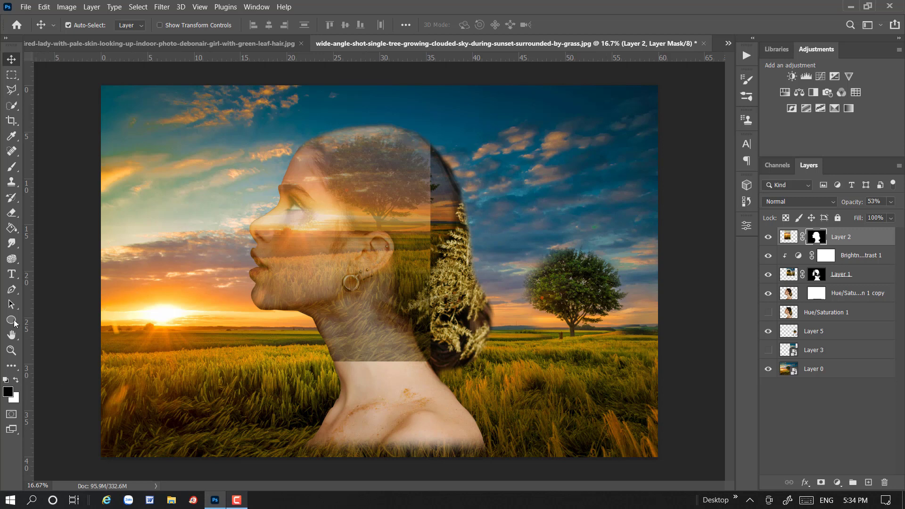
{"action": "left_click", "coordinate": [12, 166]}
{"action": "mouse_move", "coordinate": [293, 135]}
{"action": "left_mouse_down"}
{"action": "mouse_move", "coordinate": [386, 131]}
{"action": "mouse_move", "coordinate": [358, 174]}
{"action": "mouse_move", "coordinate": [342, 168]}
{"action": "mouse_move", "coordinate": [339, 153]}
{"action": "mouse_move", "coordinate": [396, 185]}
{"action": "mouse_move", "coordinate": [415, 217]}
{"action": "mouse_move", "coordinate": [354, 188]}
{"action": "mouse_move", "coordinate": [432, 207]}
{"action": "mouse_move", "coordinate": [422, 255]}
{"action": "mouse_move", "coordinate": [401, 239]}
{"action": "mouse_move", "coordinate": [377, 268]}
{"action": "mouse_move", "coordinate": [389, 240]}
{"action": "mouse_move", "coordinate": [351, 288]}
{"action": "mouse_move", "coordinate": [424, 302]}
{"action": "mouse_move", "coordinate": [415, 354]}
{"action": "mouse_move", "coordinate": [286, 357]}
{"action": "mouse_move", "coordinate": [406, 342]}
{"action": "mouse_move", "coordinate": [323, 323]}
{"action": "mouse_move", "coordinate": [396, 296]}
{"action": "left_mouse_up"}
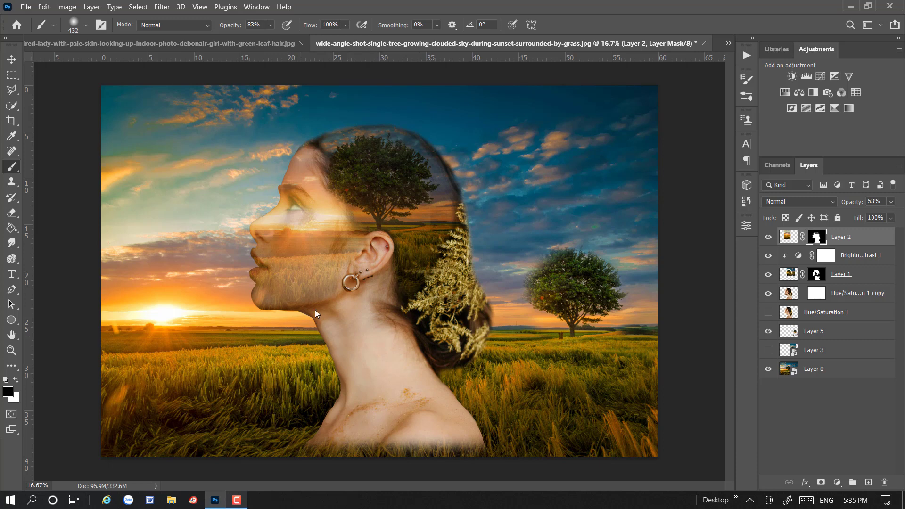
Step: Hide the overlay near the jaw and resize the brush to 94 px
{"action": "left_click_drag", "start_coordinate": [325, 298], "coordinate": [363, 283]}
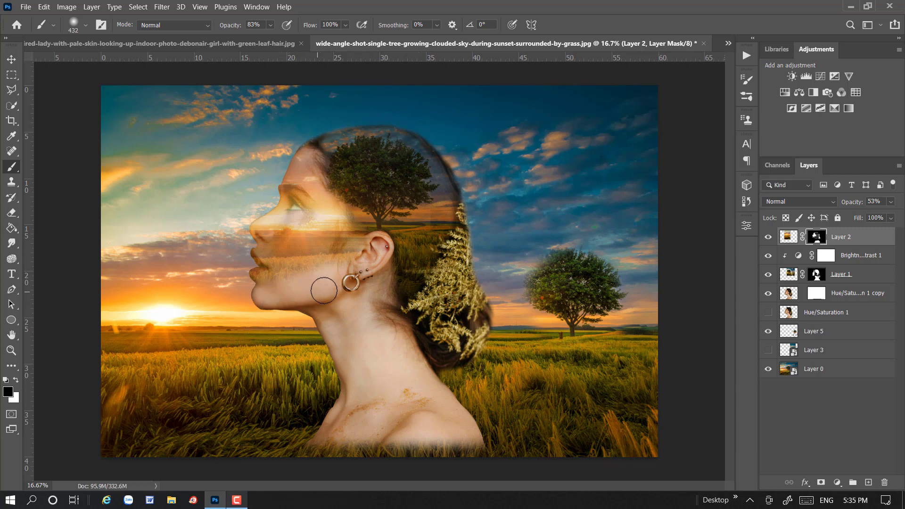
{"action": "right_click", "coordinate": [234, 231]}
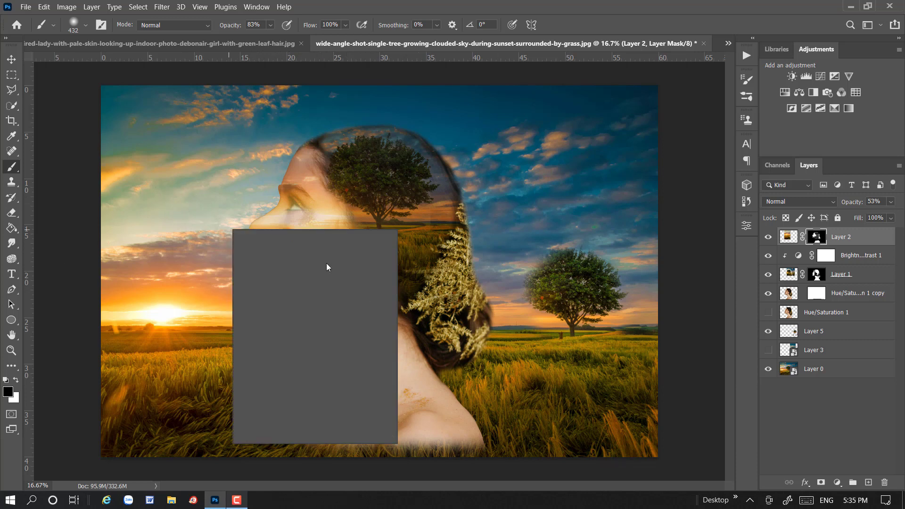
{"action": "left_click", "coordinate": [307, 259]}
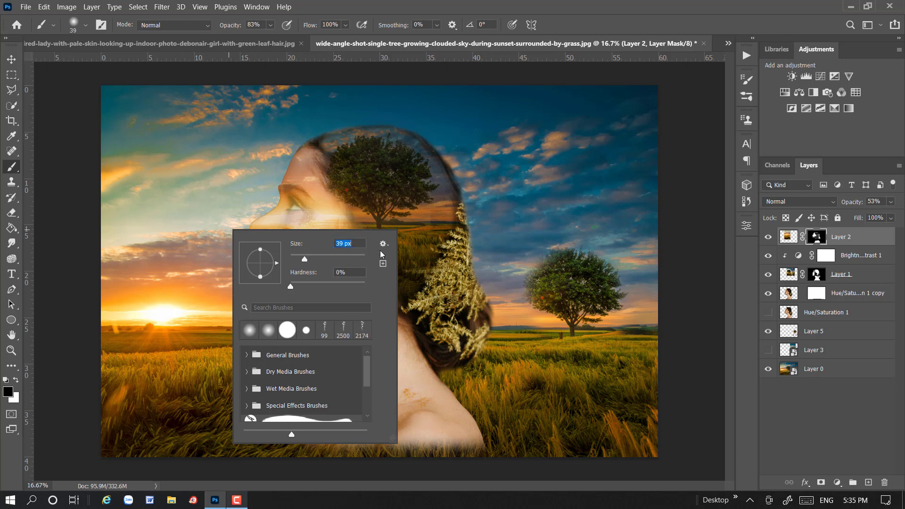
{"action": "left_click", "coordinate": [325, 259]}
Step: With a 136 px brush, zoom in on the face and paint the wheat off the lips
{"action": "left_click", "coordinate": [335, 259]}
{"action": "key", "text": "Return"}
{"action": "key", "text": "ctrl+plus"}
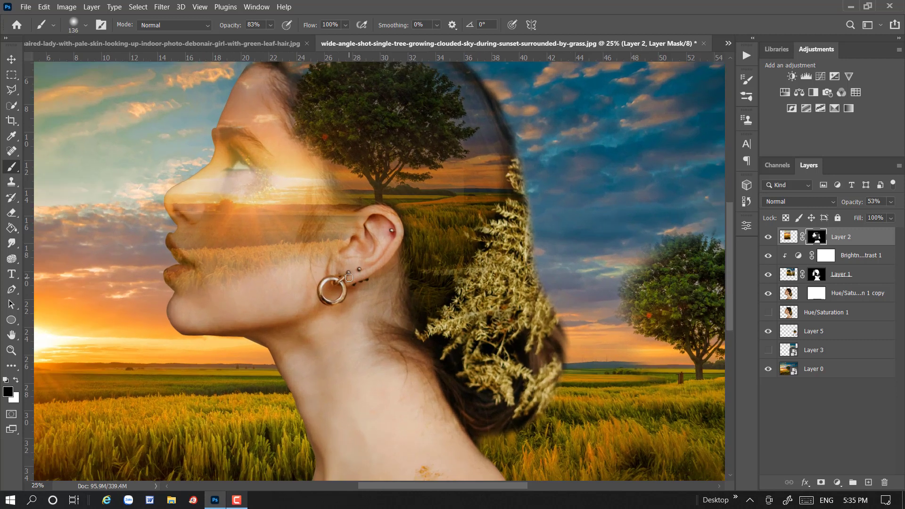
{"action": "key", "text": "ctrl+plus"}
{"action": "left_click_drag", "start_coordinate": [109, 255], "coordinate": [492, 388]}
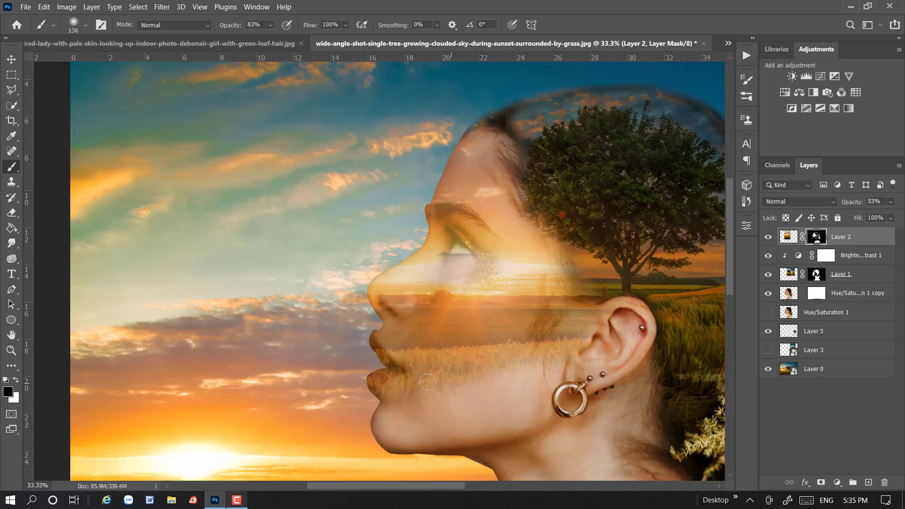
{"action": "mouse_move", "coordinate": [427, 382]}
{"action": "left_mouse_down"}
{"action": "mouse_move", "coordinate": [359, 374]}
{"action": "mouse_move", "coordinate": [383, 362]}
{"action": "left_mouse_up"}
Step: Shrink the brush to 88 px, undo an eyebrow stroke, and target Layer 2's image
{"action": "right_click", "coordinate": [380, 368]}
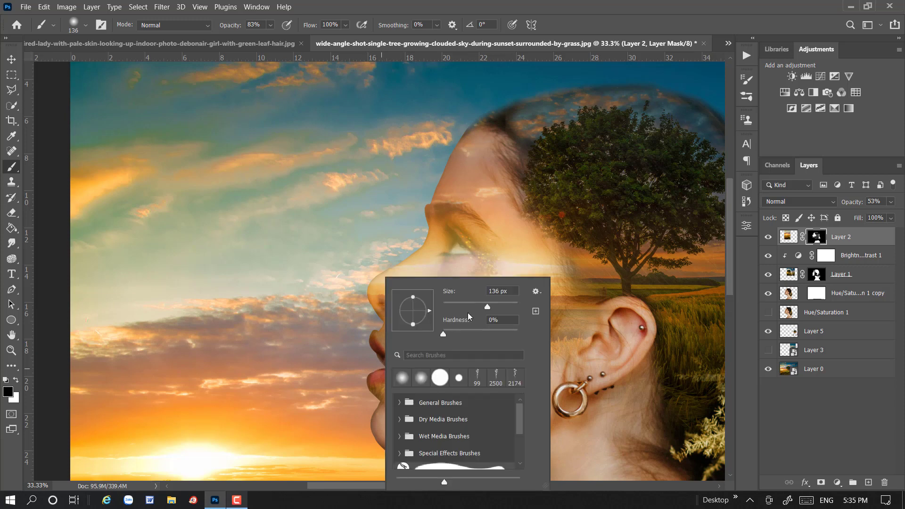
{"action": "left_click_drag", "start_coordinate": [487, 307], "coordinate": [477, 307]}
{"action": "key", "text": "Return"}
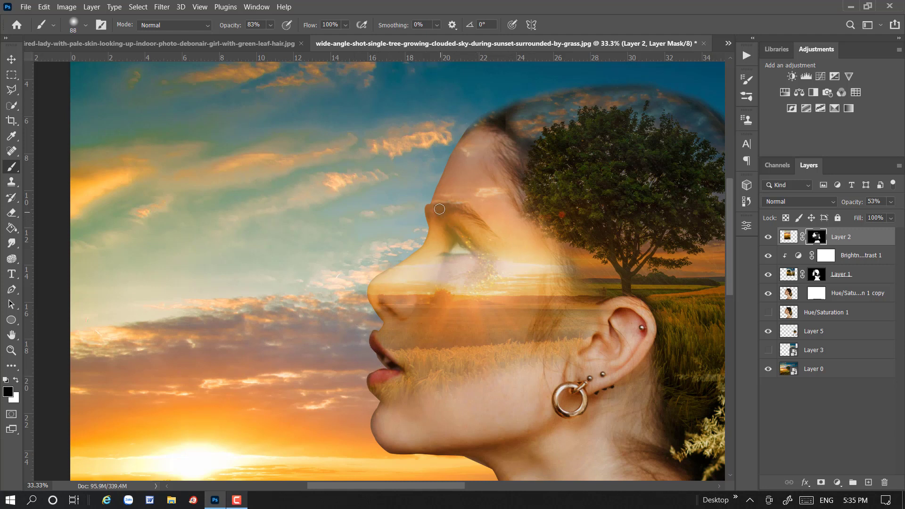
{"action": "left_click_drag", "start_coordinate": [440, 209], "coordinate": [464, 211]}
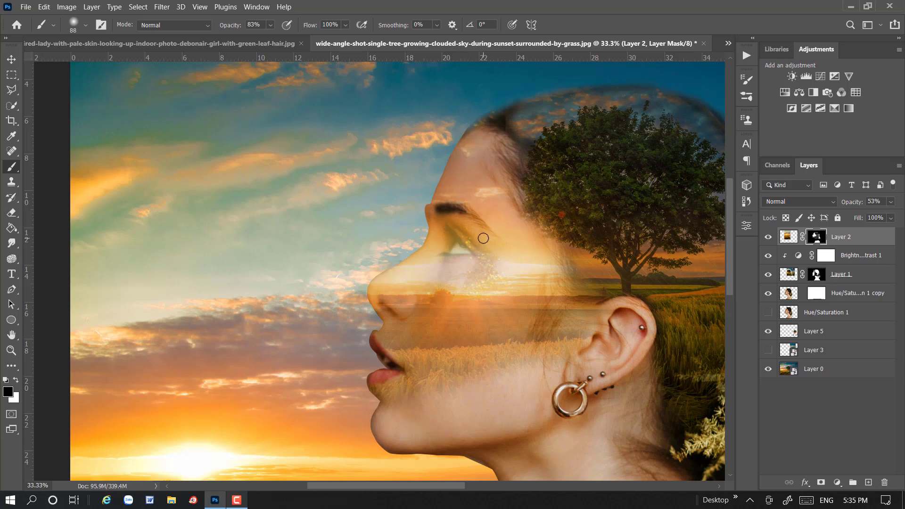
{"action": "key", "text": "ctrl+z"}
{"action": "left_click_drag", "start_coordinate": [544, 211], "coordinate": [460, 211]}
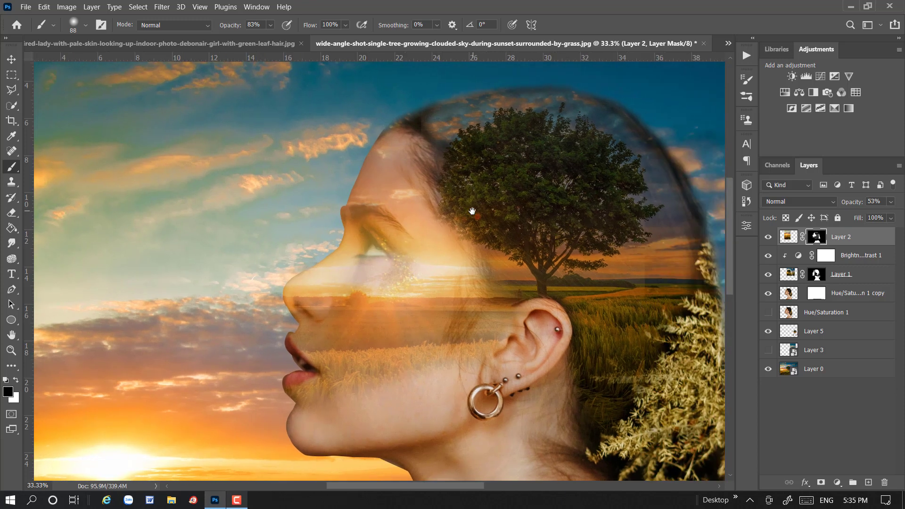
{"action": "left_click", "coordinate": [788, 236]}
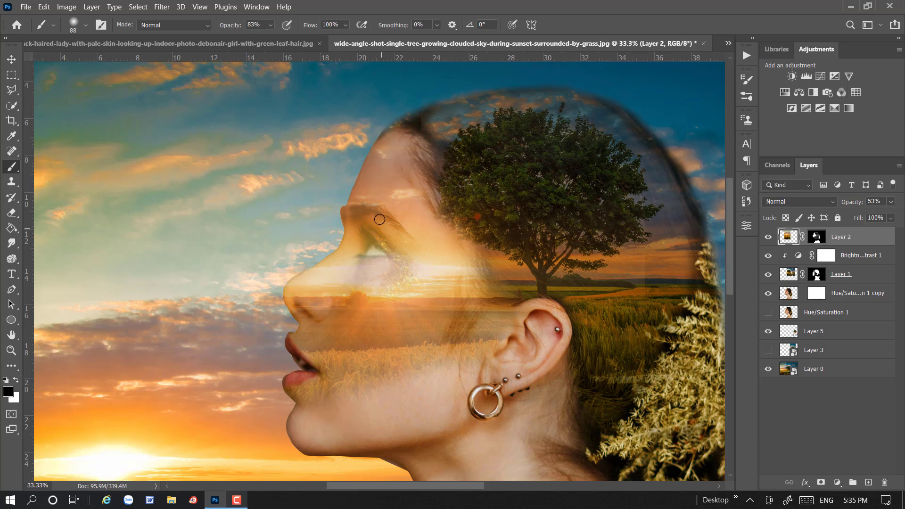
Step: Undo a stray eyebrow stroke and enlarge the brush to 187 px
{"action": "mouse_move", "coordinate": [361, 207]}
{"action": "left_mouse_down"}
{"action": "mouse_move", "coordinate": [432, 253]}
{"action": "mouse_move", "coordinate": [541, 242]}
{"action": "left_mouse_up"}
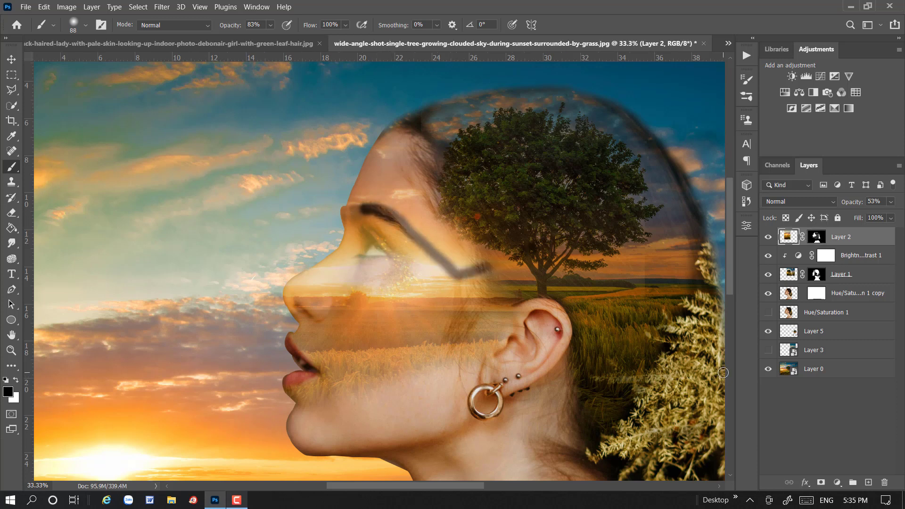
{"action": "key", "text": "ctrl+z"}
{"action": "right_click", "coordinate": [430, 234]}
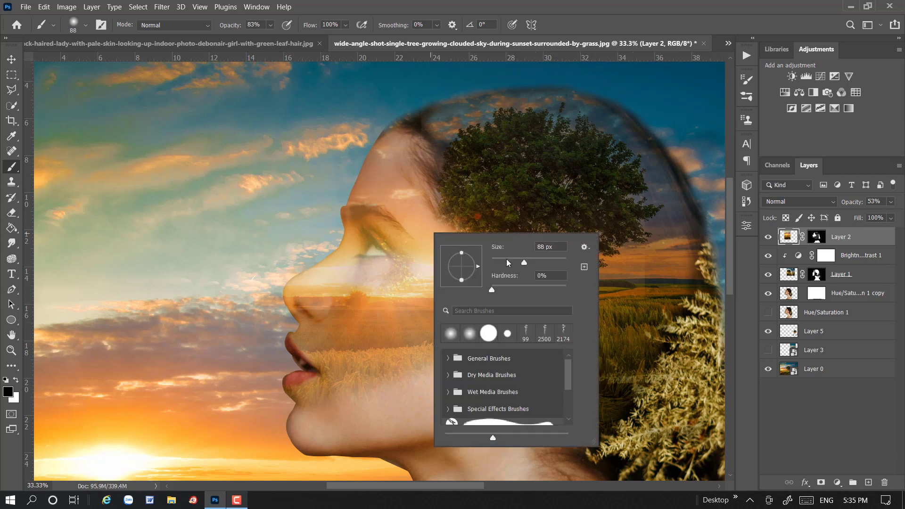
{"action": "left_click_drag", "start_coordinate": [534, 257], "coordinate": [541, 259]}
{"action": "key", "text": "Return"}
Step: Undo a stroke along the top of the head and retarget Layer 2's mask
{"action": "mouse_move", "coordinate": [371, 130]}
{"action": "left_mouse_down"}
{"action": "mouse_move", "coordinate": [404, 101]}
{"action": "mouse_move", "coordinate": [418, 111]}
{"action": "mouse_move", "coordinate": [393, 128]}
{"action": "mouse_move", "coordinate": [410, 151]}
{"action": "mouse_move", "coordinate": [431, 157]}
{"action": "mouse_move", "coordinate": [404, 173]}
{"action": "left_mouse_up"}
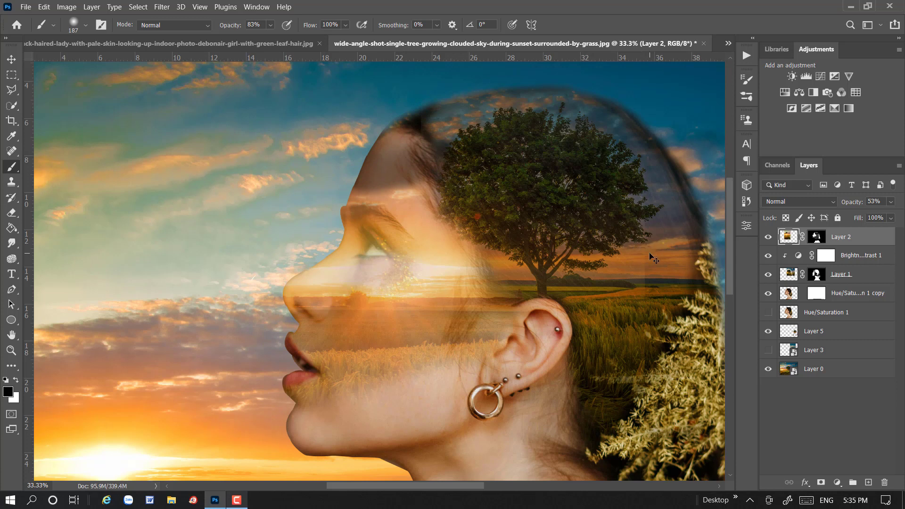
{"action": "key", "text": "ctrl+z"}
{"action": "left_click", "coordinate": [817, 237]}
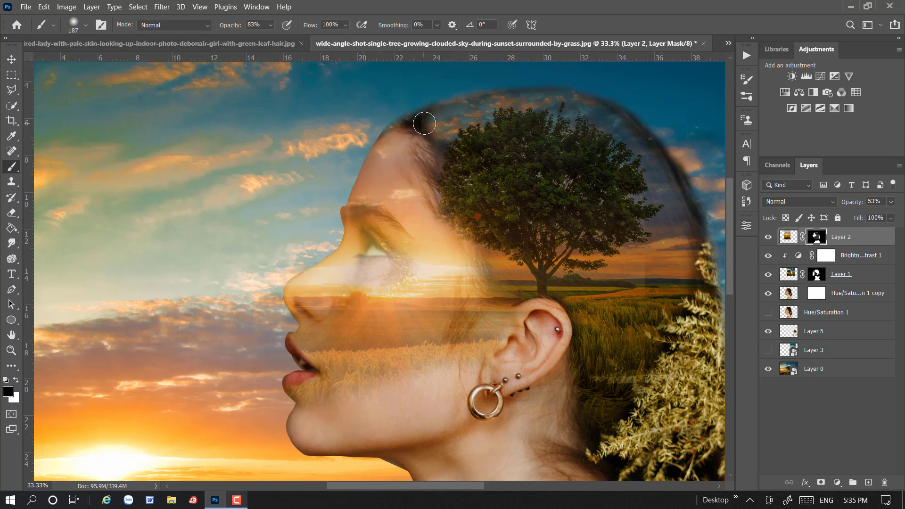
Step: Reveal darker hair at the hairline and repaint the dark eyebrow with a 146 px brush
{"action": "mouse_move", "coordinate": [417, 121]}
{"action": "left_mouse_down"}
{"action": "mouse_move", "coordinate": [427, 139]}
{"action": "mouse_move", "coordinate": [406, 146]}
{"action": "left_mouse_up"}
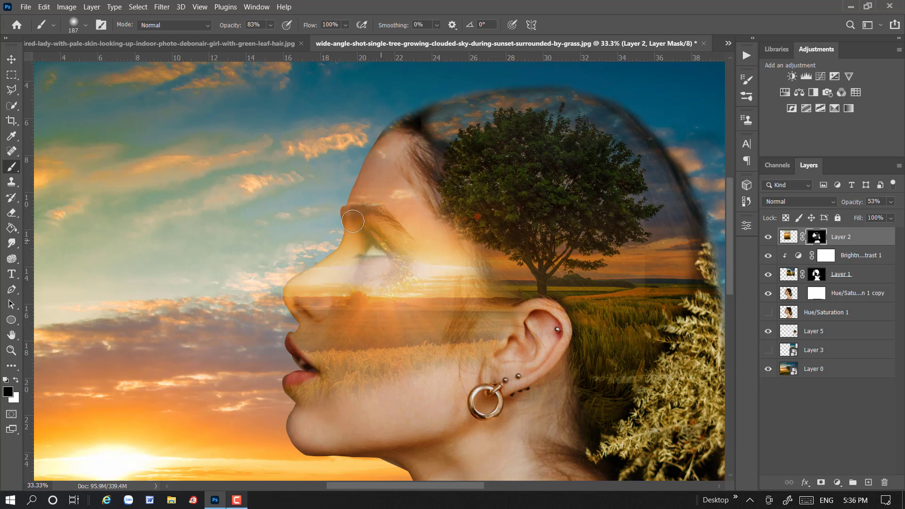
{"action": "left_click_drag", "start_coordinate": [348, 210], "coordinate": [392, 222]}
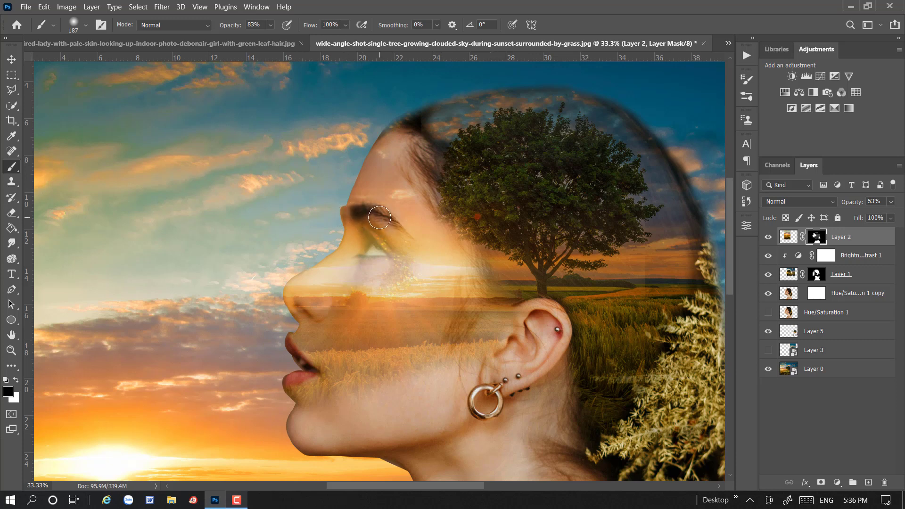
{"action": "key", "text": "ctrl+z"}
{"action": "right_click", "coordinate": [554, 231]}
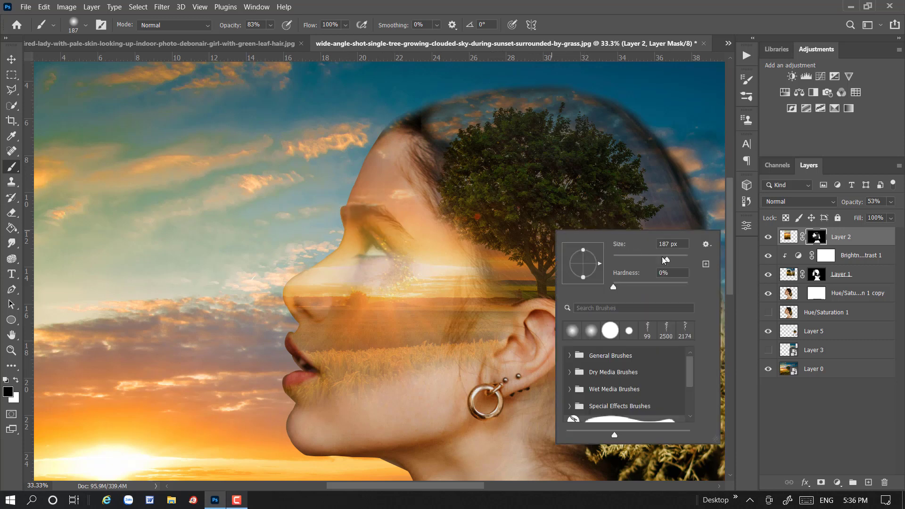
{"action": "left_click_drag", "start_coordinate": [664, 260], "coordinate": [660, 260]}
{"action": "left_click", "coordinate": [350, 213]}
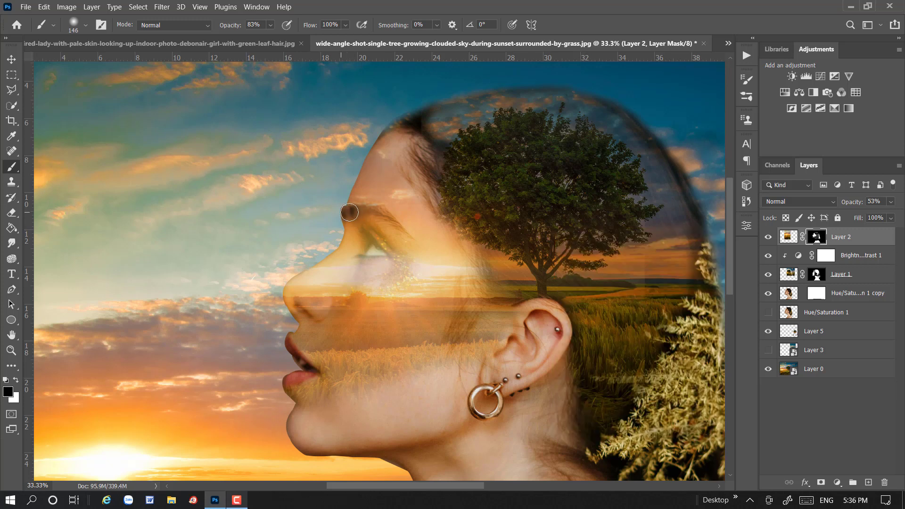
{"action": "mouse_move", "coordinate": [350, 213]}
{"action": "left_mouse_down"}
{"action": "mouse_move", "coordinate": [402, 230]}
{"action": "mouse_move", "coordinate": [367, 245]}
{"action": "mouse_move", "coordinate": [380, 262]}
{"action": "mouse_move", "coordinate": [398, 264]}
{"action": "mouse_move", "coordinate": [384, 279]}
{"action": "mouse_move", "coordinate": [372, 262]}
{"action": "mouse_move", "coordinate": [348, 261]}
{"action": "mouse_move", "coordinate": [361, 247]}
{"action": "mouse_move", "coordinate": [351, 234]}
{"action": "mouse_move", "coordinate": [336, 236]}
{"action": "mouse_move", "coordinate": [314, 263]}
{"action": "mouse_move", "coordinate": [273, 286]}
{"action": "mouse_move", "coordinate": [300, 270]}
{"action": "left_mouse_up"}
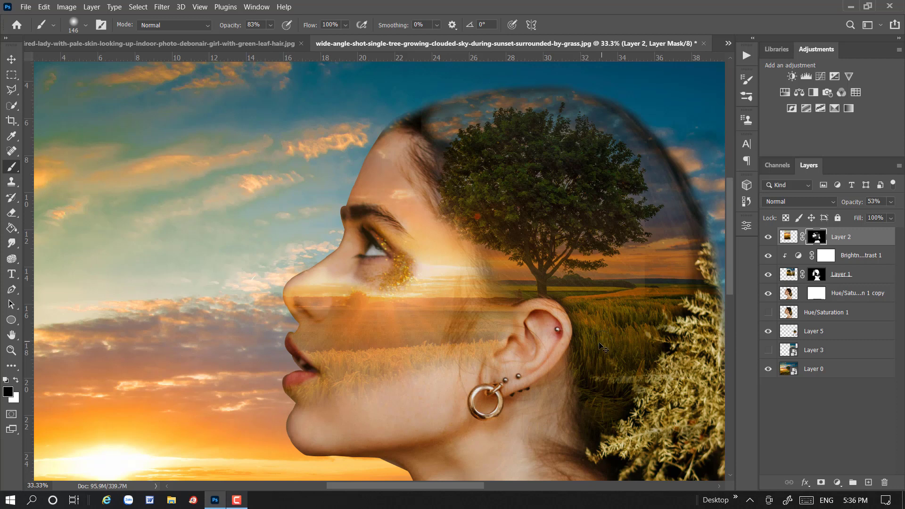
Step: Reveal the nostril beneath the landscape, then shrink the brush to 99 px
{"action": "mouse_move", "coordinate": [292, 320]}
{"action": "left_mouse_down"}
{"action": "mouse_move", "coordinate": [285, 312]}
{"action": "mouse_move", "coordinate": [309, 316]}
{"action": "left_mouse_up"}
{"action": "right_click", "coordinate": [368, 321]}
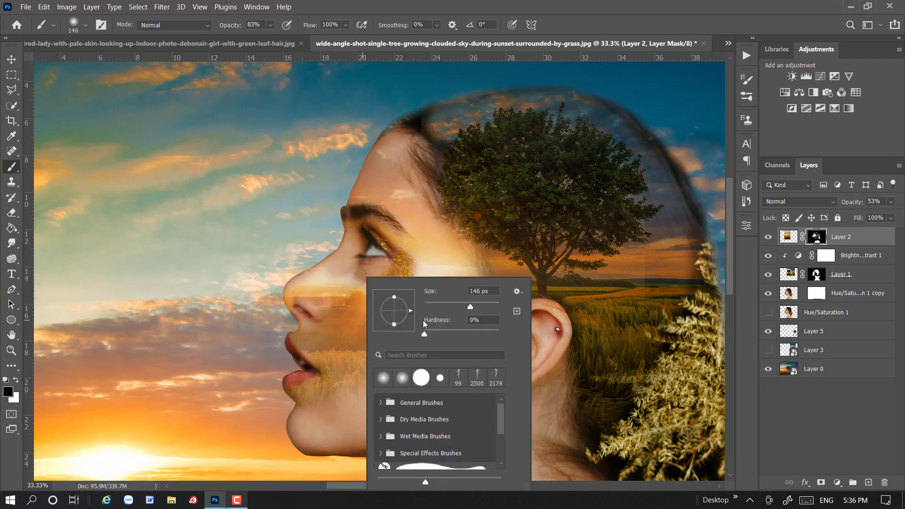
{"action": "left_click", "coordinate": [460, 306]}
{"action": "key", "text": "Return"}
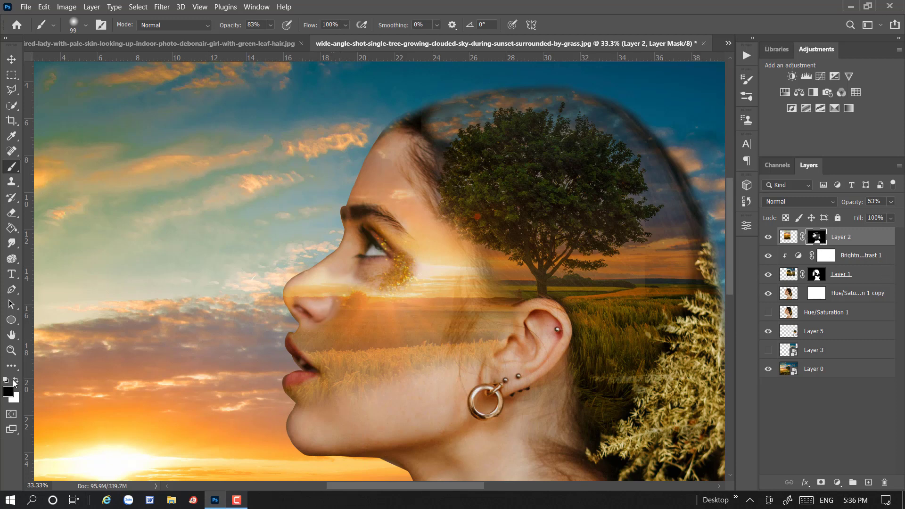
Step: Brighten the nose bridge in white, soften the warm patch beside the nose, and target Layer 2's image
{"action": "left_click", "coordinate": [14, 381]}
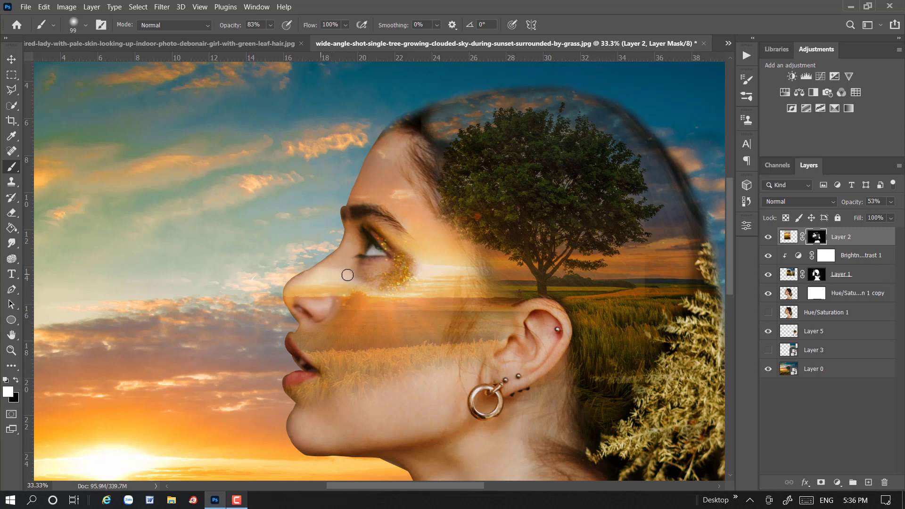
{"action": "mouse_move", "coordinate": [348, 273]}
{"action": "left_mouse_down"}
{"action": "mouse_move", "coordinate": [244, 277]}
{"action": "mouse_move", "coordinate": [283, 285]}
{"action": "left_mouse_up"}
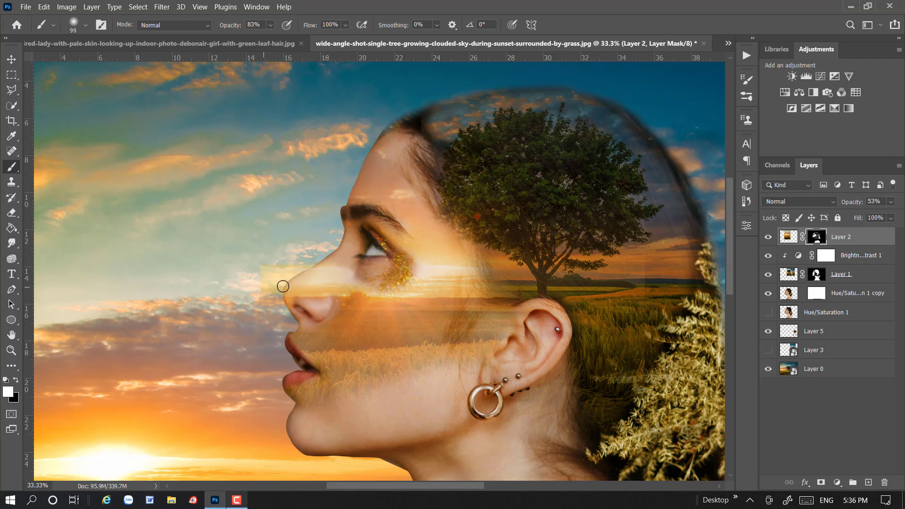
{"action": "left_click", "coordinate": [15, 381]}
{"action": "mouse_move", "coordinate": [249, 277]}
{"action": "left_mouse_down"}
{"action": "mouse_move", "coordinate": [259, 269]}
{"action": "mouse_move", "coordinate": [246, 289]}
{"action": "mouse_move", "coordinate": [254, 296]}
{"action": "left_mouse_up"}
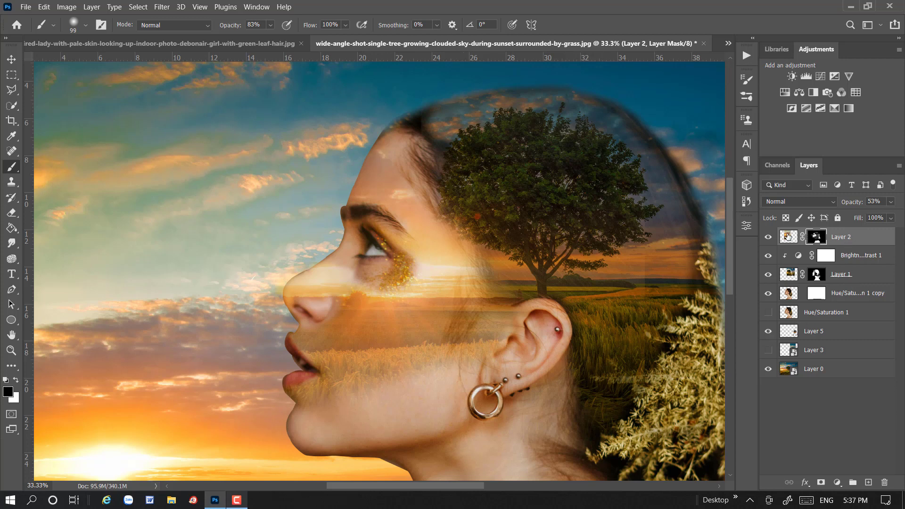
{"action": "left_click", "coordinate": [787, 236]}
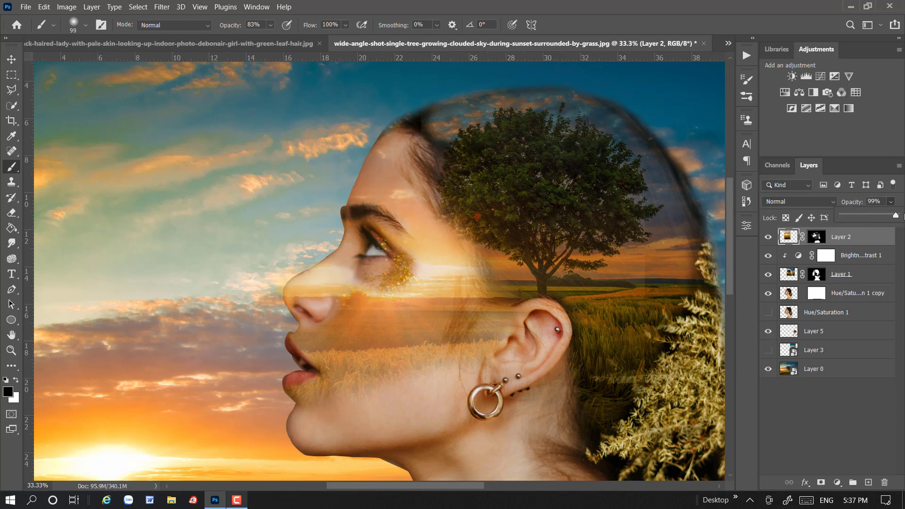
Step: Raise Layer 2 to 100% opacity, then paint white on its mask across the nose bridge
{"action": "left_click_drag", "start_coordinate": [872, 215], "coordinate": [904, 220]}
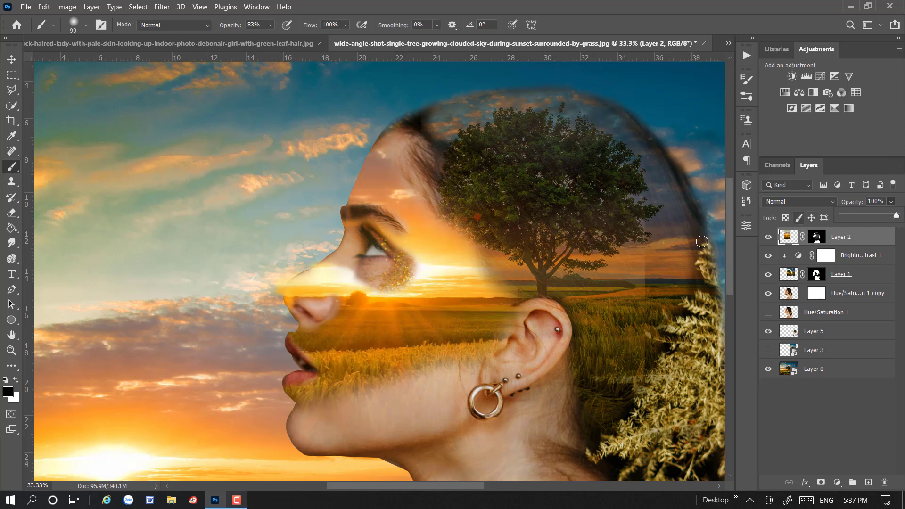
{"action": "left_click_drag", "start_coordinate": [556, 282], "coordinate": [431, 241]}
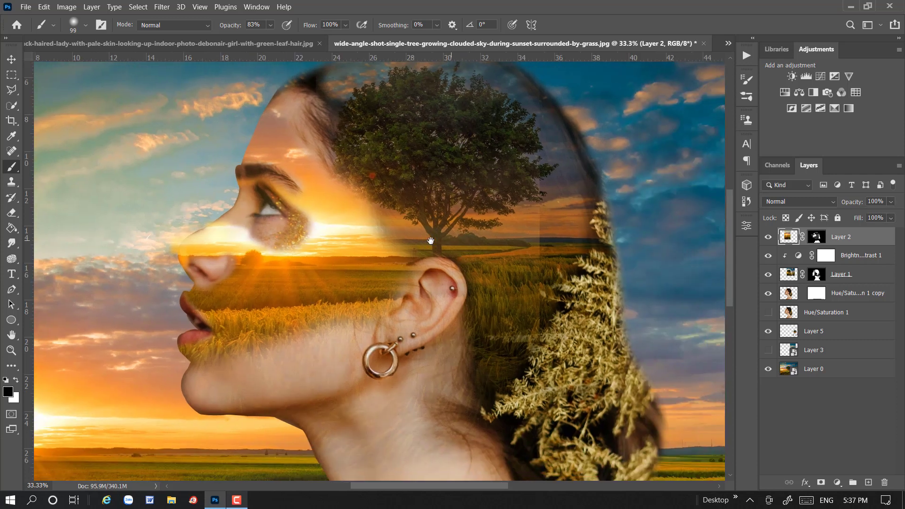
{"action": "left_click", "coordinate": [817, 238]}
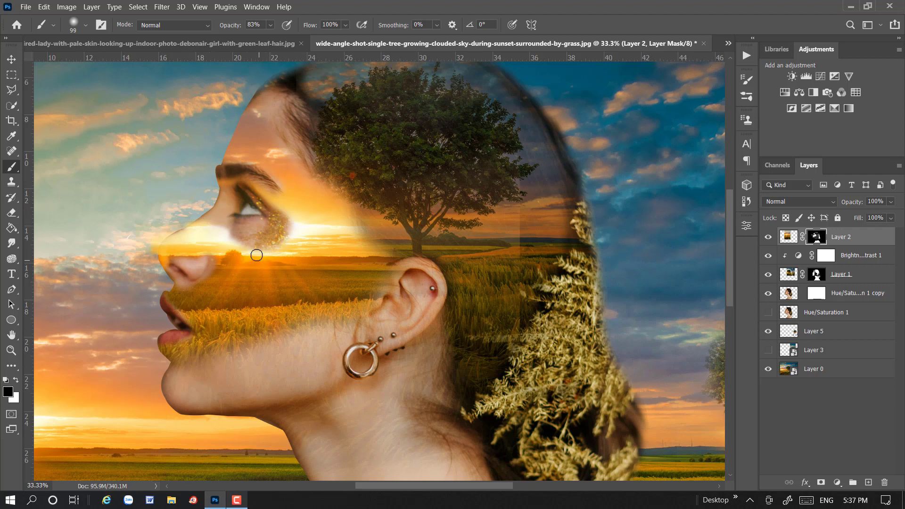
{"action": "left_click", "coordinate": [18, 380]}
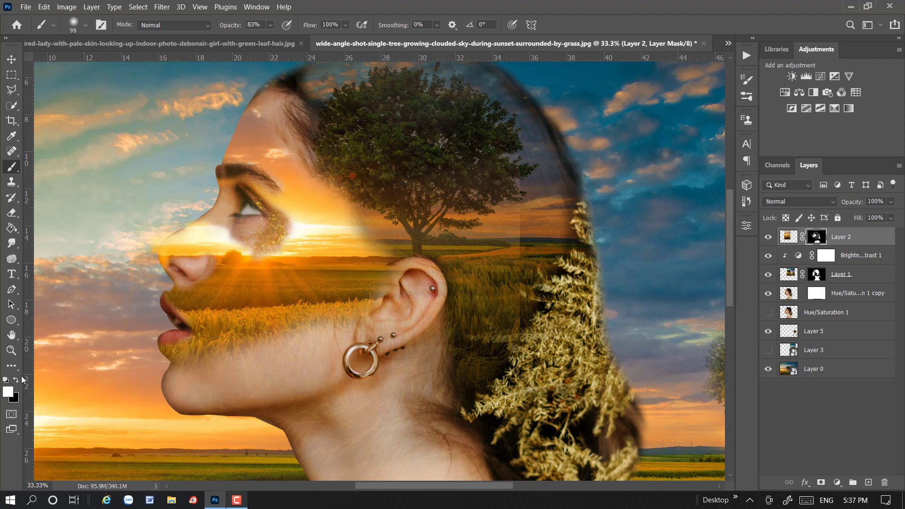
{"action": "left_click_drag", "start_coordinate": [273, 246], "coordinate": [229, 247]}
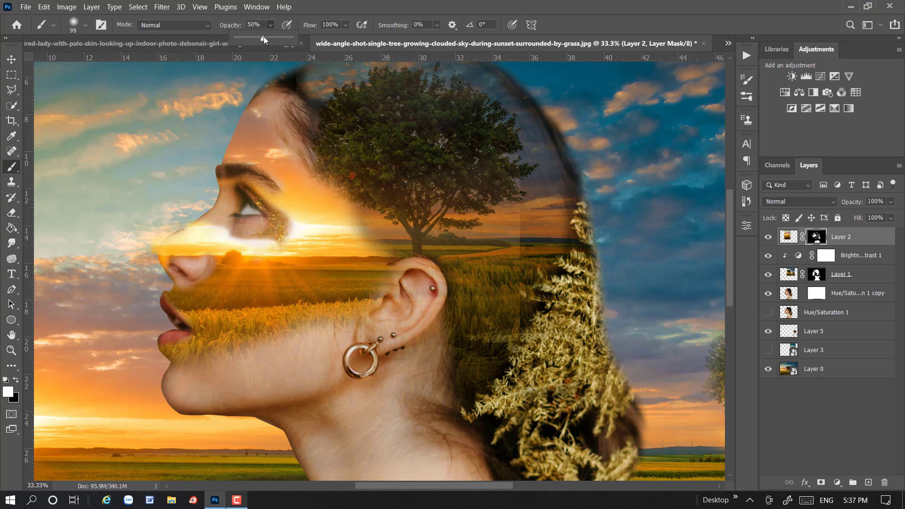
Step: Brighten under the eye with a 50%-opacity white brush, then switch to black
{"action": "key", "text": "5"}
{"action": "mouse_move", "coordinate": [246, 238]}
{"action": "left_mouse_down"}
{"action": "mouse_move", "coordinate": [222, 233]}
{"action": "mouse_move", "coordinate": [305, 240]}
{"action": "mouse_move", "coordinate": [210, 232]}
{"action": "mouse_move", "coordinate": [291, 226]}
{"action": "mouse_move", "coordinate": [275, 212]}
{"action": "mouse_move", "coordinate": [267, 218]}
{"action": "left_mouse_up"}
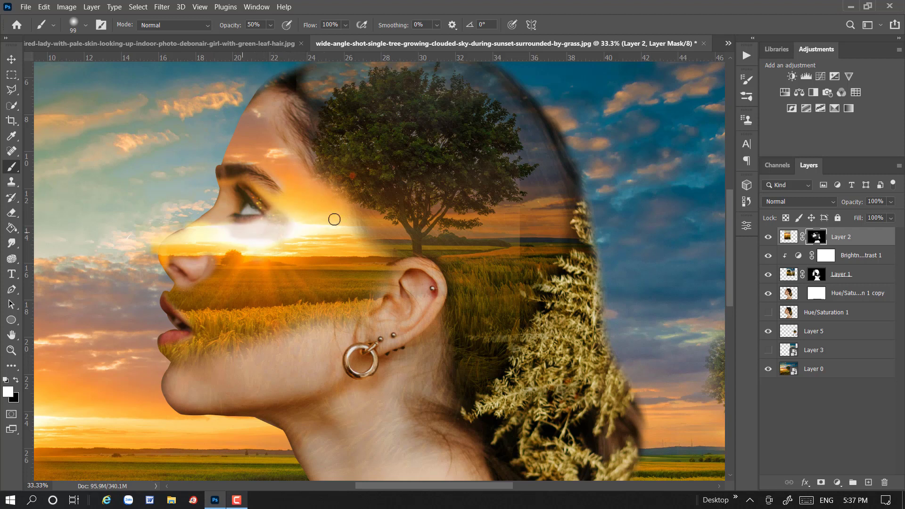
{"action": "left_click", "coordinate": [16, 380]}
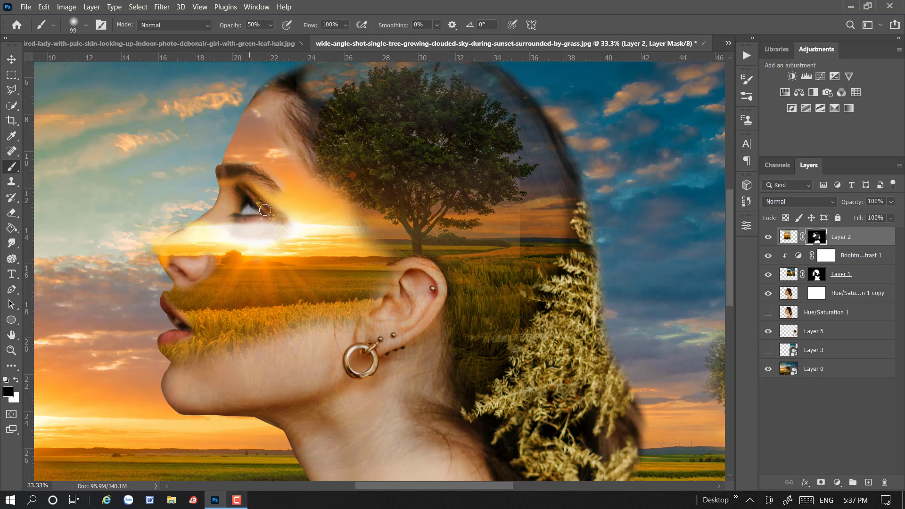
Step: With a larger 31%-opacity brush, darken the under-eye band and soften the wheat over cheek and ear
{"action": "left_click", "coordinate": [271, 25]}
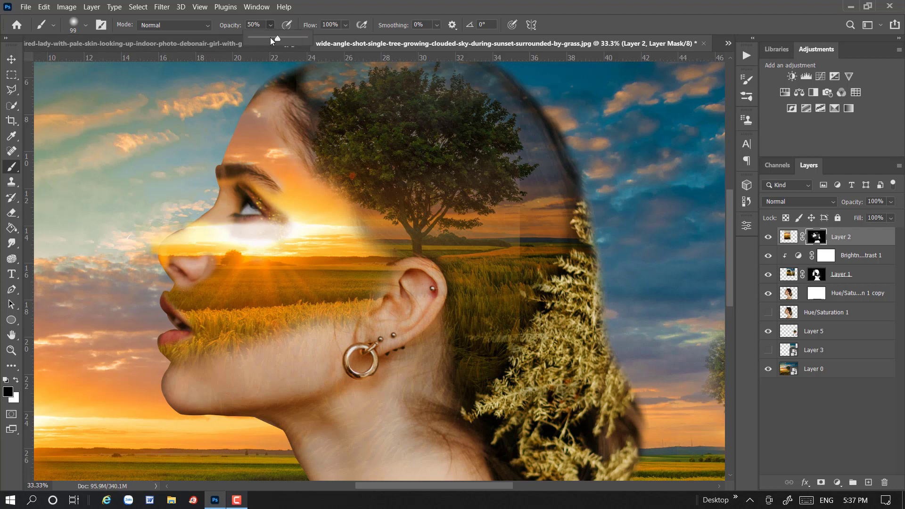
{"action": "left_click_drag", "start_coordinate": [270, 38], "coordinate": [266, 37]}
{"action": "right_click", "coordinate": [286, 222]}
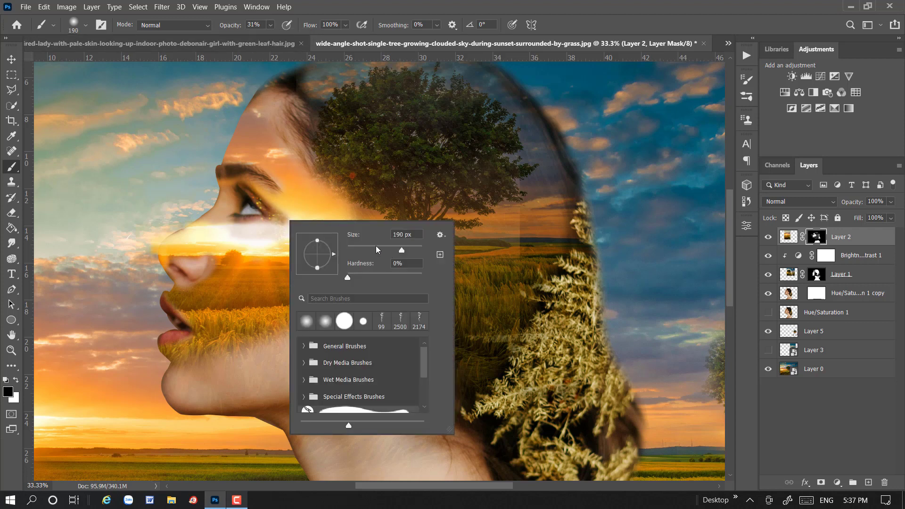
{"action": "left_click", "coordinate": [252, 220]}
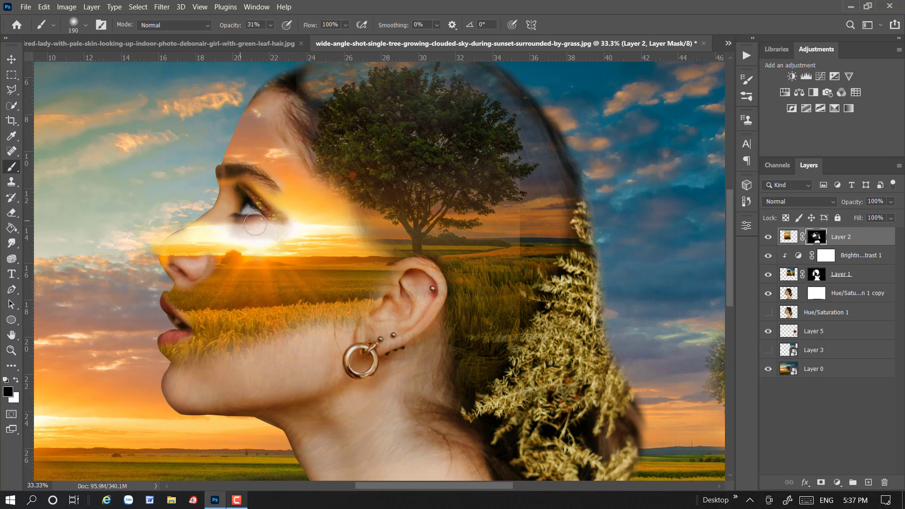
{"action": "mouse_move", "coordinate": [254, 225]}
{"action": "left_mouse_down"}
{"action": "mouse_move", "coordinate": [231, 222]}
{"action": "mouse_move", "coordinate": [302, 233]}
{"action": "left_mouse_up"}
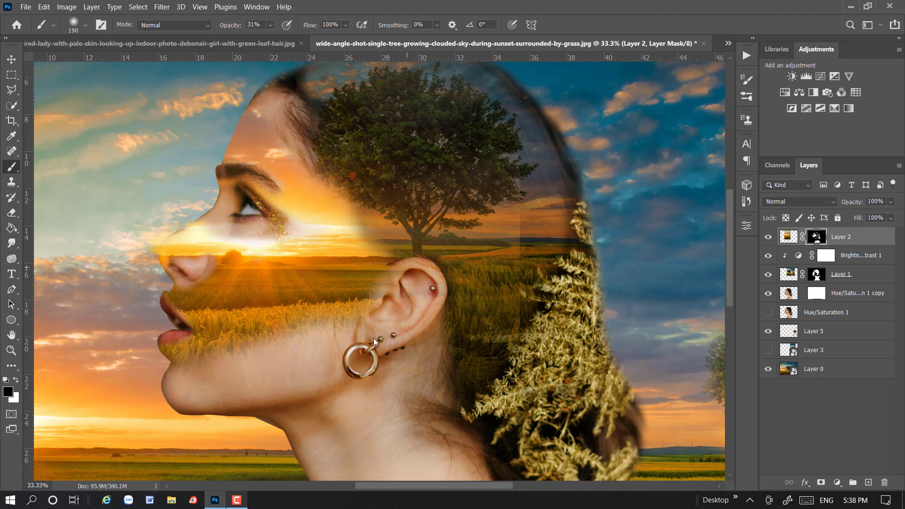
{"action": "mouse_move", "coordinate": [391, 321]}
{"action": "left_mouse_down"}
{"action": "mouse_move", "coordinate": [372, 302]}
{"action": "mouse_move", "coordinate": [283, 326]}
{"action": "mouse_move", "coordinate": [335, 291]}
{"action": "mouse_move", "coordinate": [358, 302]}
{"action": "mouse_move", "coordinate": [182, 356]}
{"action": "mouse_move", "coordinate": [313, 324]}
{"action": "mouse_move", "coordinate": [384, 283]}
{"action": "mouse_move", "coordinate": [360, 233]}
{"action": "mouse_move", "coordinate": [362, 212]}
{"action": "mouse_move", "coordinate": [323, 192]}
{"action": "mouse_move", "coordinate": [310, 164]}
{"action": "left_mouse_up"}
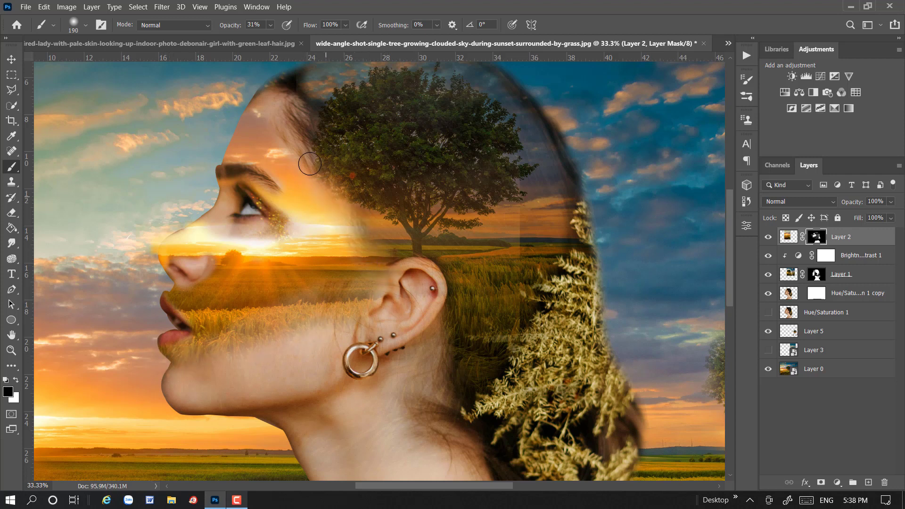
Step: Lower the brush opacity further and target Layer 2's image to adjust its opacity
{"action": "left_click", "coordinate": [271, 25]}
{"action": "left_click", "coordinate": [368, 238]}
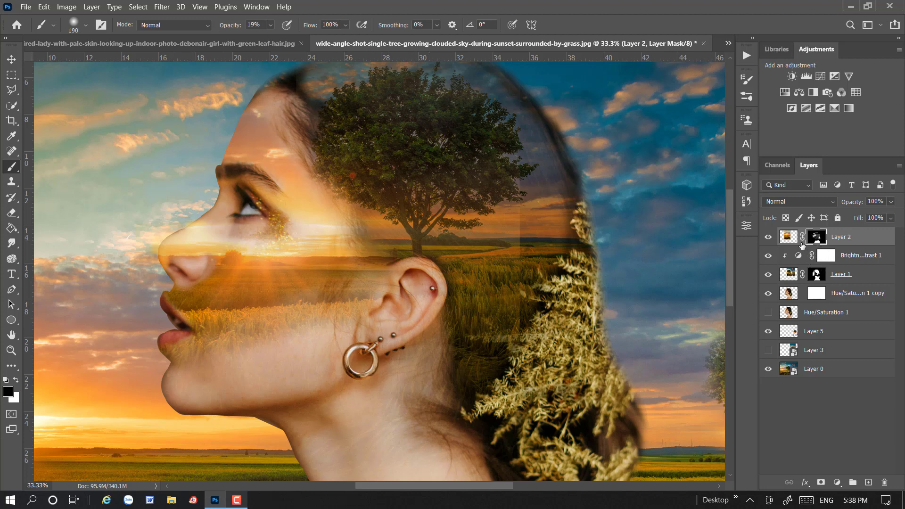
{"action": "left_click", "coordinate": [793, 238]}
{"action": "left_click", "coordinate": [891, 217]}
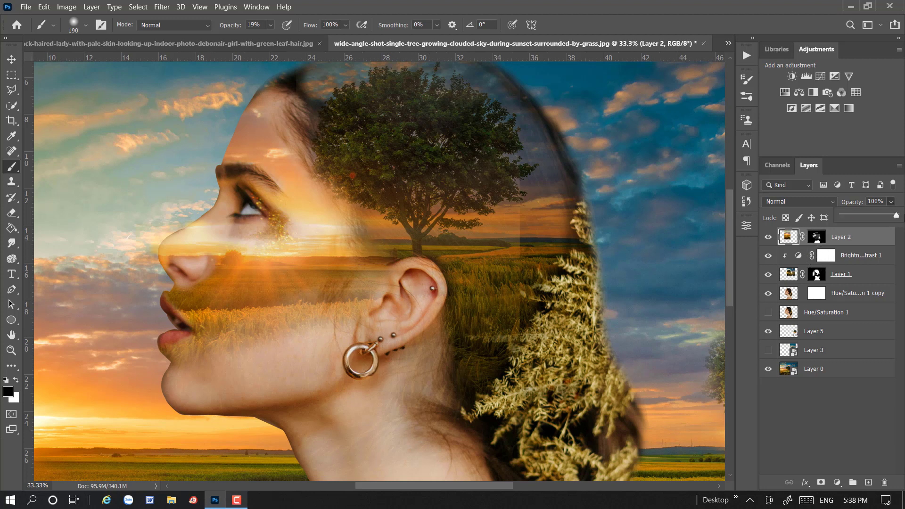
{"action": "mouse_move", "coordinate": [903, 206]}
{"action": "left_mouse_down"}
{"action": "mouse_move", "coordinate": [891, 216]}
{"action": "mouse_move", "coordinate": [903, 216]}
{"action": "left_mouse_up"}
{"action": "key", "text": "ctrl+minus"}
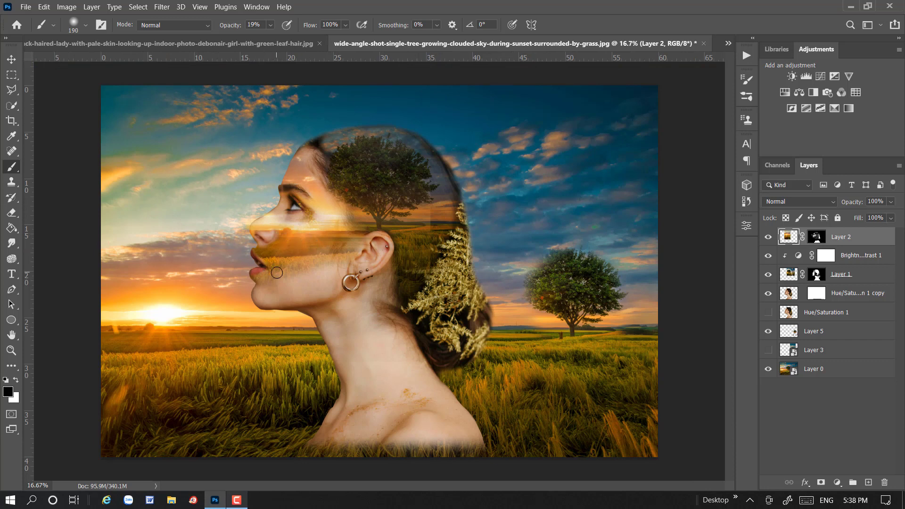
{"action": "key", "text": "ctrl+plus"}
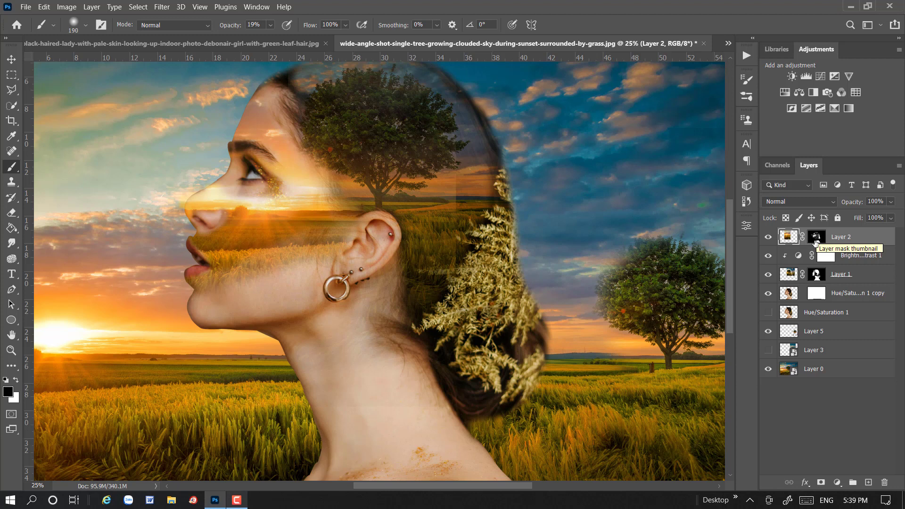
Step: Paint white on Layer 2's mask to reveal more horizon across the eye band
{"action": "left_click", "coordinate": [816, 237]}
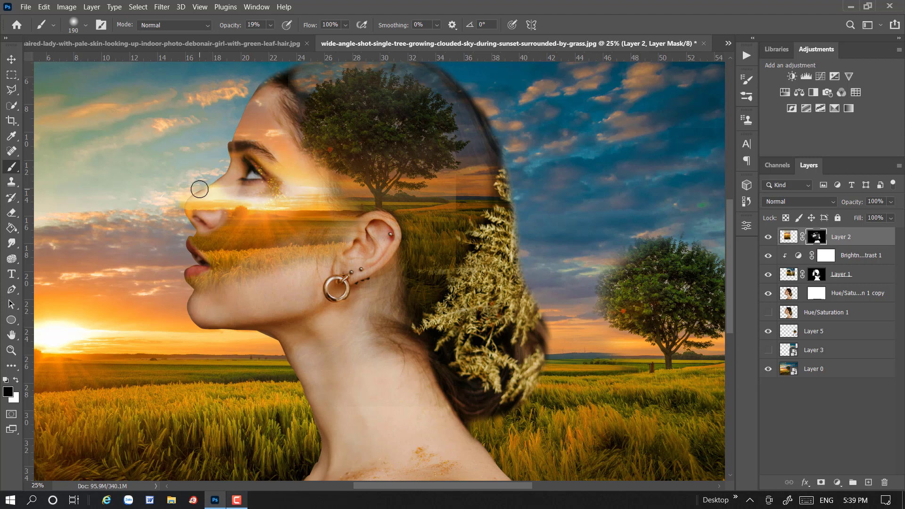
{"action": "left_click", "coordinate": [14, 380]}
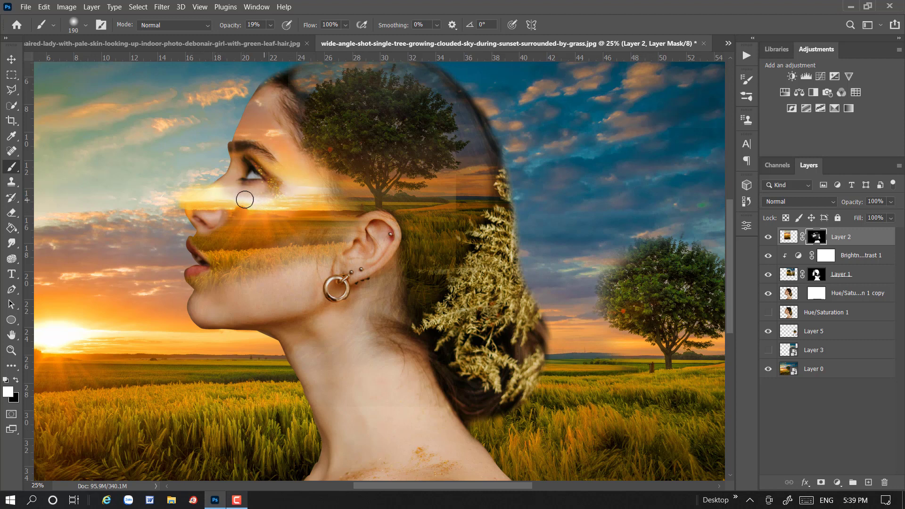
{"action": "left_click_drag", "start_coordinate": [245, 199], "coordinate": [440, 202]}
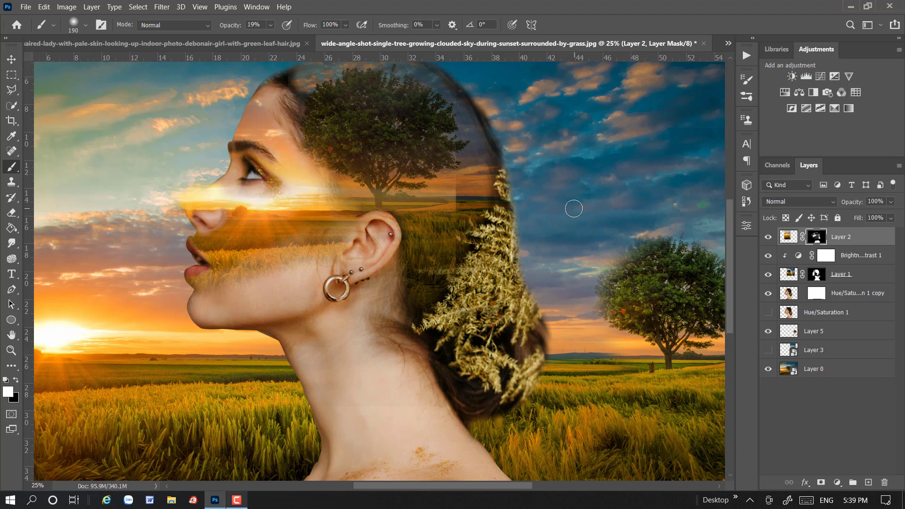
Step: Paint black at 100% brush opacity to hide the landscape around the tree and horizon
{"action": "left_click", "coordinate": [19, 381]}
{"action": "left_click", "coordinate": [272, 25]}
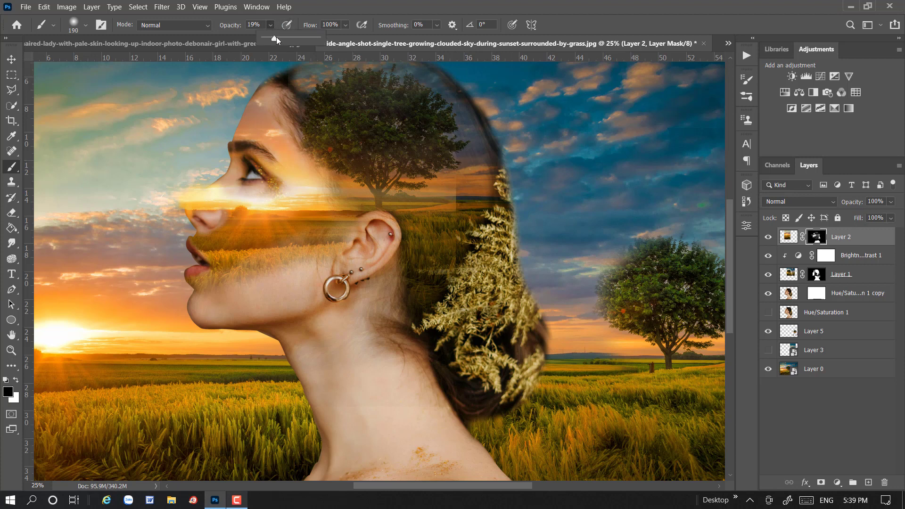
{"action": "left_click_drag", "start_coordinate": [276, 37], "coordinate": [318, 37]}
{"action": "mouse_move", "coordinate": [476, 144]}
{"action": "left_mouse_down"}
{"action": "mouse_move", "coordinate": [436, 164]}
{"action": "mouse_move", "coordinate": [322, 56]}
{"action": "left_mouse_up"}
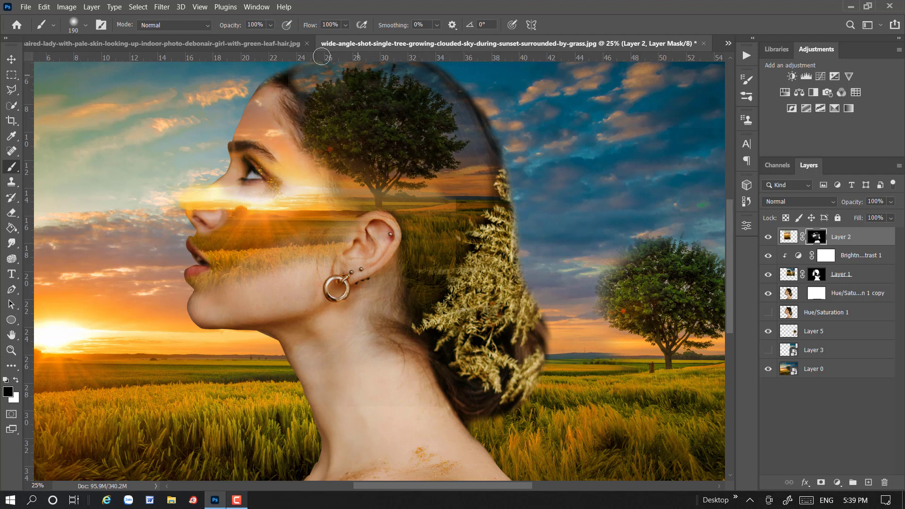
{"action": "scroll", "coordinate": [468, 139], "scroll_direction": "up", "scroll_amount": 1}
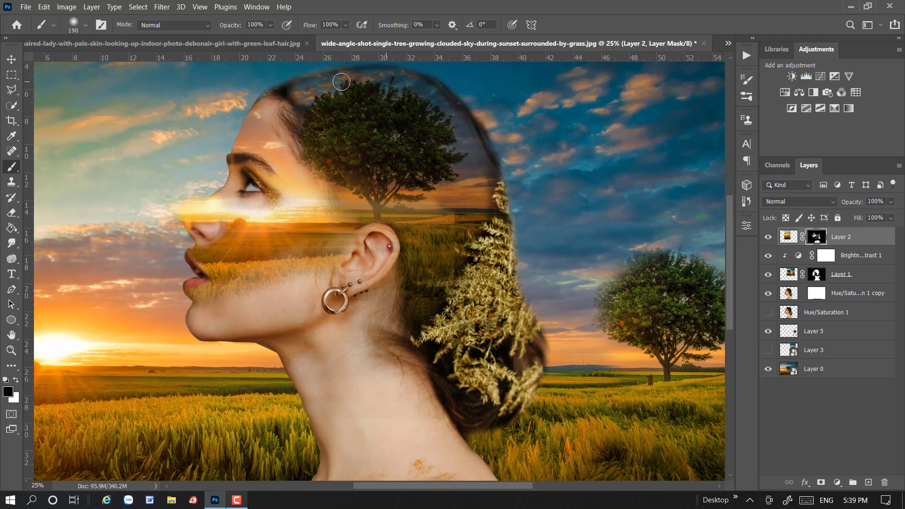
{"action": "left_click_drag", "start_coordinate": [341, 83], "coordinate": [436, 177]}
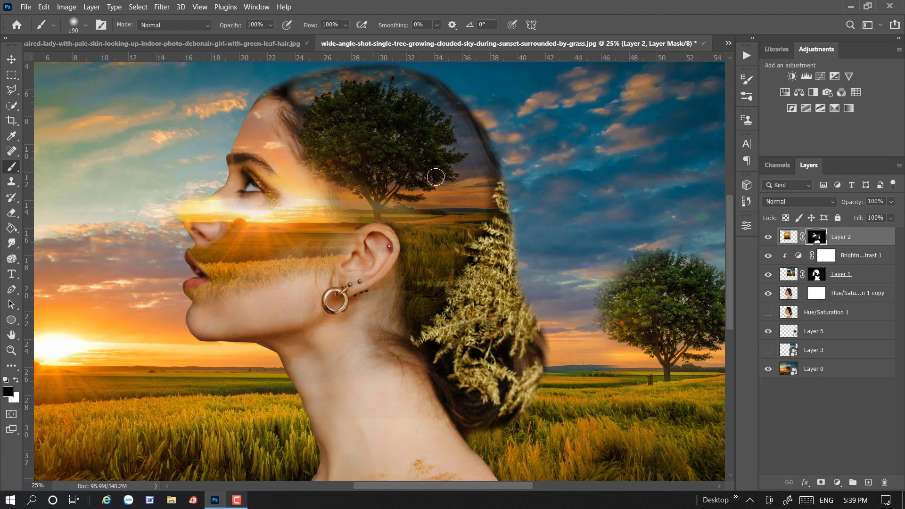
{"action": "mouse_move", "coordinate": [468, 227]}
{"action": "left_mouse_down"}
{"action": "mouse_move", "coordinate": [356, 193]}
{"action": "mouse_move", "coordinate": [372, 221]}
{"action": "mouse_move", "coordinate": [325, 186]}
{"action": "left_mouse_up"}
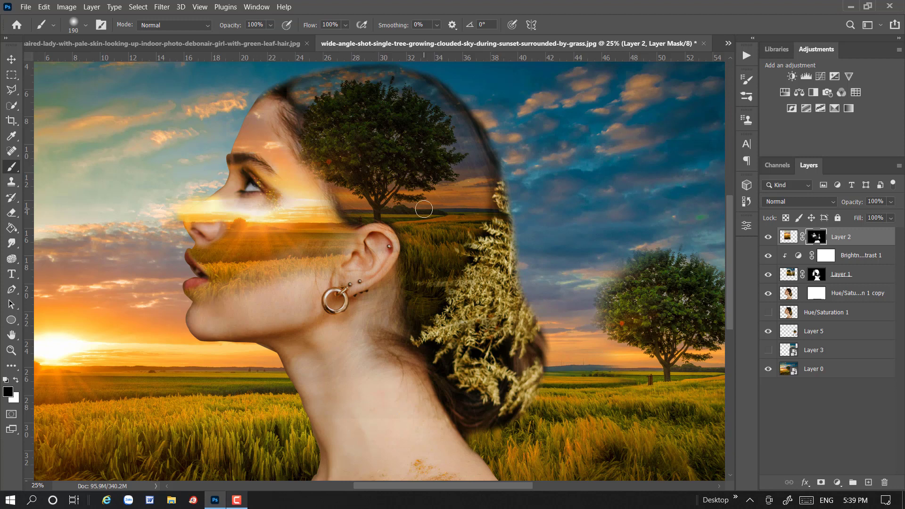
Step: Set the brush to 52% opacity and paint, then undo, a white band across the forehead
{"action": "left_click", "coordinate": [271, 25]}
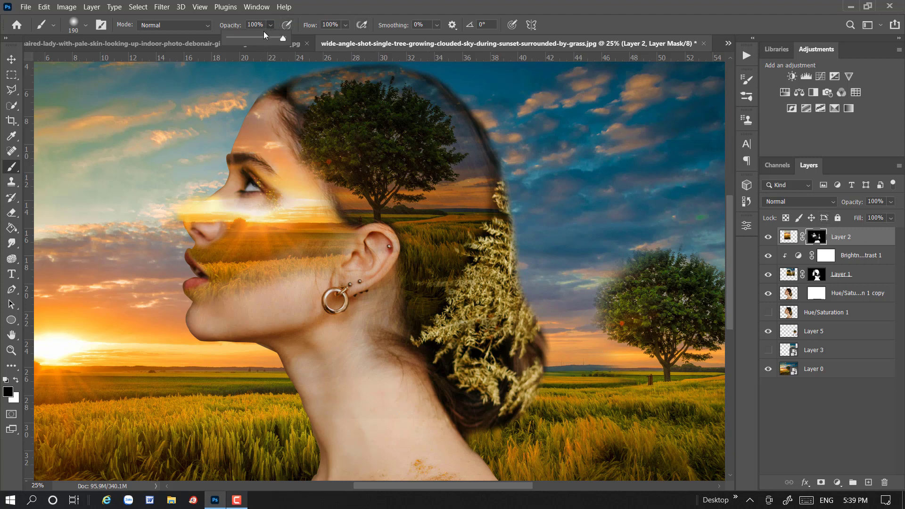
{"action": "left_click", "coordinate": [350, 202]}
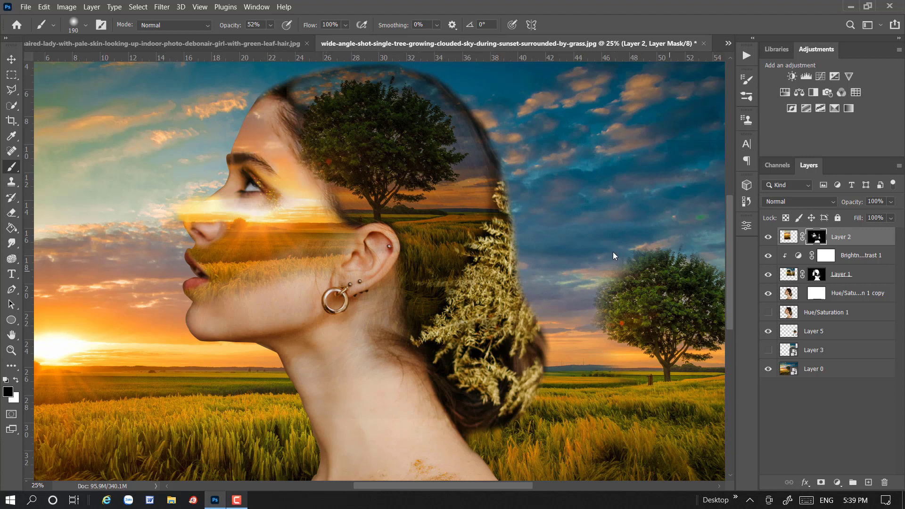
{"action": "left_click", "coordinate": [18, 380]}
{"action": "left_click_drag", "start_coordinate": [276, 152], "coordinate": [380, 154]}
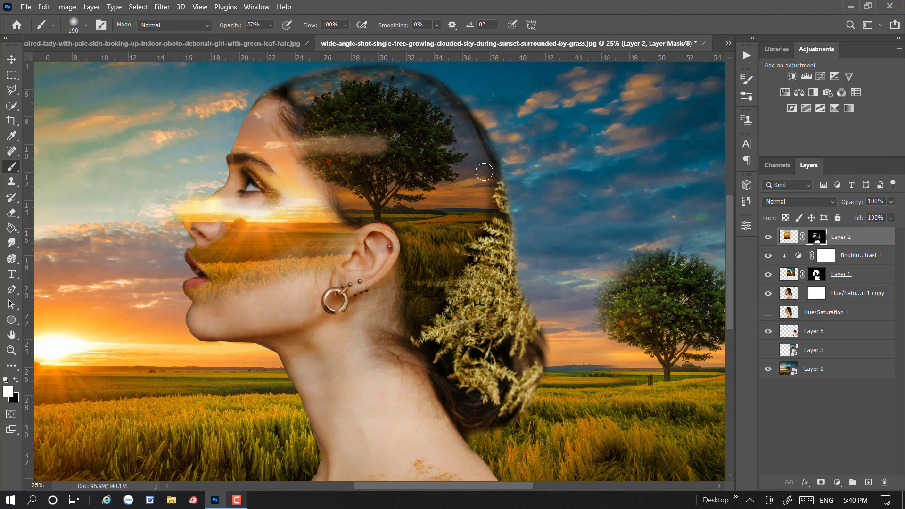
{"action": "key", "text": "ctrl+z"}
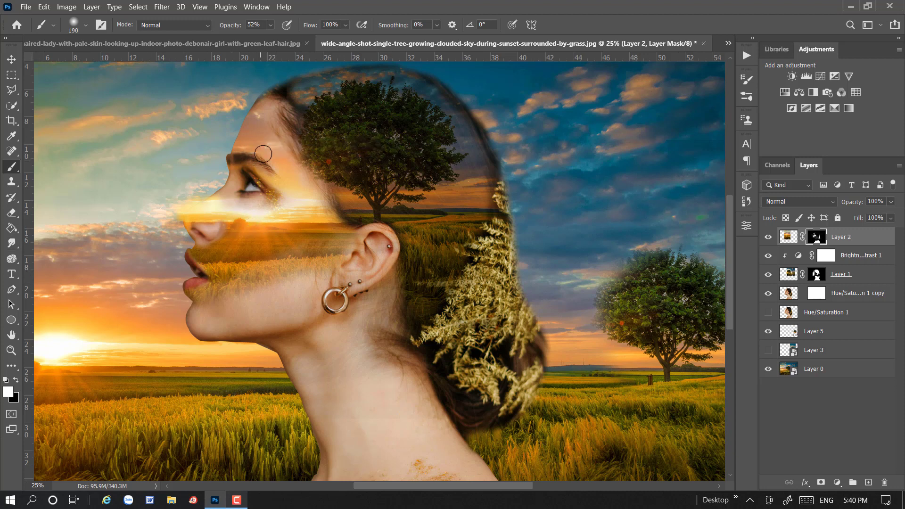
Step: Shrink the brush to 124 px and undo a light streak painted over the tree
{"action": "right_click", "coordinate": [301, 141]}
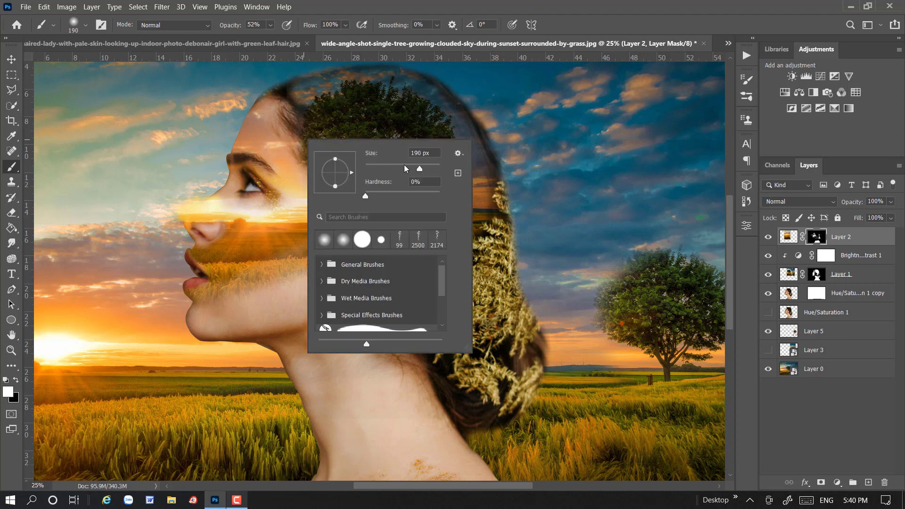
{"action": "left_click_drag", "start_coordinate": [405, 166], "coordinate": [370, 168]}
{"action": "key", "text": "Return"}
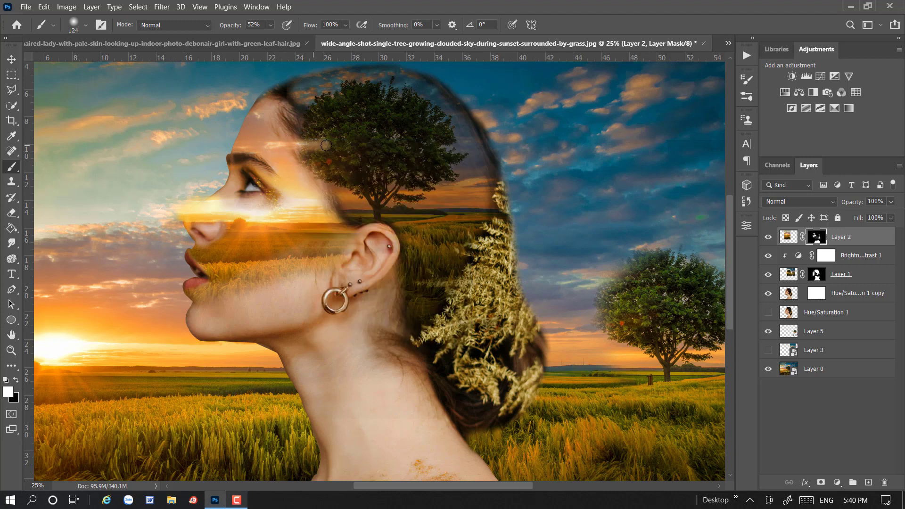
{"action": "left_click_drag", "start_coordinate": [320, 145], "coordinate": [359, 144]}
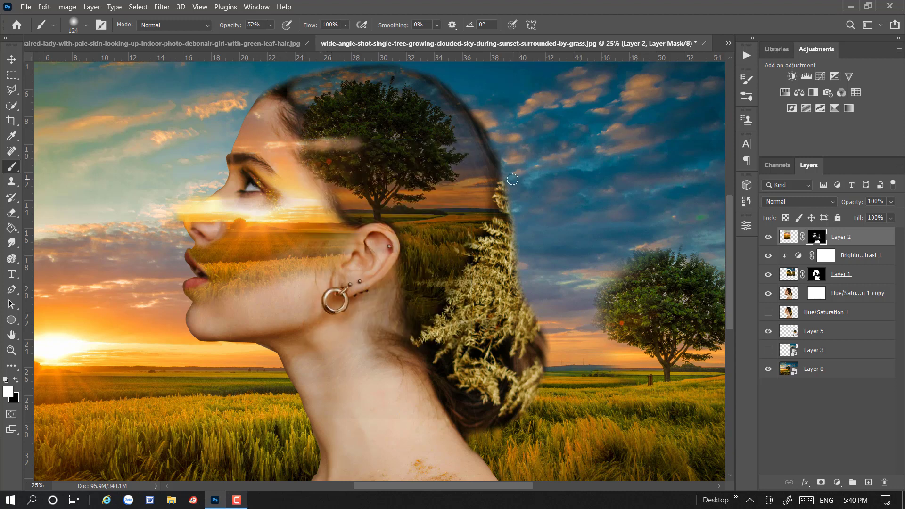
{"action": "key", "text": "ctrl+z"}
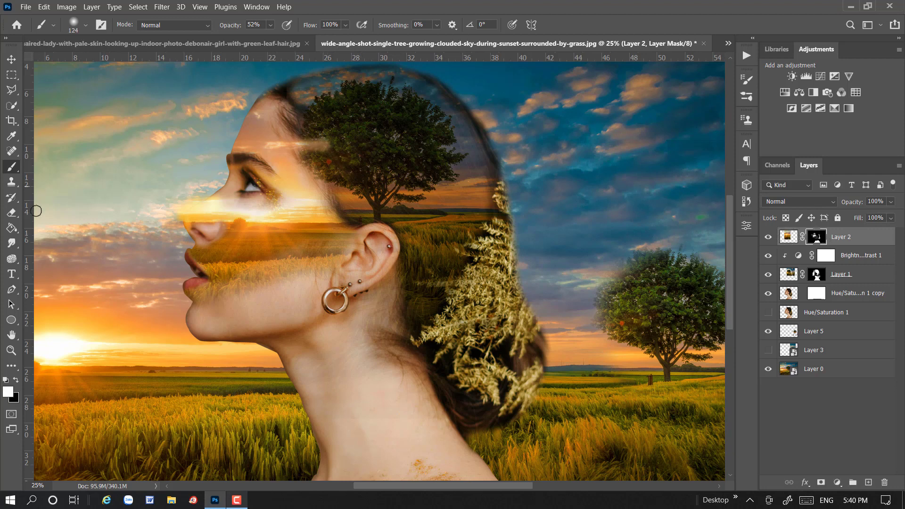
Step: Extend the white sunset streak left across the forehead and darken a strip from eye to tree
{"action": "left_click", "coordinate": [17, 380]}
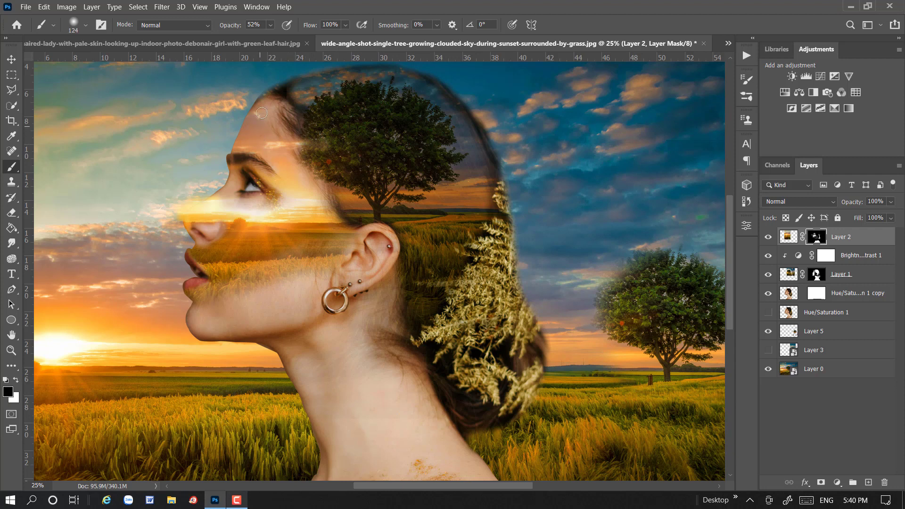
{"action": "left_click", "coordinate": [17, 379]}
{"action": "left_click_drag", "start_coordinate": [268, 142], "coordinate": [267, 157]}
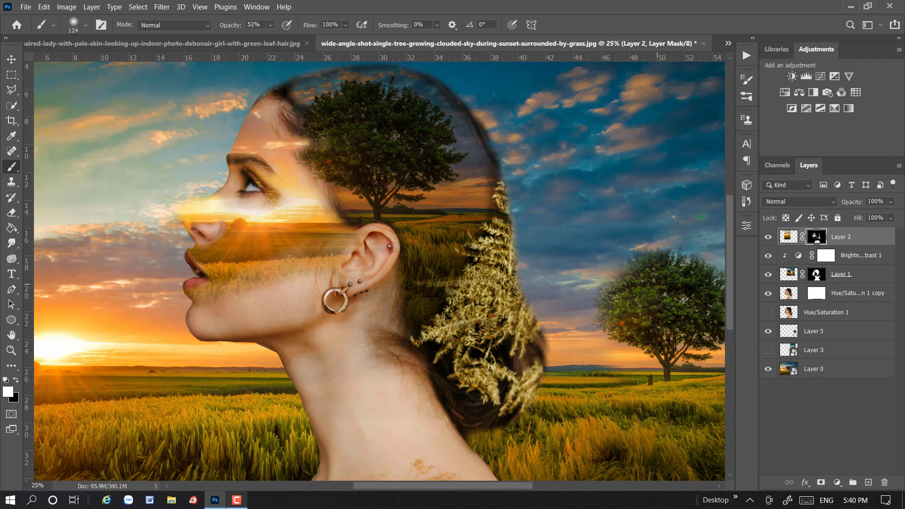
{"action": "left_click", "coordinate": [16, 380]}
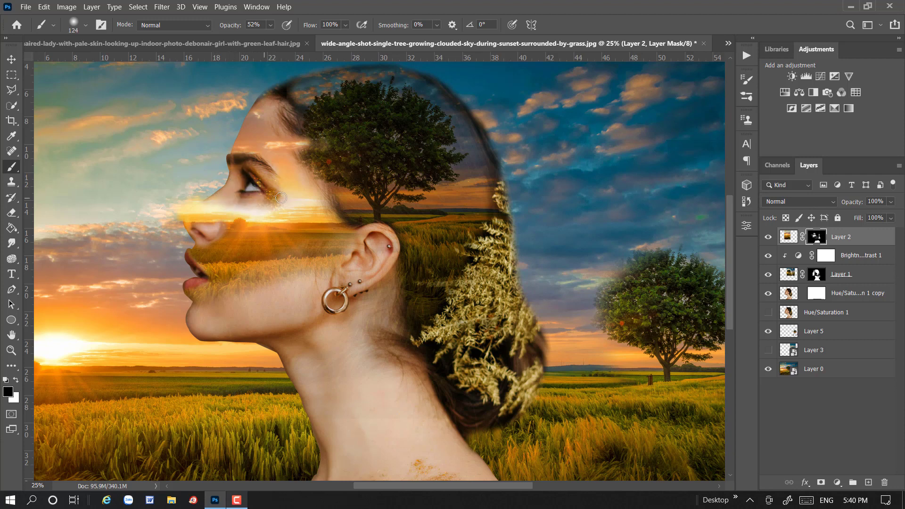
{"action": "left_click_drag", "start_coordinate": [289, 198], "coordinate": [342, 201]}
{"action": "left_click", "coordinate": [16, 380]}
Step: Set a 27%-opacity black brush and undo a stroke under the nose
{"action": "left_click", "coordinate": [268, 25]}
{"action": "type", "text": "27"}
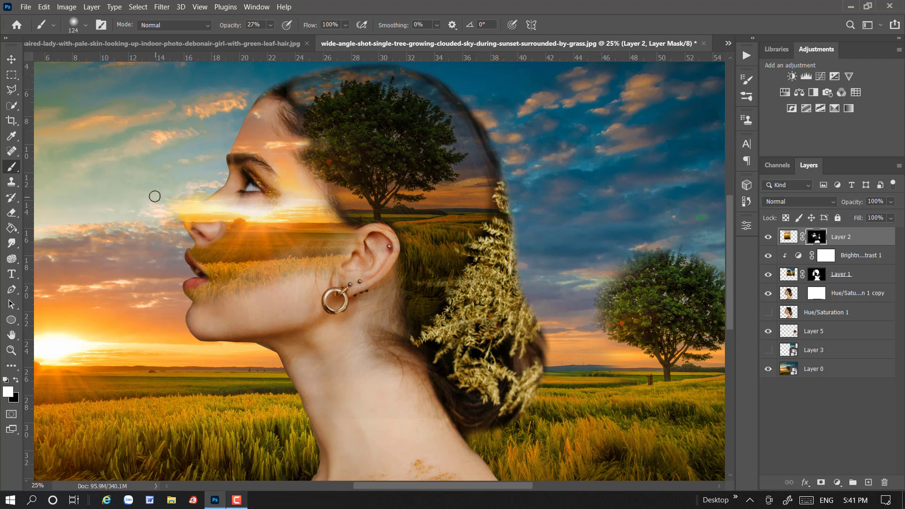
{"action": "left_click", "coordinate": [16, 380]}
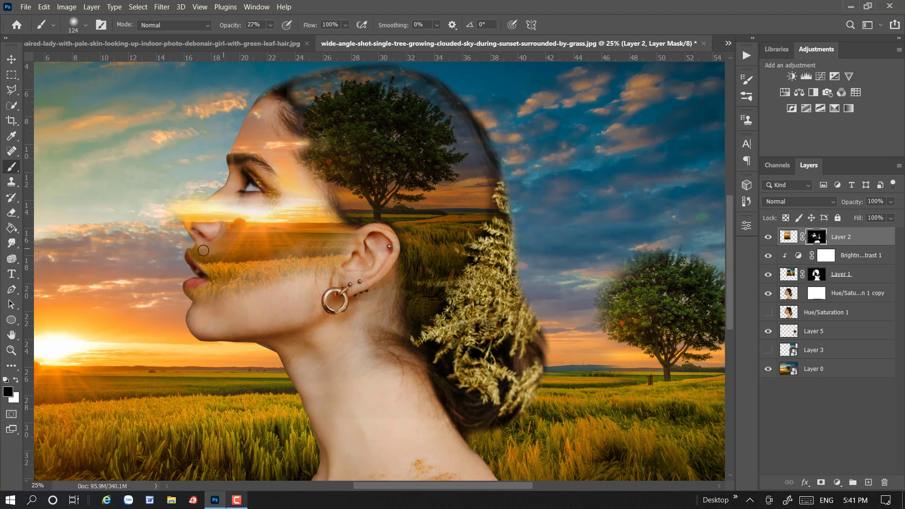
{"action": "left_click_drag", "start_coordinate": [207, 255], "coordinate": [301, 263]}
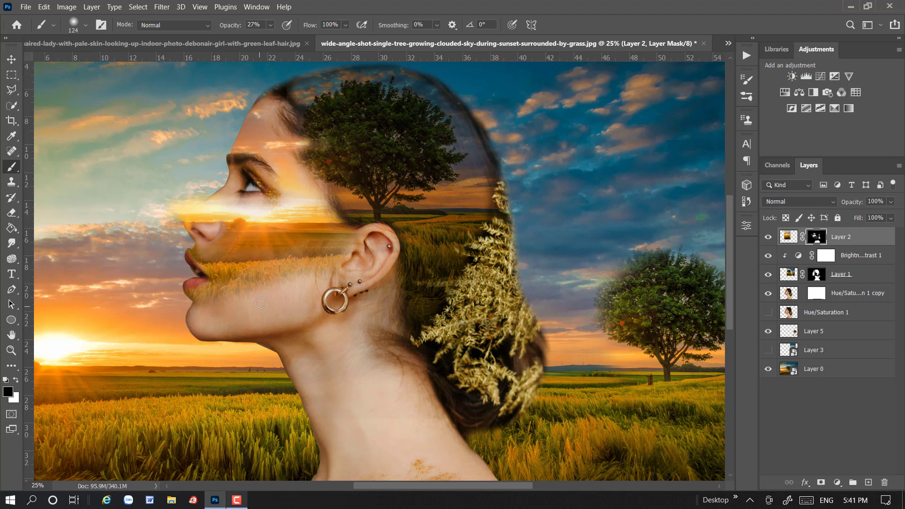
{"action": "key", "text": "ctrl+z"}
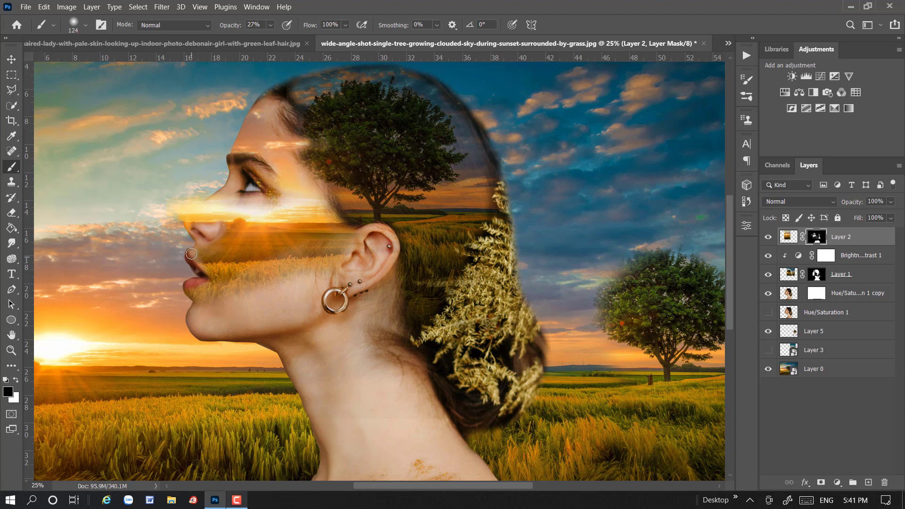
Step: Reveal the upper lip through the grass overlay and zoom out to the whole image
{"action": "left_click_drag", "start_coordinate": [193, 245], "coordinate": [199, 277]}
{"action": "scroll", "coordinate": [375, 327], "scroll_direction": "down", "scroll_amount": 1}
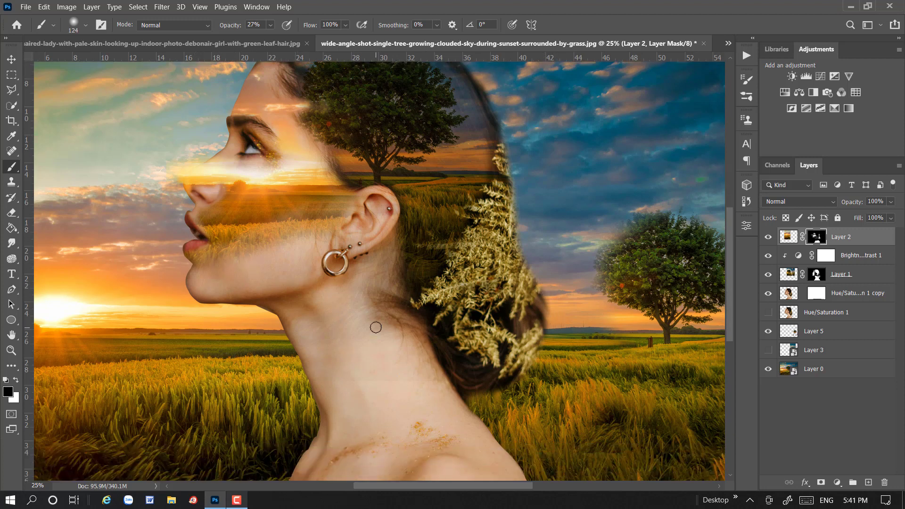
{"action": "key", "text": "ctrl+minus"}
{"action": "key", "text": "ctrl+minus"}
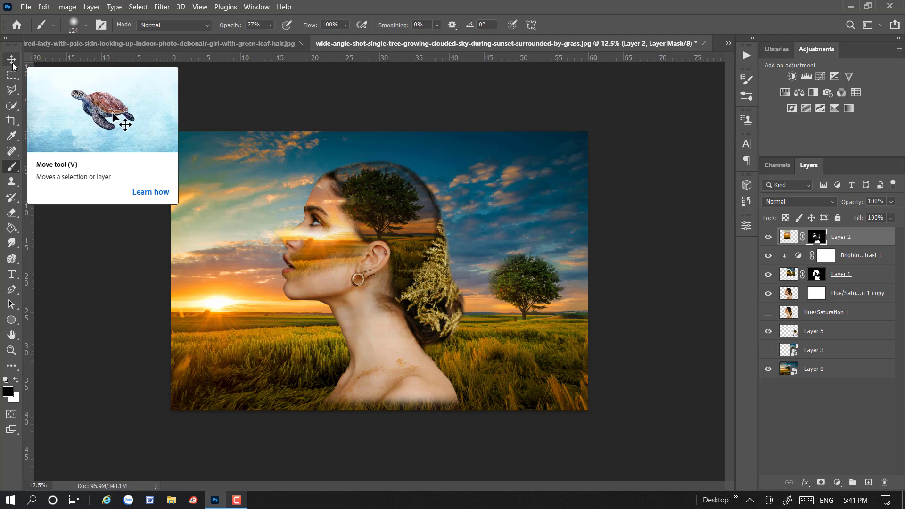
{"action": "key", "text": "v"}
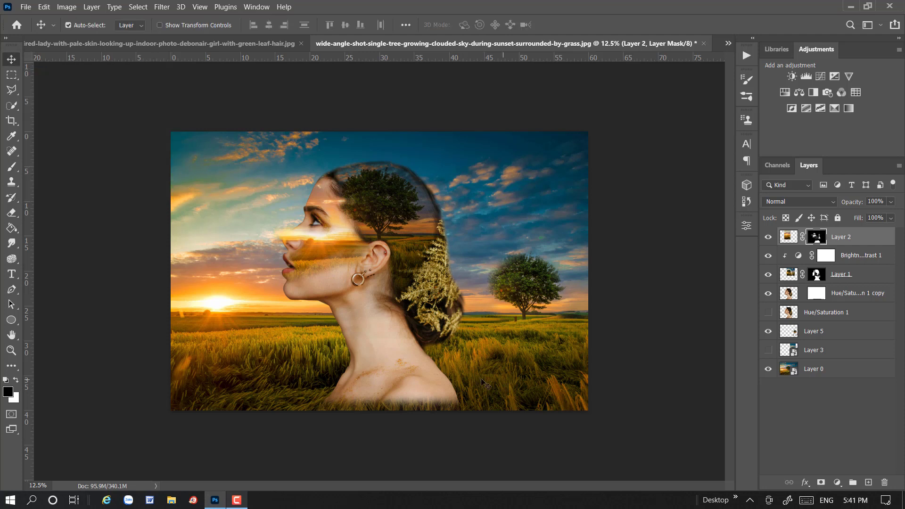
{"action": "left_click", "coordinate": [237, 500]}
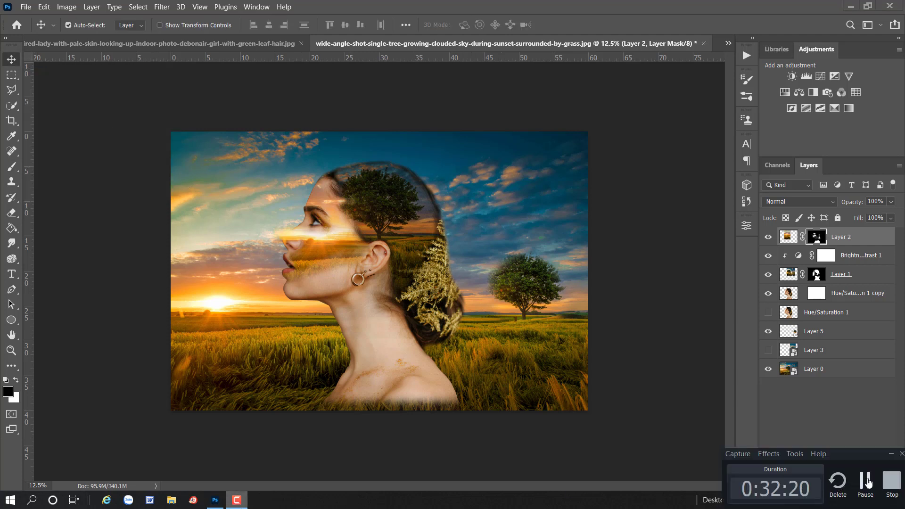
{"action": "left_click", "coordinate": [858, 455]}
{"action": "left_click", "coordinate": [830, 369]}
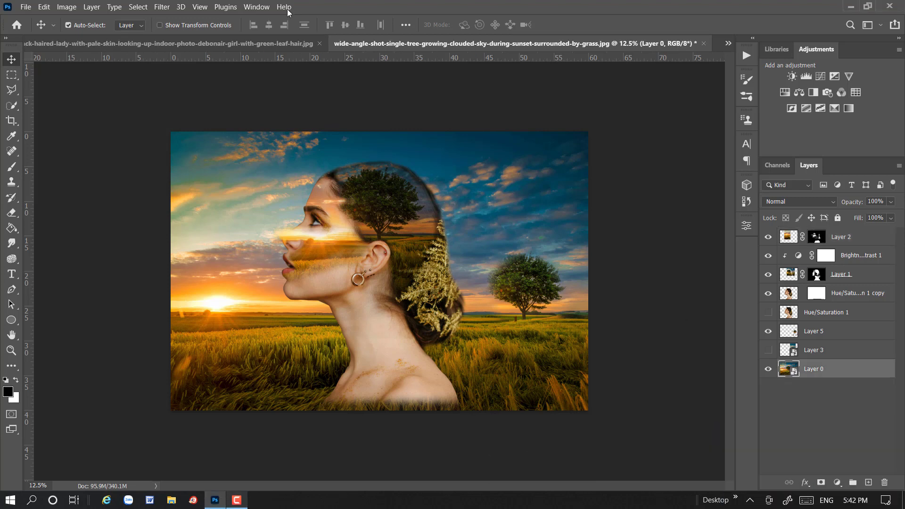
{"action": "left_click", "coordinate": [206, 7]}
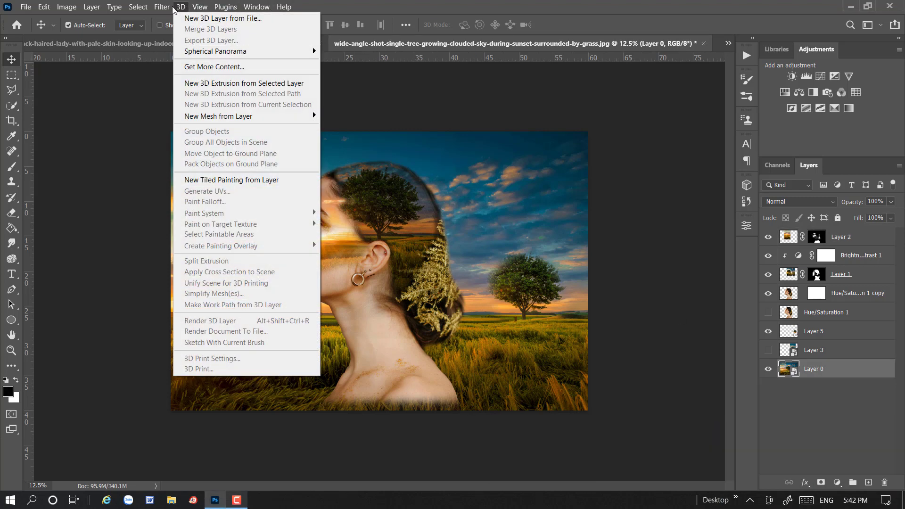
{"action": "left_click", "coordinate": [341, 86]}
{"action": "left_click", "coordinate": [162, 7]}
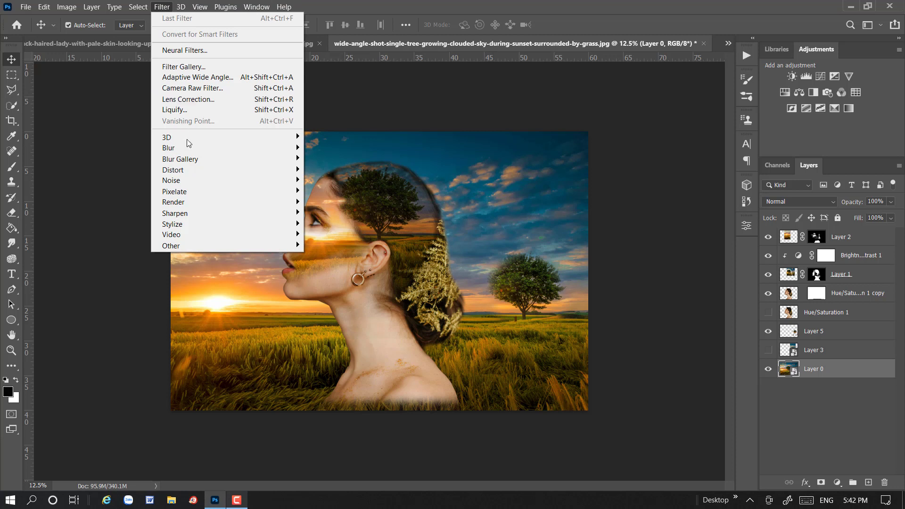
{"action": "mouse_move", "coordinate": [169, 148]}
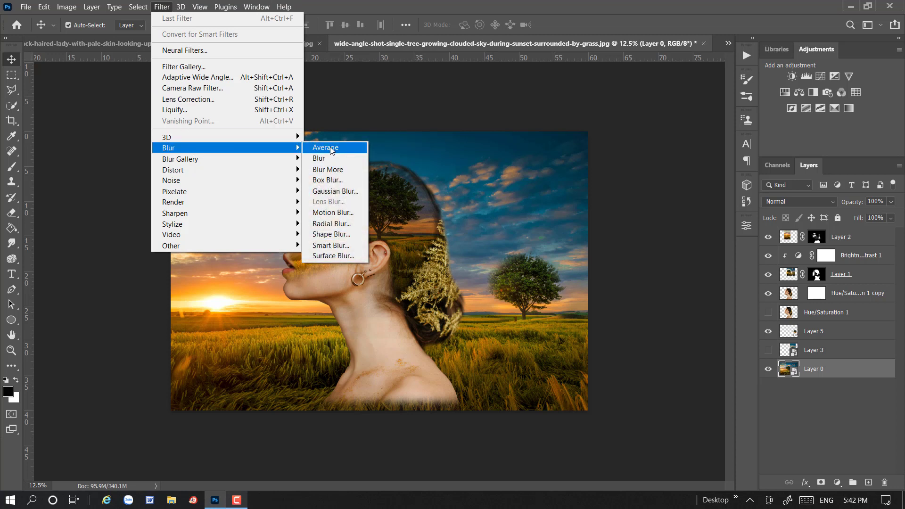
{"action": "left_click", "coordinate": [335, 191]}
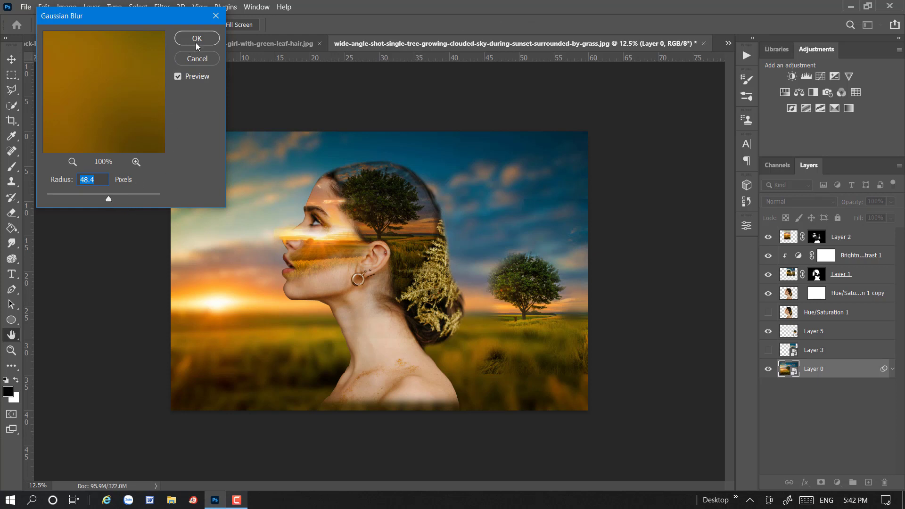
{"action": "left_click", "coordinate": [216, 16]}
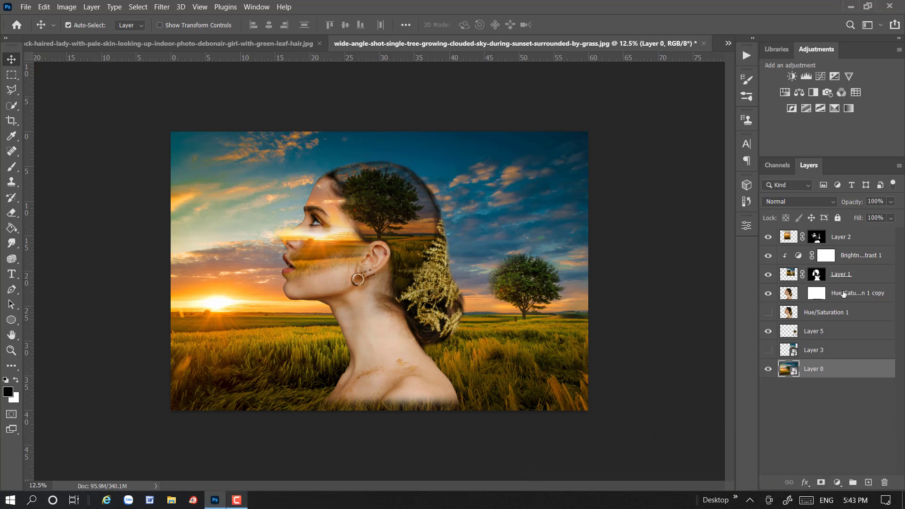
Step: Target Layer 2's mask with a 193 px brush and zoom in on the face
{"action": "left_click", "coordinate": [817, 238]}
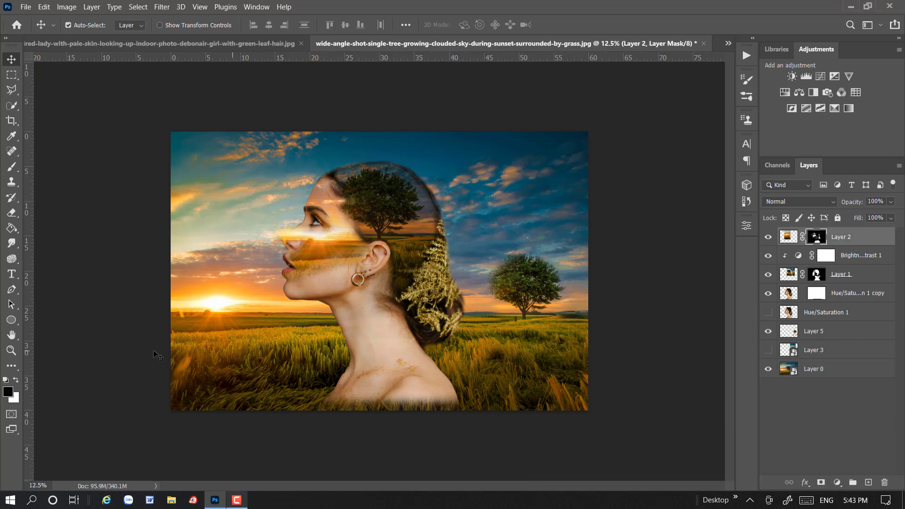
{"action": "left_click", "coordinate": [12, 167]}
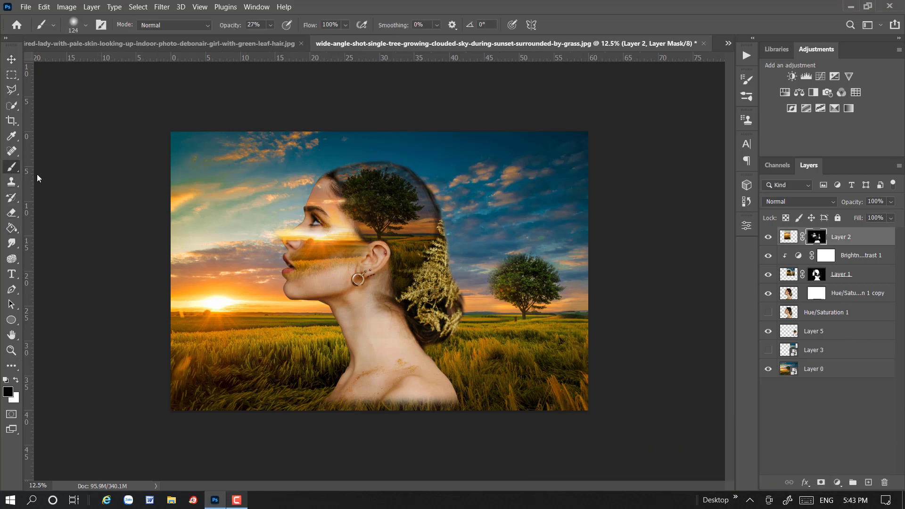
{"action": "right_click", "coordinate": [381, 203]}
{"action": "left_click_drag", "start_coordinate": [472, 231], "coordinate": [498, 231]}
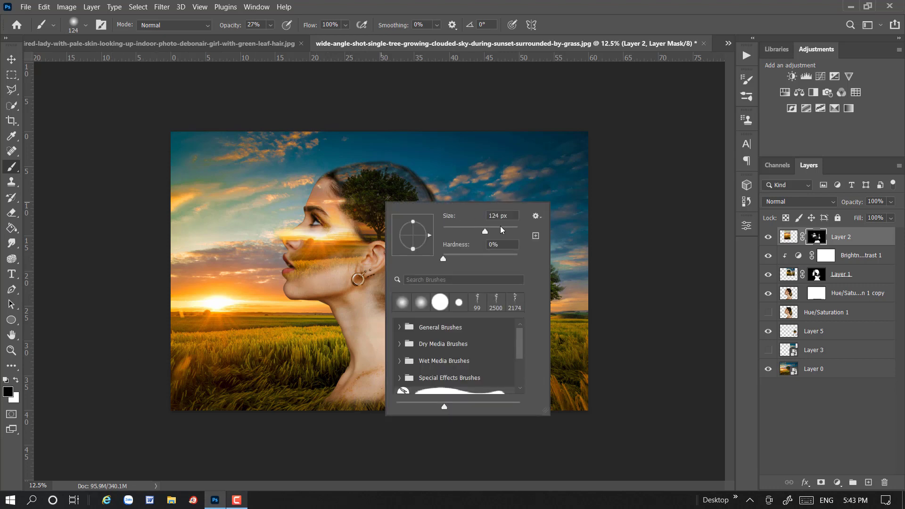
{"action": "left_click", "coordinate": [270, 25]}
{"action": "key", "text": "ctrl+plus"}
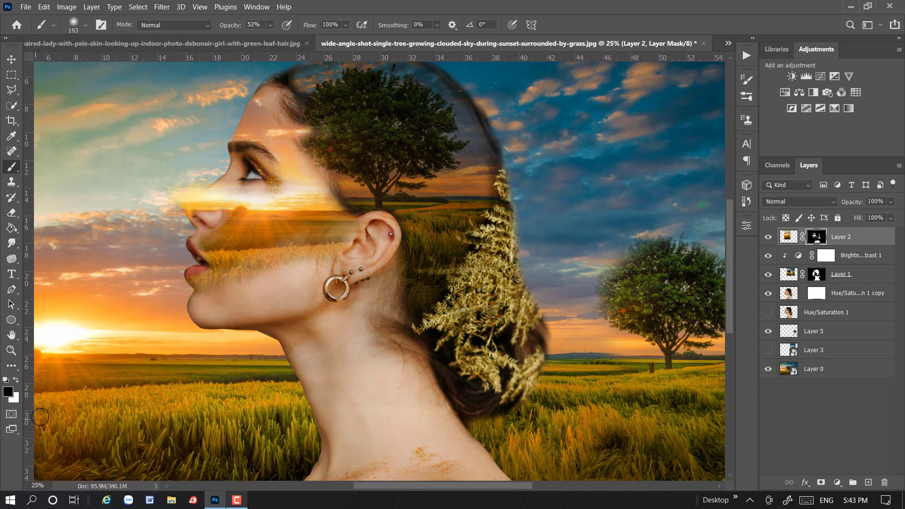
Step: Paint white at 29% opacity to reveal more wheat over the cheek near the earring
{"action": "left_click", "coordinate": [16, 380]}
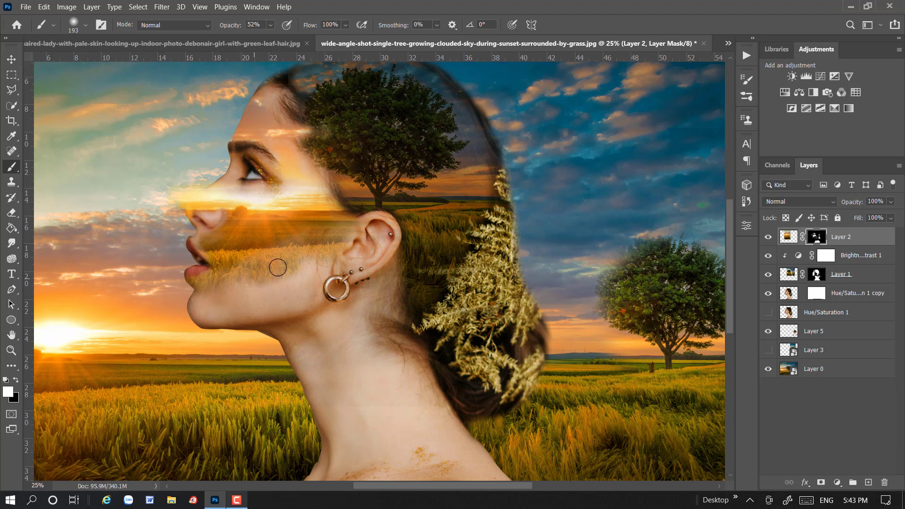
{"action": "left_click", "coordinate": [271, 25]}
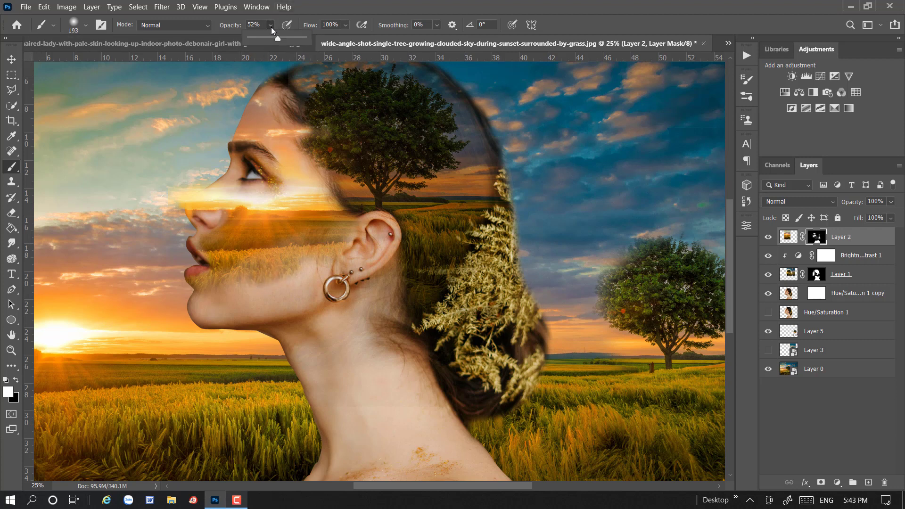
{"action": "left_click", "coordinate": [324, 256]}
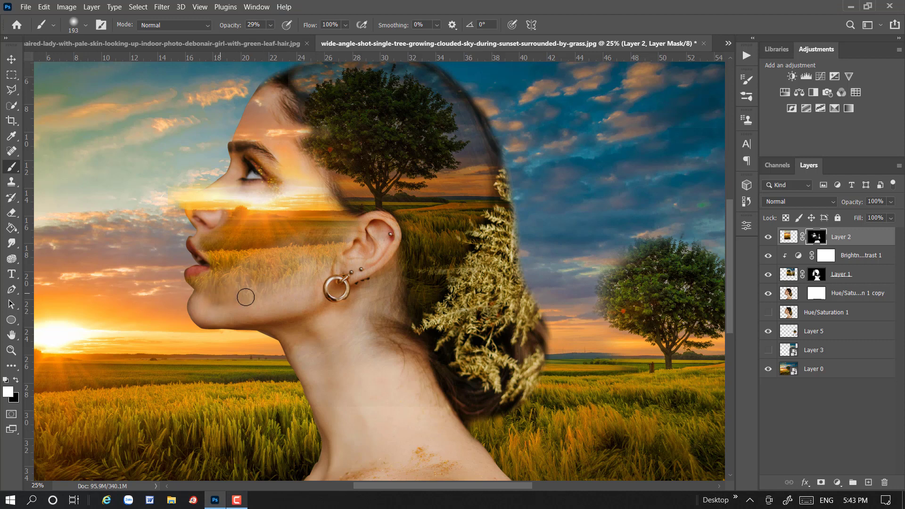
{"action": "mouse_move", "coordinate": [273, 296]}
{"action": "left_mouse_down"}
{"action": "mouse_move", "coordinate": [303, 280]}
{"action": "mouse_move", "coordinate": [244, 277]}
{"action": "mouse_move", "coordinate": [293, 258]}
{"action": "mouse_move", "coordinate": [248, 258]}
{"action": "mouse_move", "coordinate": [262, 283]}
{"action": "mouse_move", "coordinate": [299, 258]}
{"action": "mouse_move", "coordinate": [318, 267]}
{"action": "left_mouse_up"}
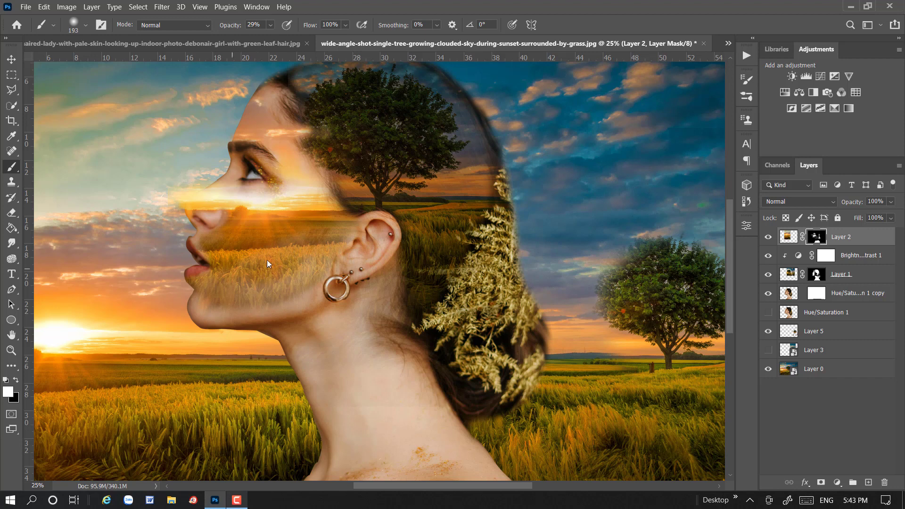
Step: Drop the brush to 11% opacity in black and zoom out to the whole image
{"action": "left_click", "coordinate": [271, 25]}
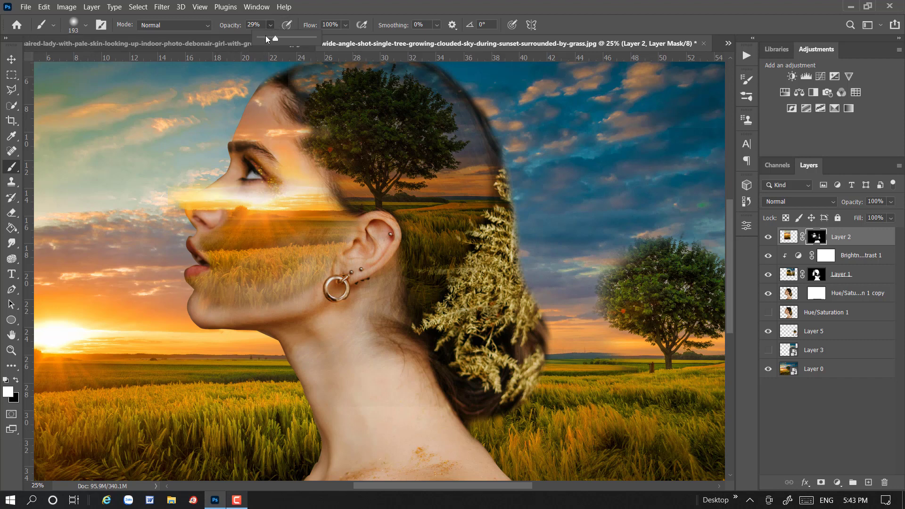
{"action": "left_click_drag", "start_coordinate": [266, 39], "coordinate": [264, 39]}
{"action": "left_click", "coordinate": [16, 381]}
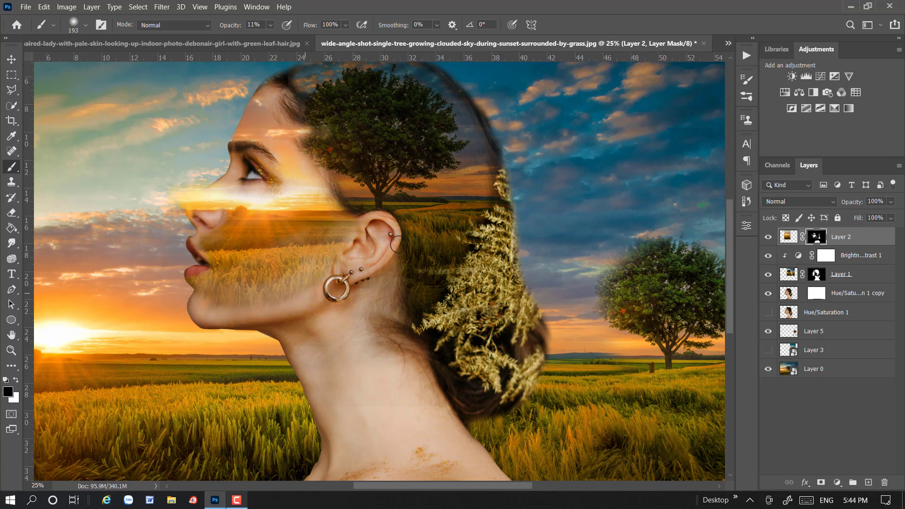
{"action": "key", "text": "ctrl+minus"}
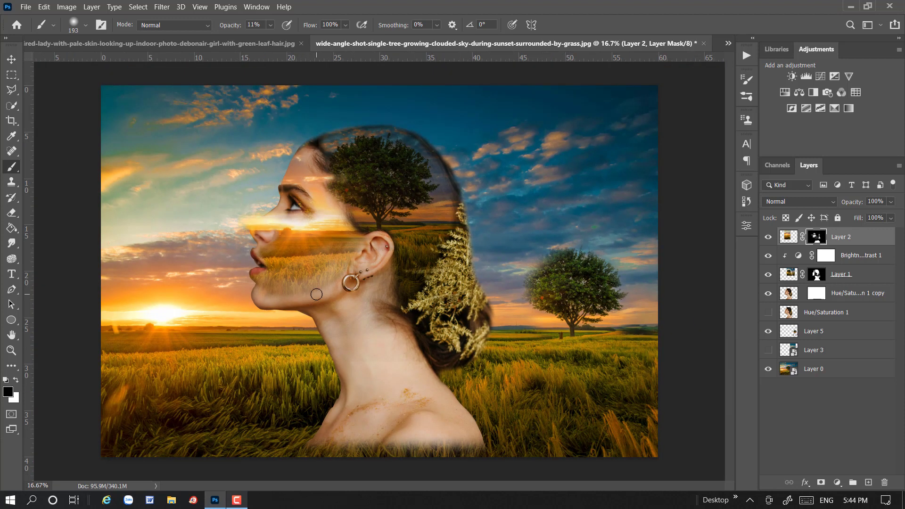
{"action": "key", "text": "x"}
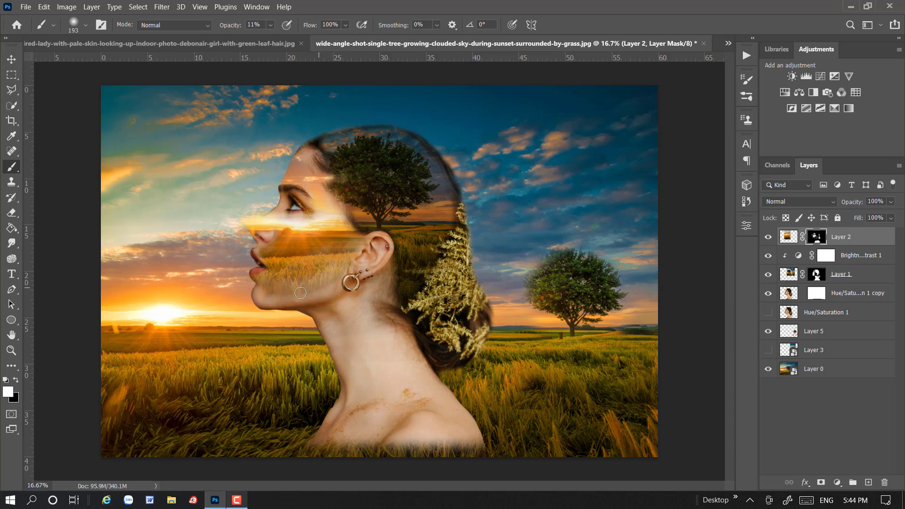
{"action": "left_click", "coordinate": [270, 26]}
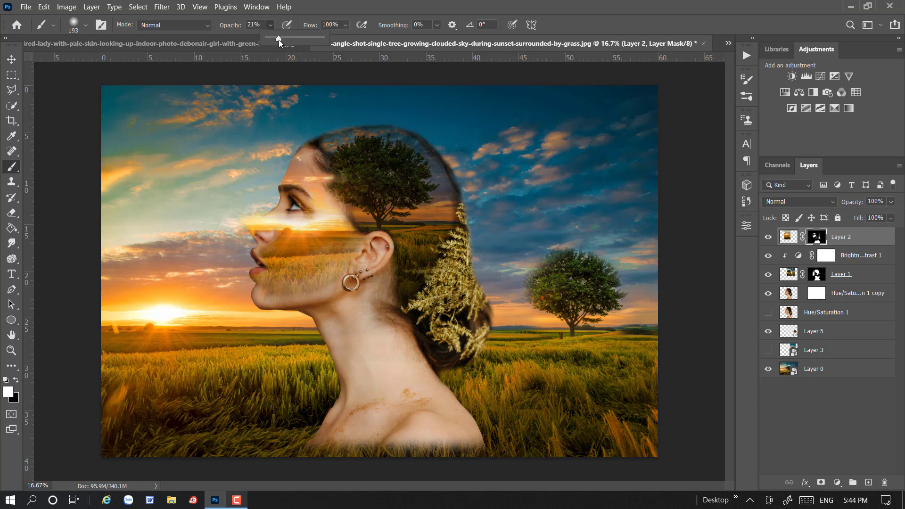
{"action": "left_click", "coordinate": [339, 281]}
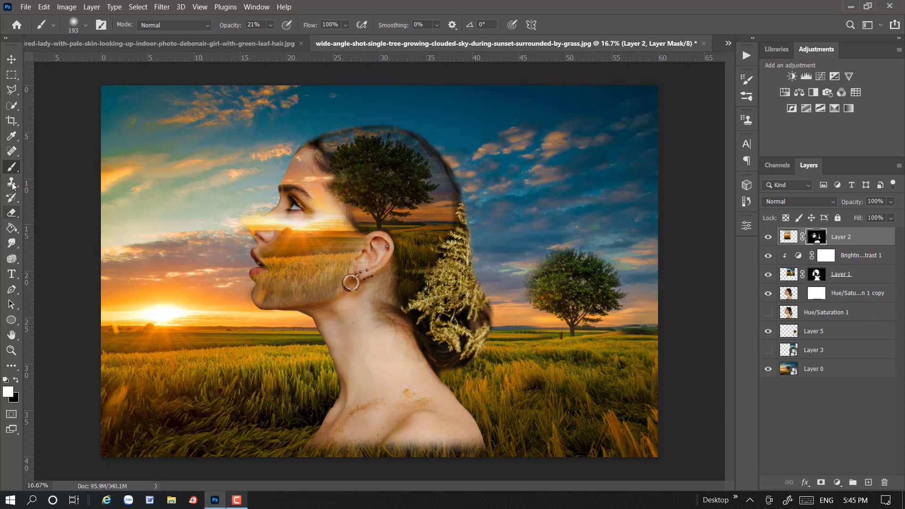
{"action": "left_click", "coordinate": [16, 380]}
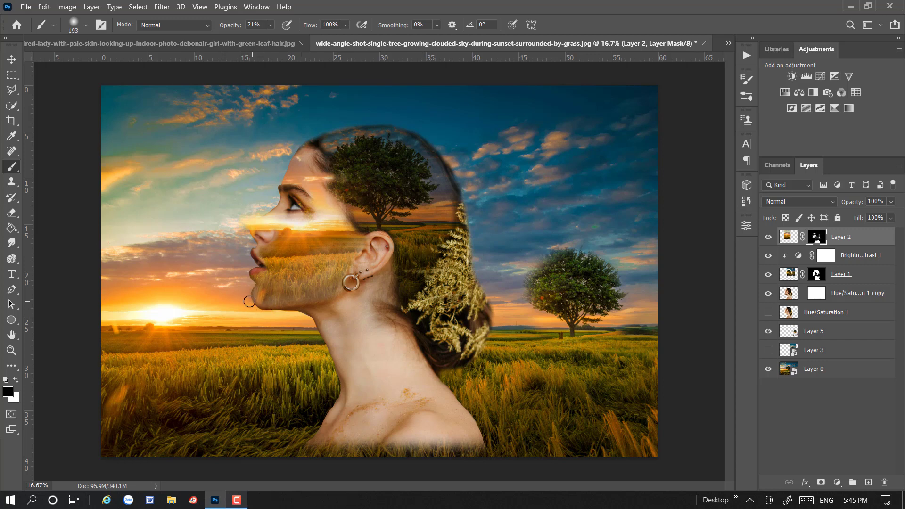
{"action": "key", "text": "ctrl+plus"}
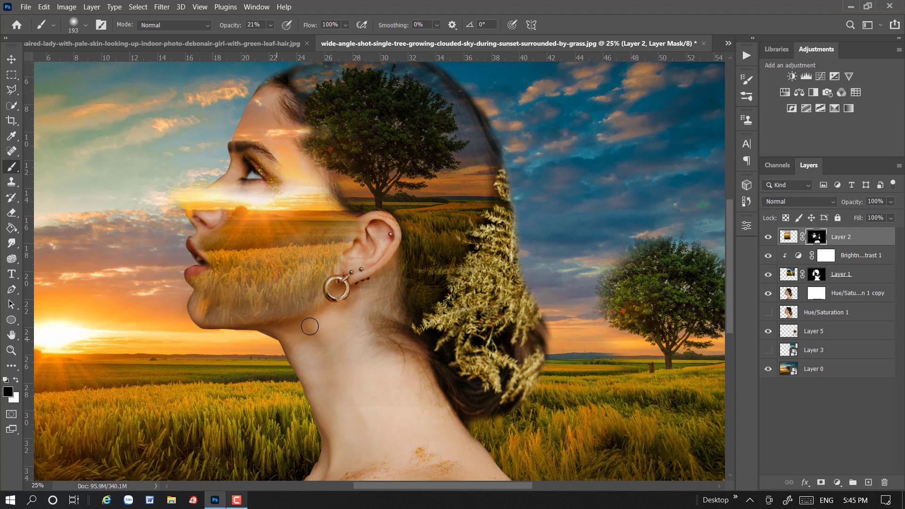
Step: Paint black at 40% brush opacity on Layer 2's mask along the chin and lower jawline
{"action": "left_click", "coordinate": [270, 25]}
{"action": "left_click", "coordinate": [285, 38]}
{"action": "left_click_drag", "start_coordinate": [191, 306], "coordinate": [198, 328]}
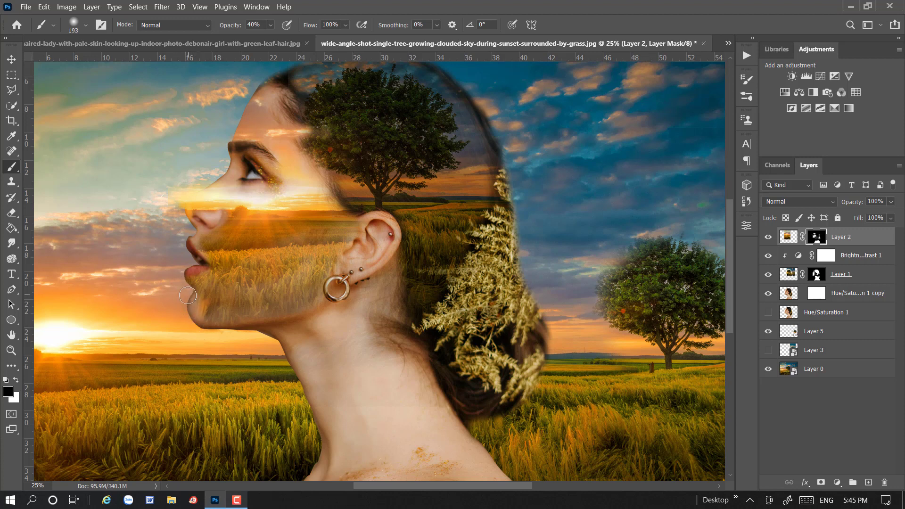
{"action": "left_click_drag", "start_coordinate": [185, 308], "coordinate": [248, 332]}
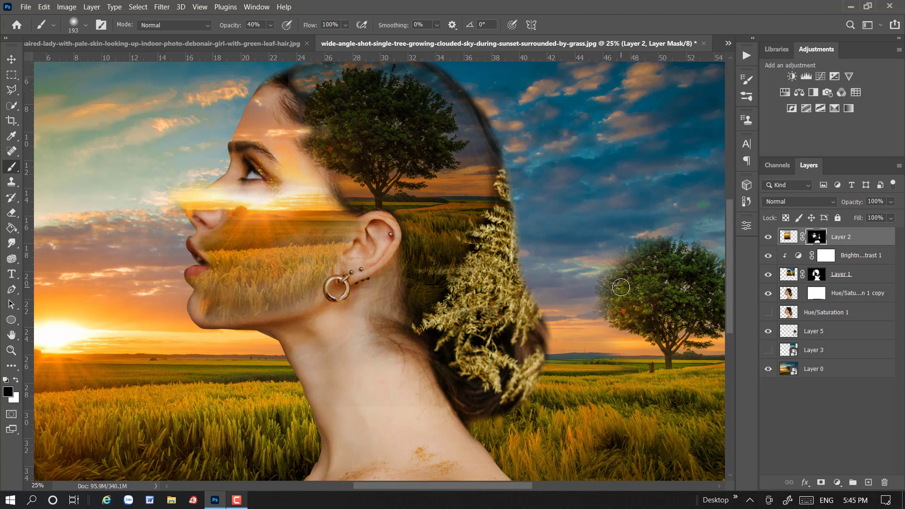
{"action": "left_click", "coordinate": [12, 59]}
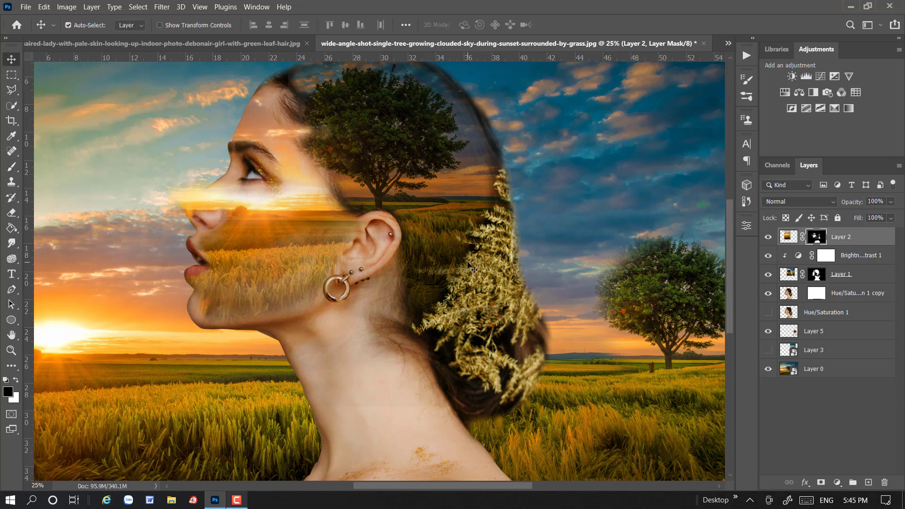